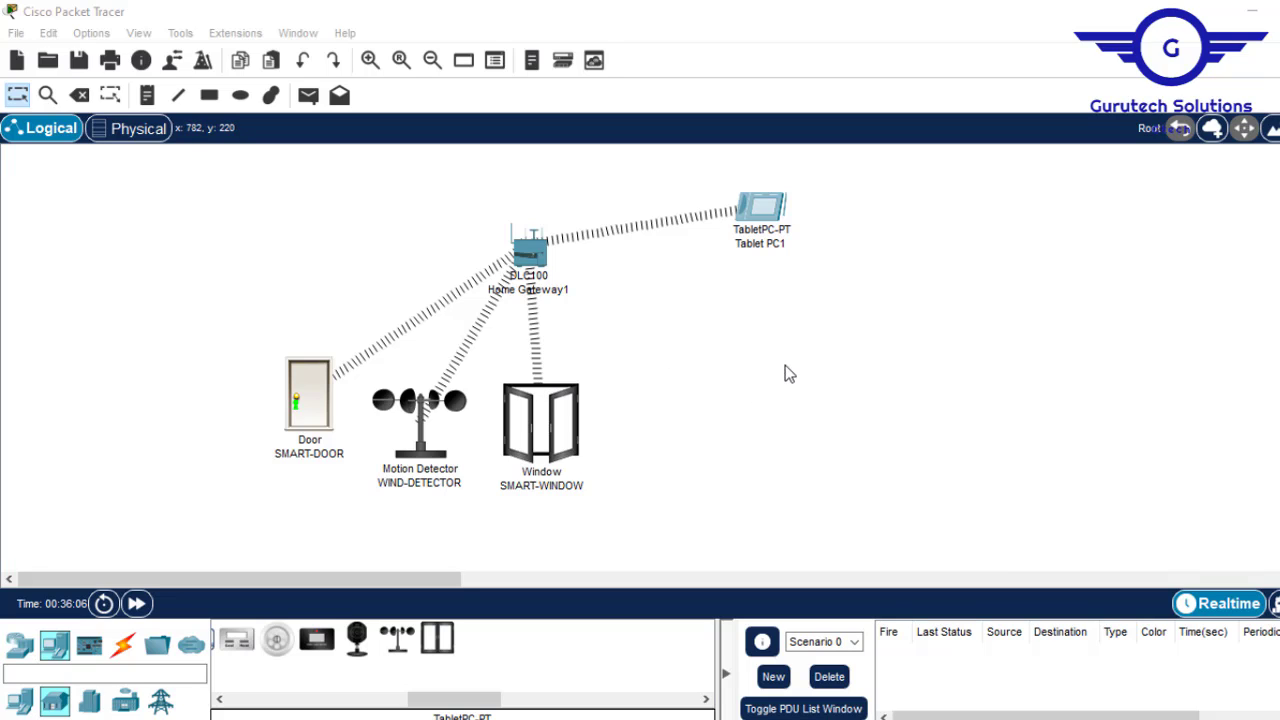
Trigger the old wind detector, then box-select every device of the old network.
left_click(418, 420, "alt")
left_click_drag(237, 159, 842, 516)
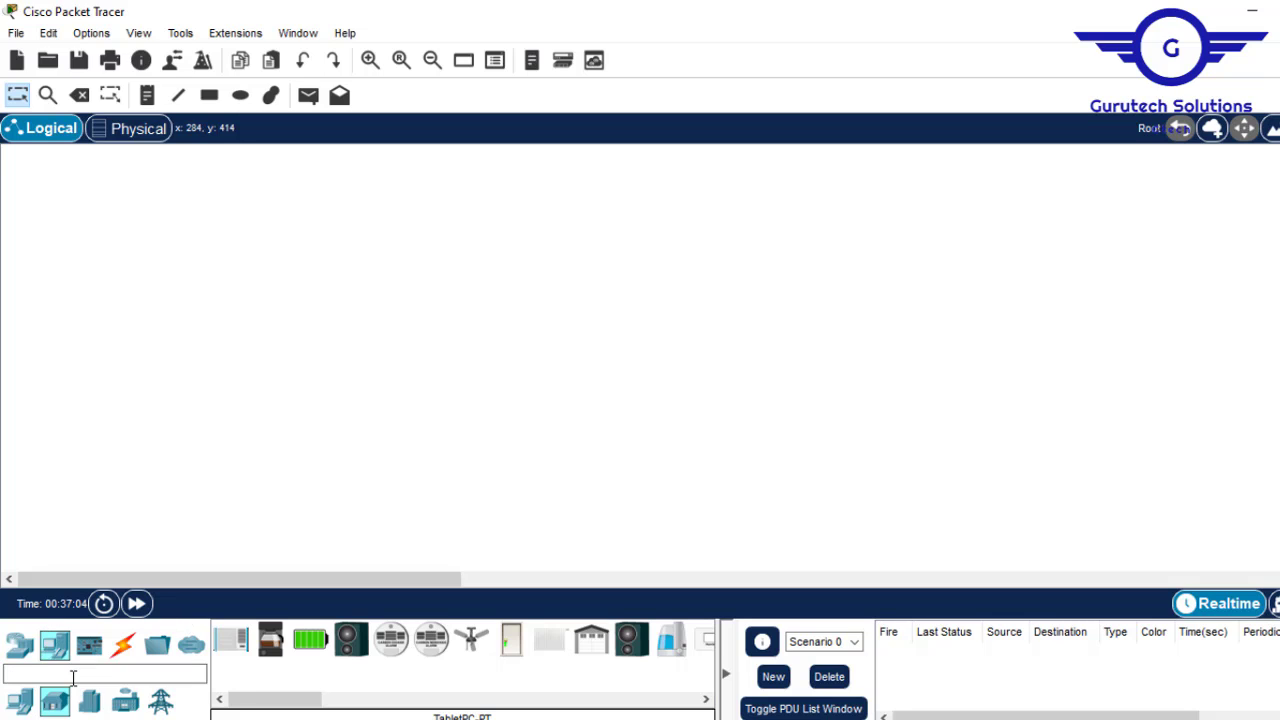
Place a DLC100 Home Gateway from Wireless Devices onto the empty canvas.
left_click(55, 648)
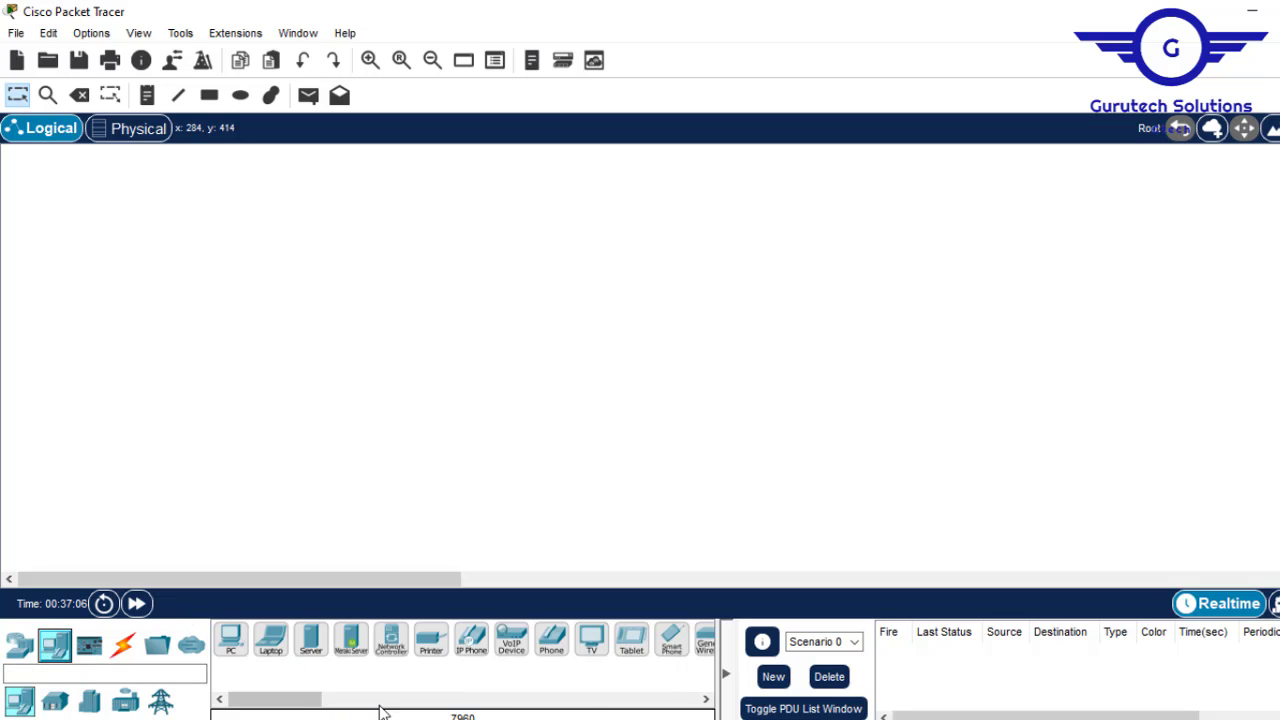
left_click_drag(297, 703, 251, 694)
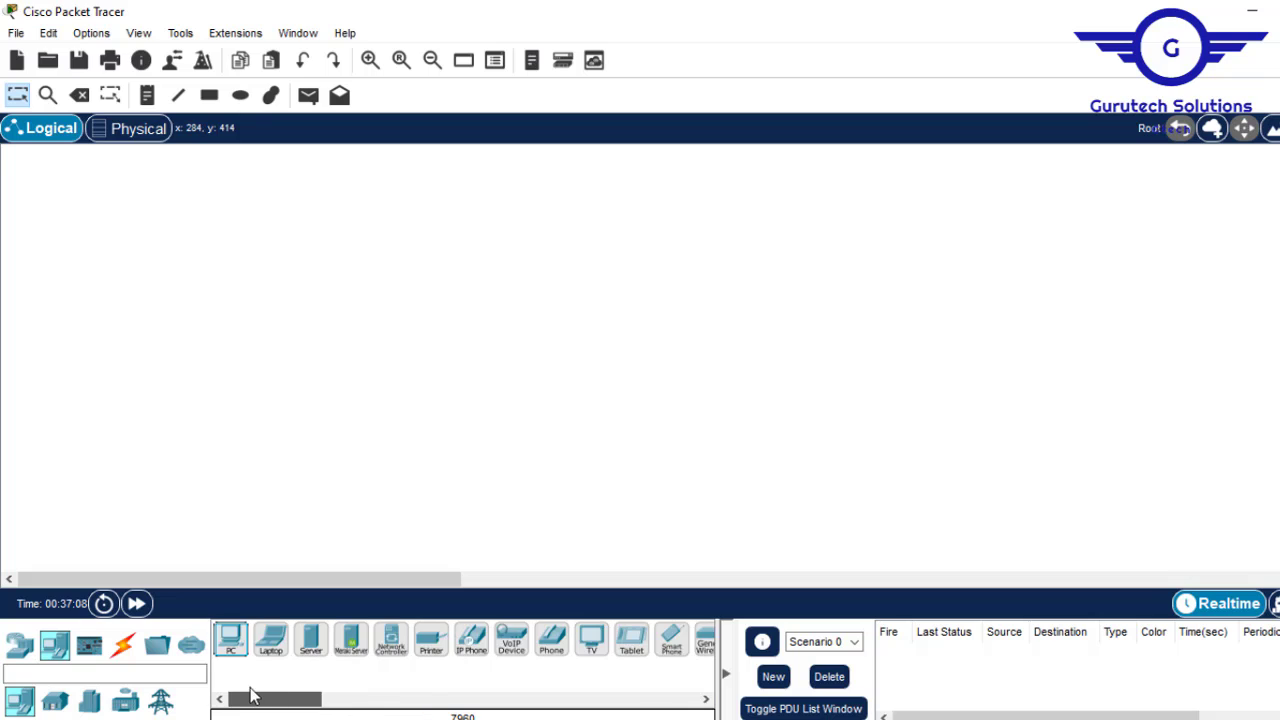
left_click(19, 645)
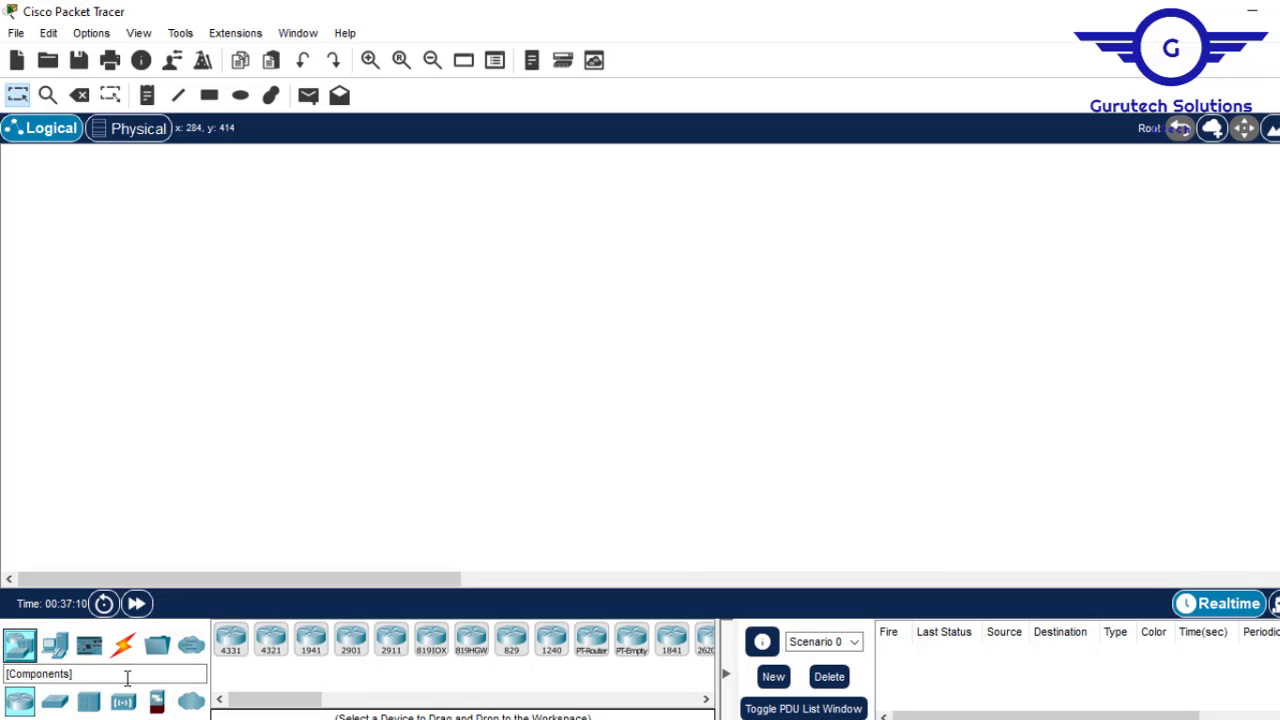
left_click(123, 702)
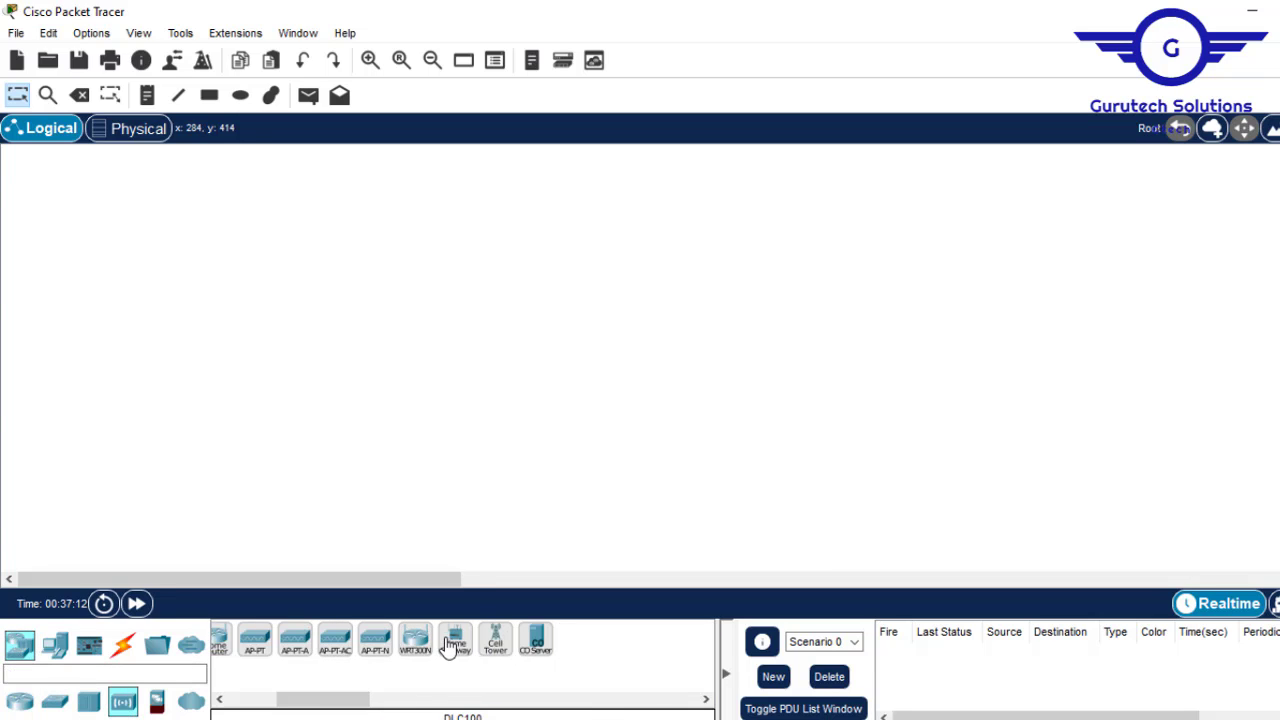
left_click(455, 640)
left_click(511, 240)
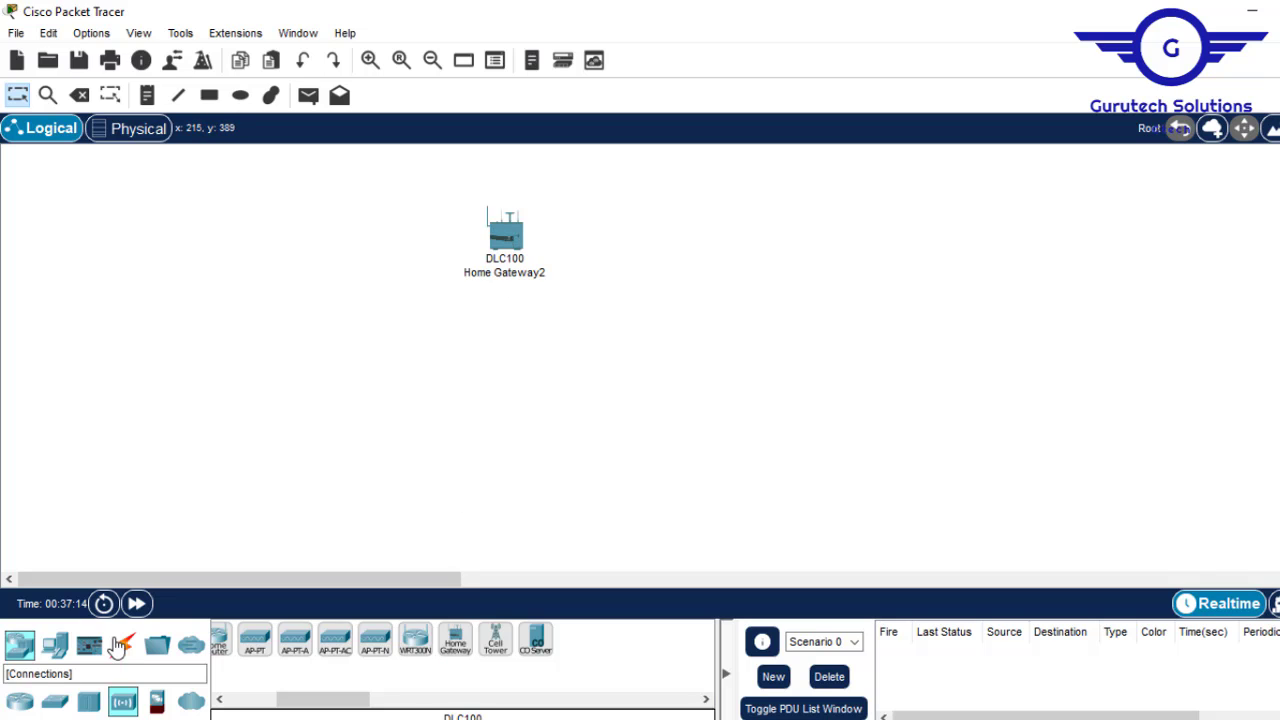
left_click(55, 647)
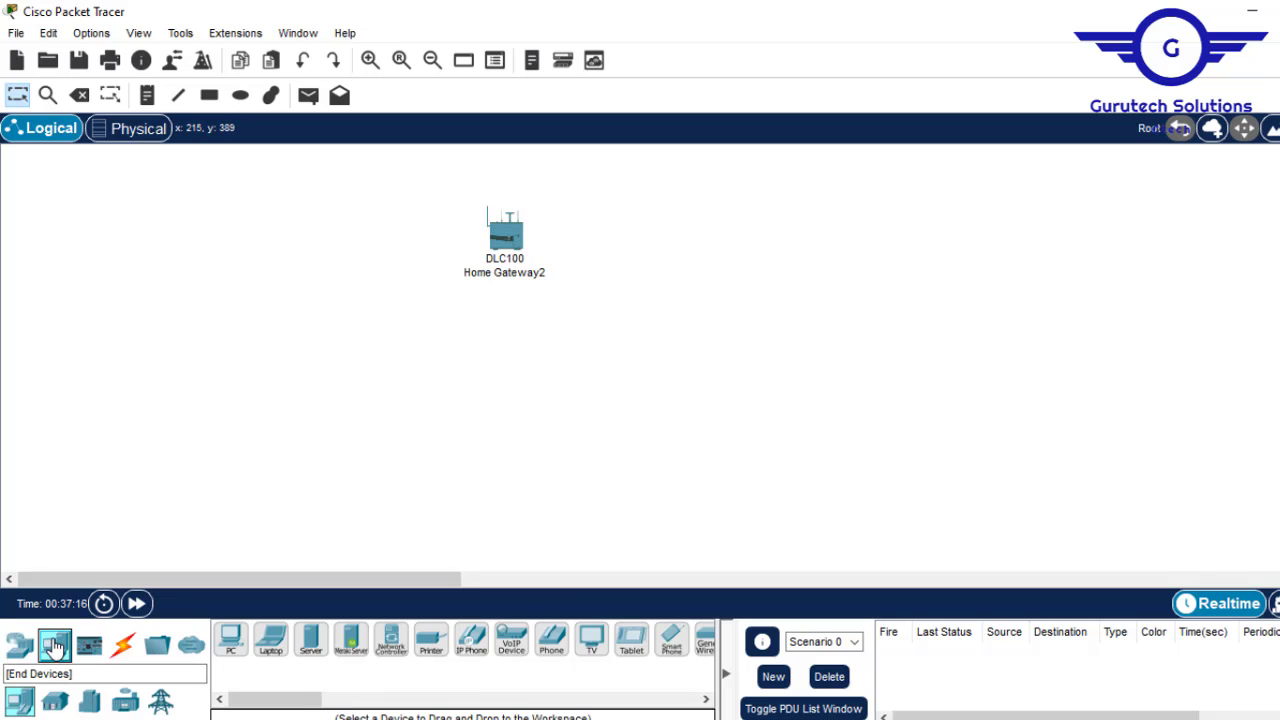
Place a Light (IoT8) below-left of the home gateway.
left_click(55, 701)
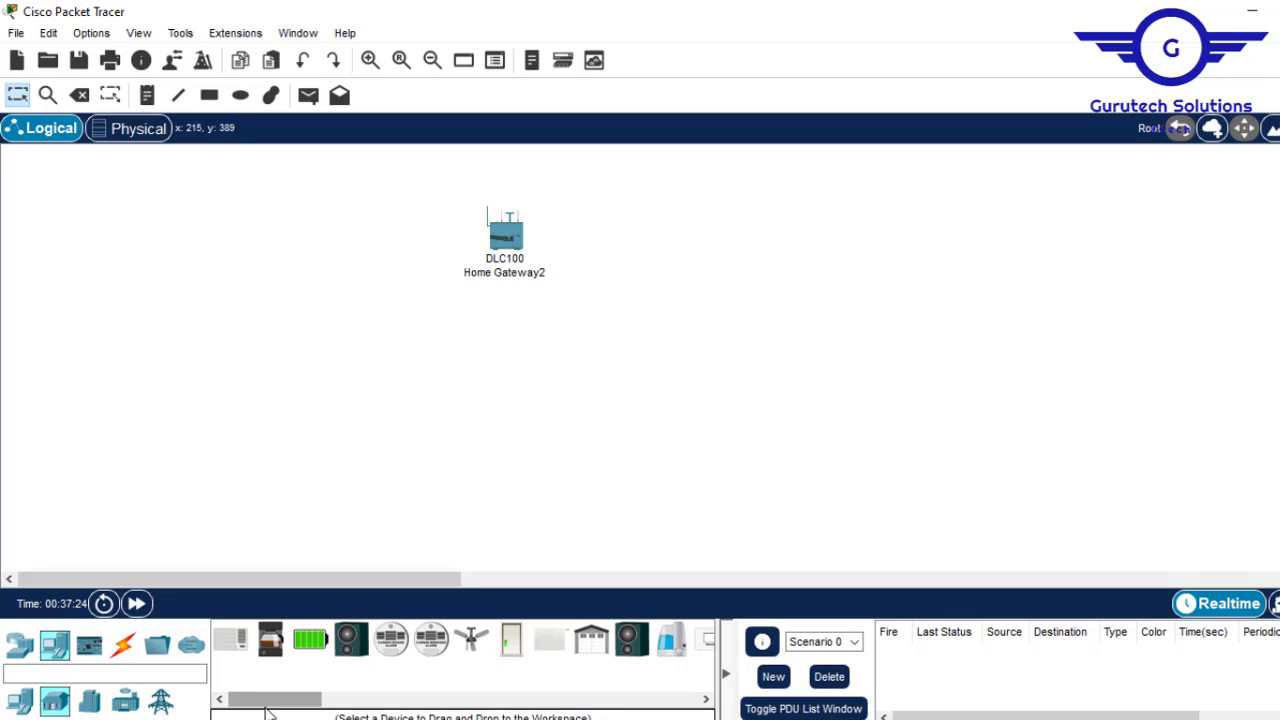
left_click_drag(259, 708, 334, 669)
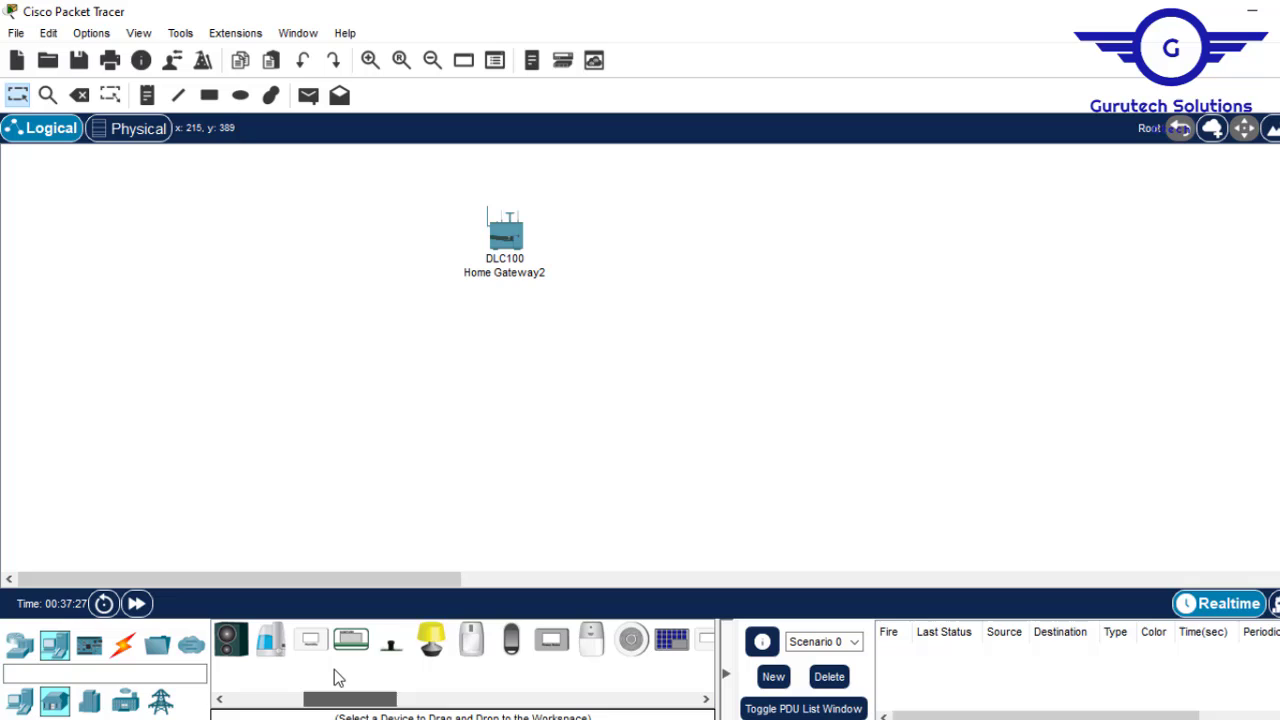
left_click(430, 652)
left_click(287, 405)
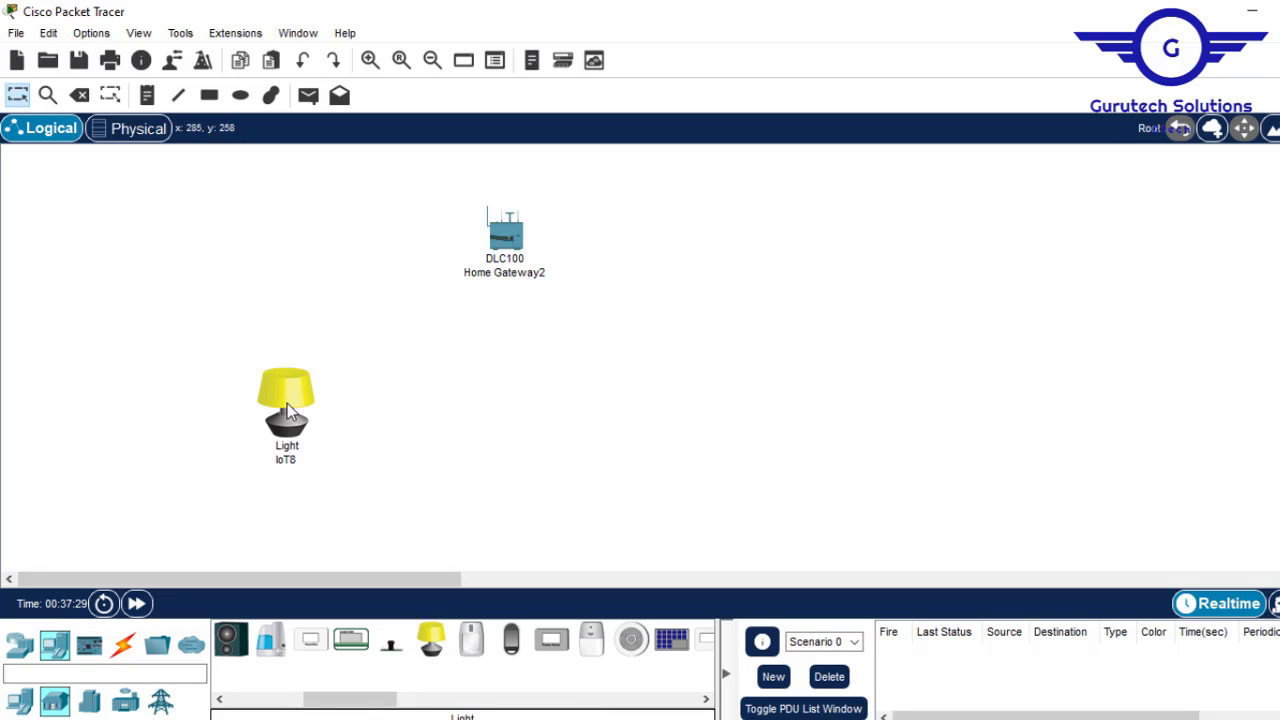
Place a ceiling Fan (IoT9) beside the Light.
left_click_drag(365, 697, 266, 703)
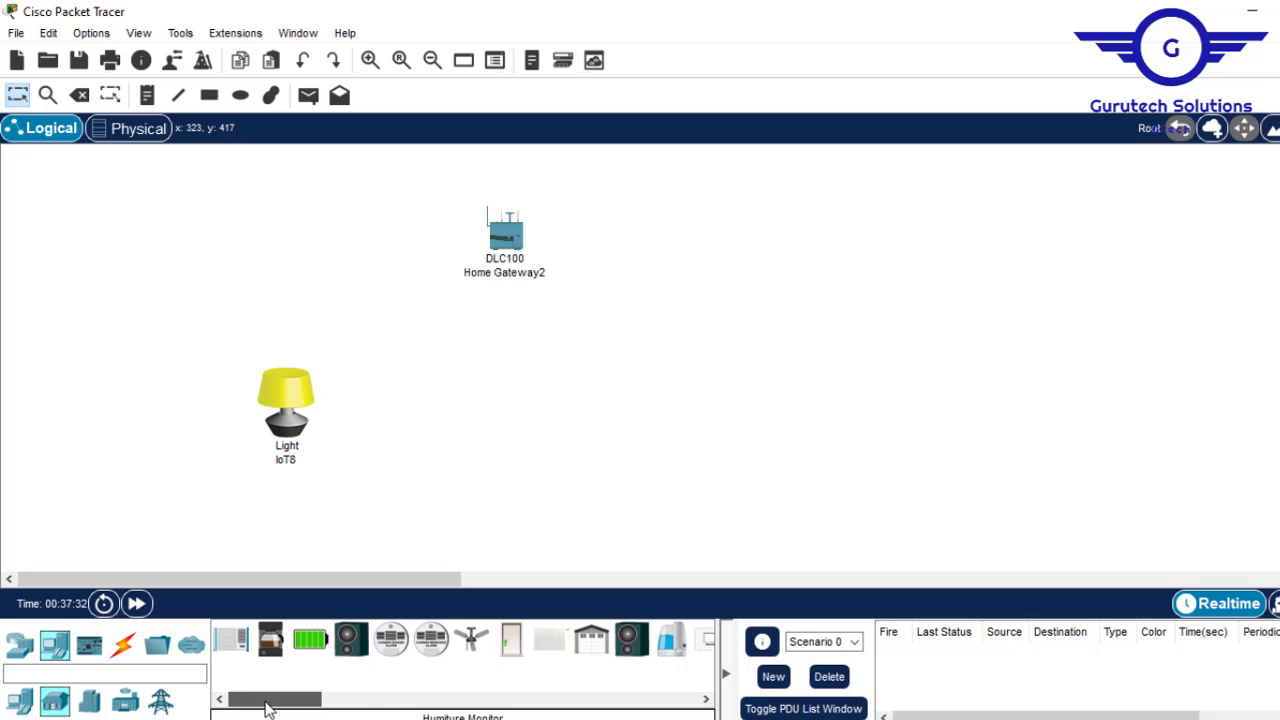
left_click(471, 640)
left_click(404, 461)
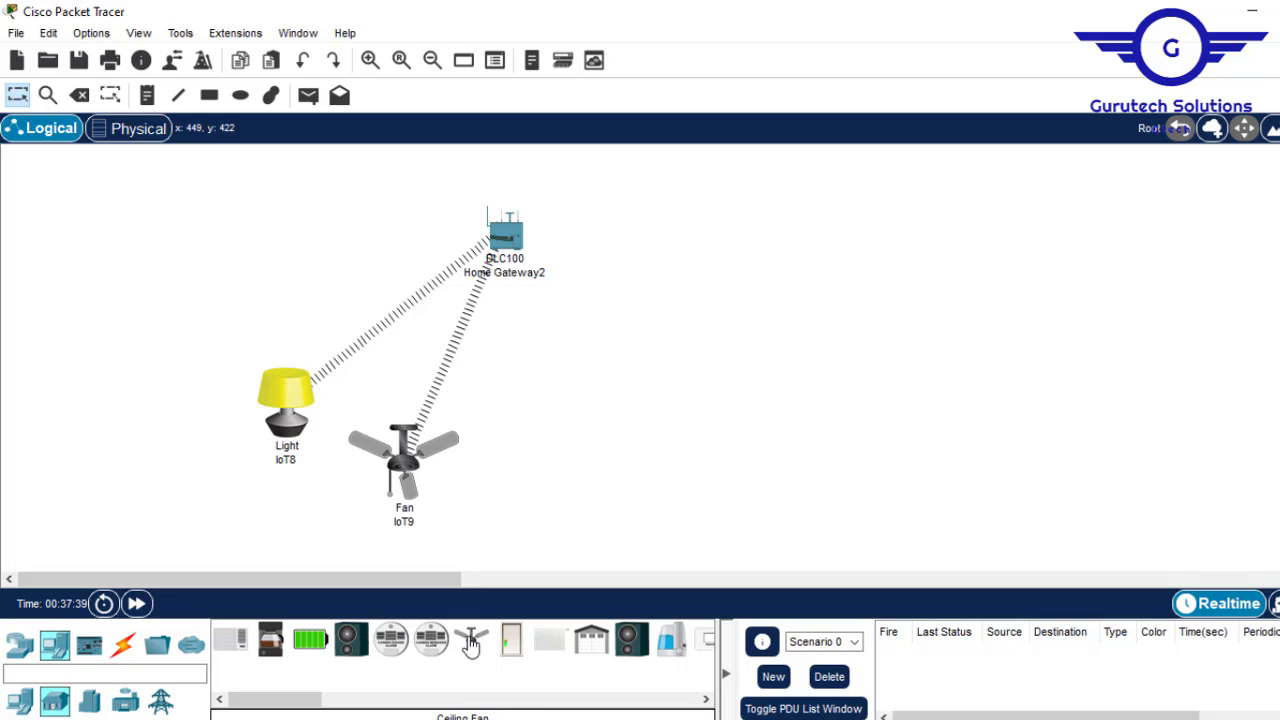
left_click_drag(289, 706, 318, 709)
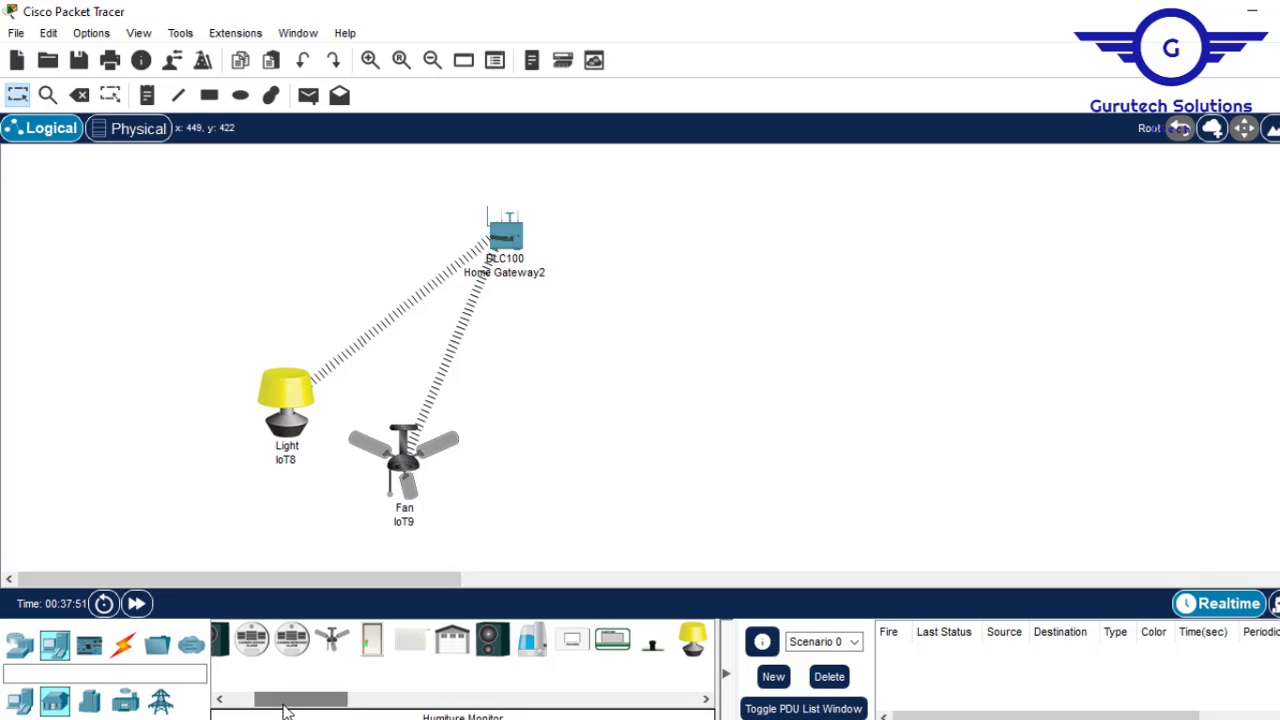
left_click_drag(287, 704, 323, 706)
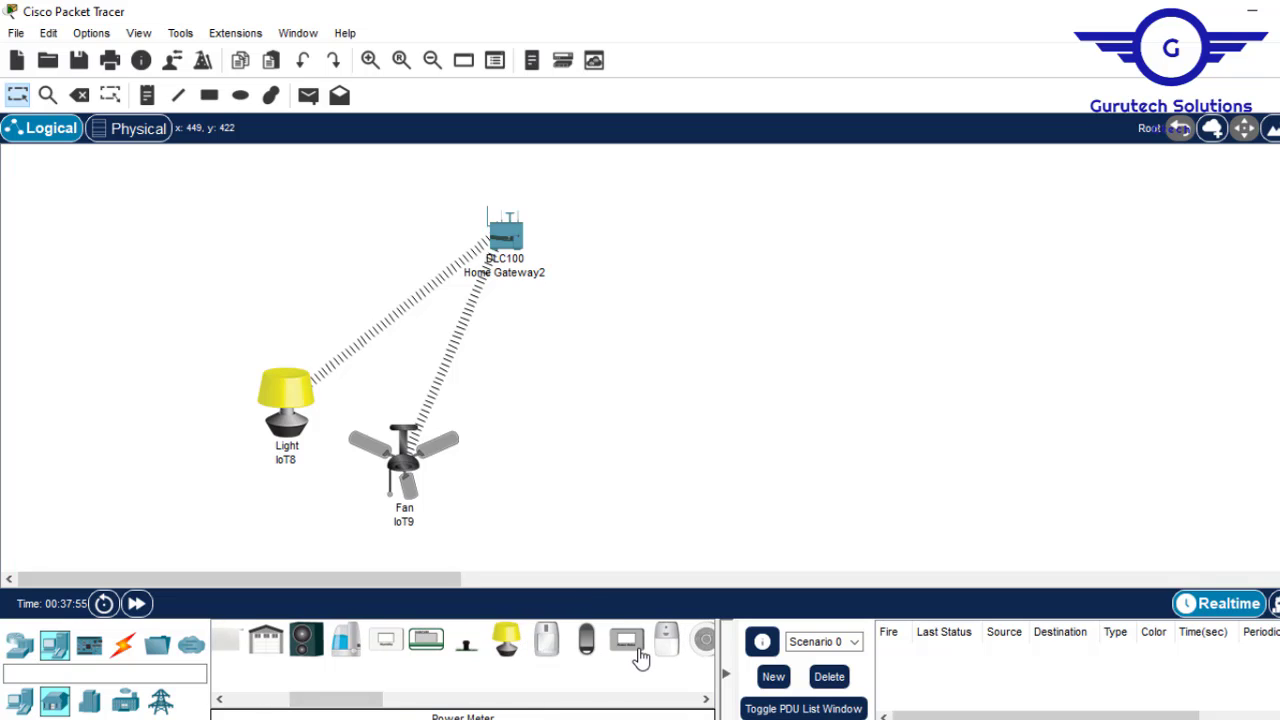
Drag a Window (IoT10) onto the canvas below-right of the gateway.
left_click_drag(368, 702, 420, 708)
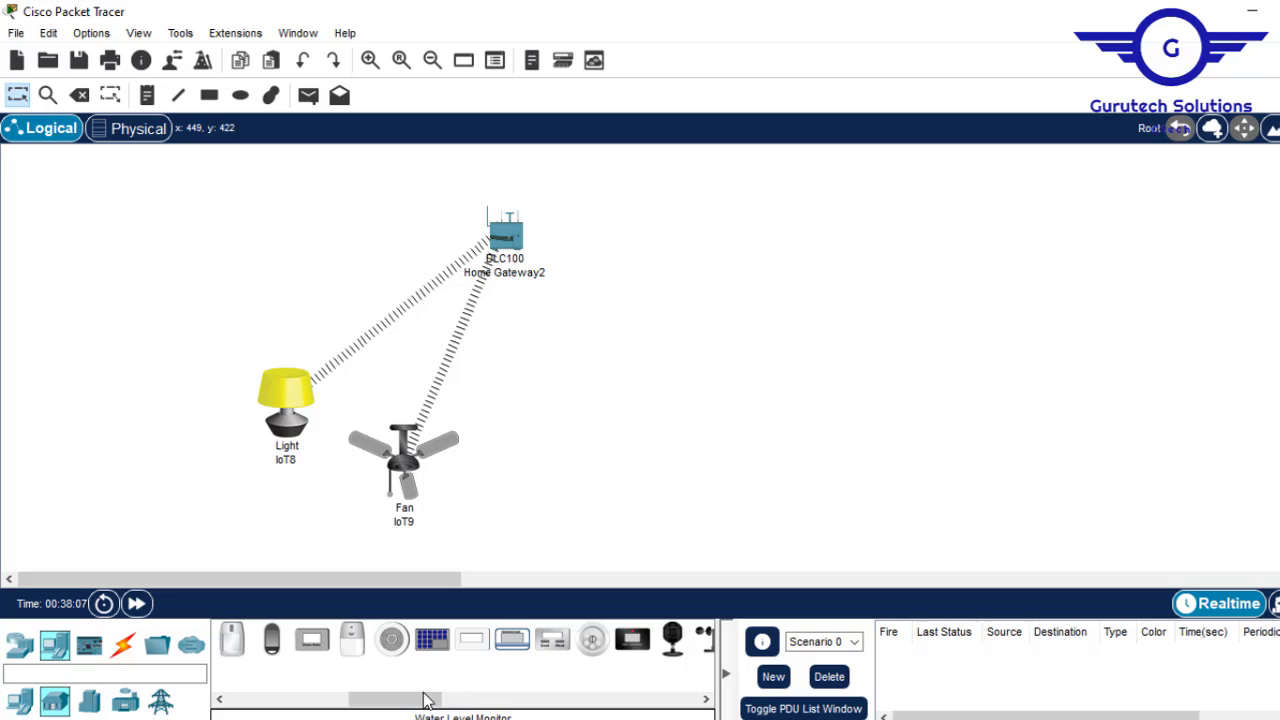
left_click_drag(421, 703, 458, 701)
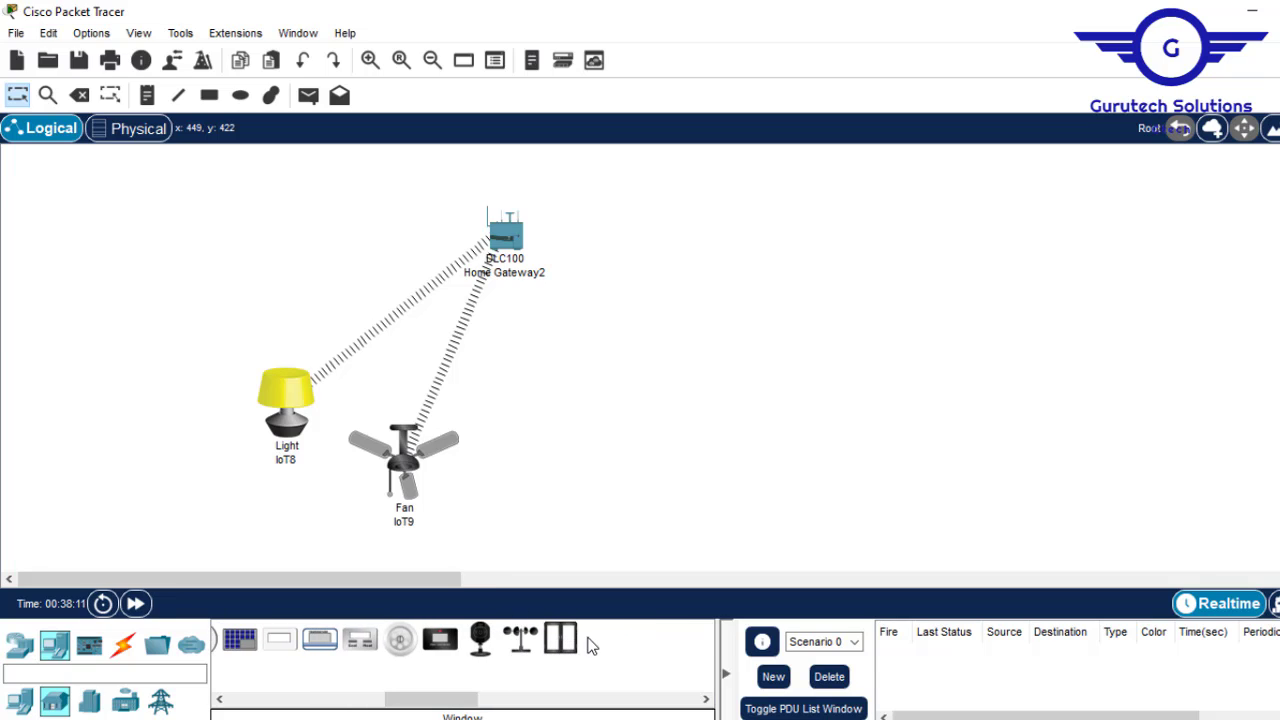
left_click_drag(563, 651, 577, 491)
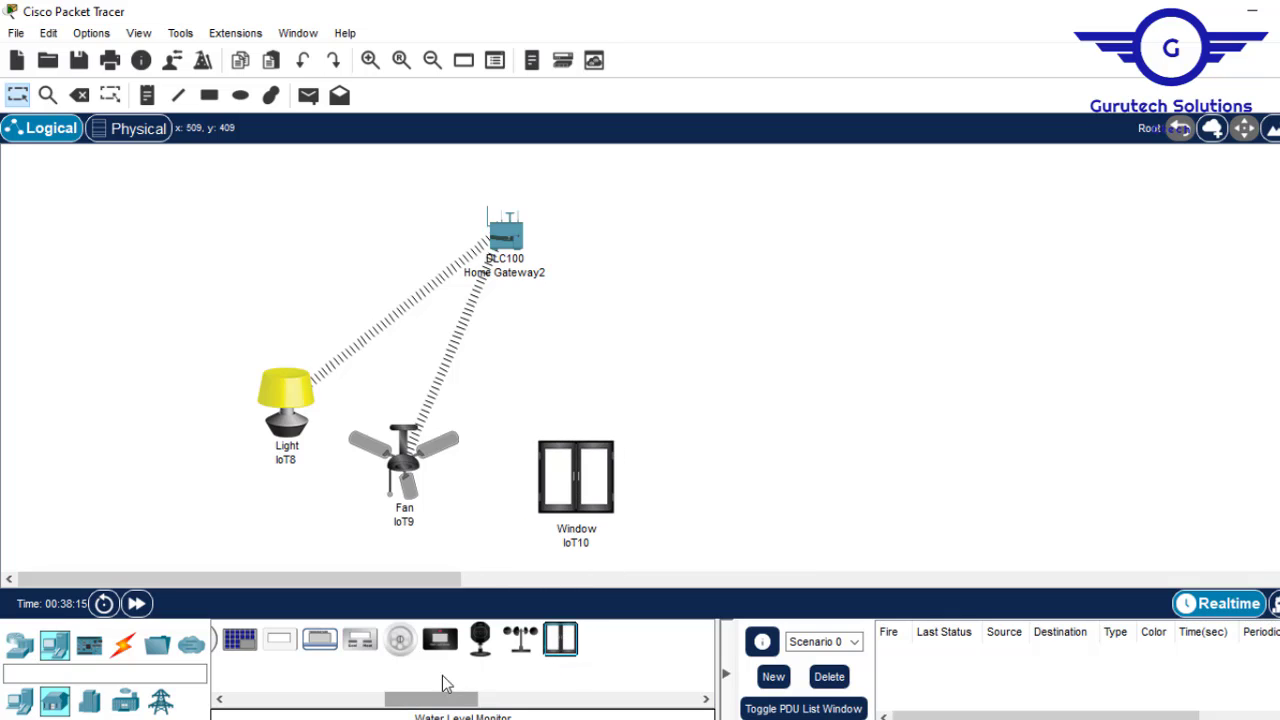
Place a Door (IoT11) between the Fan and the Window.
left_click_drag(431, 700, 274, 700)
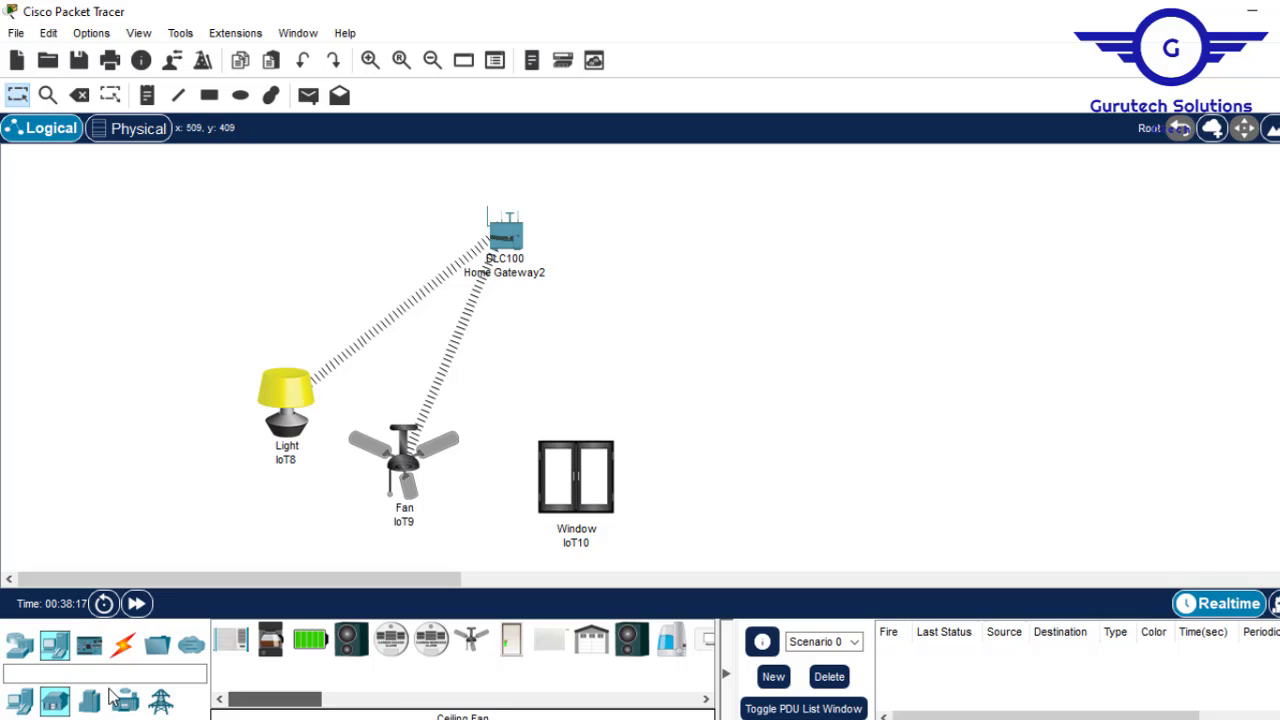
left_click(511, 640)
left_click(477, 480)
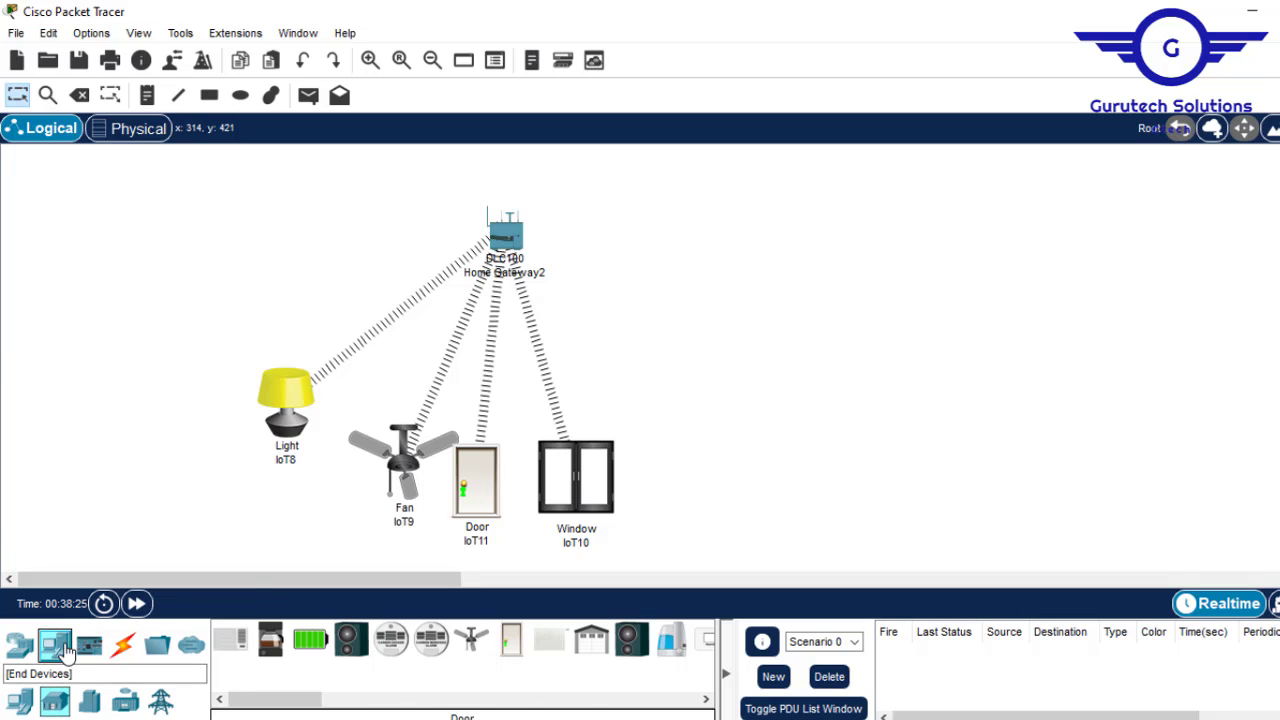
left_click(56, 646)
Place a tablet and move it to the upper right of the workspace.
left_click(632, 640)
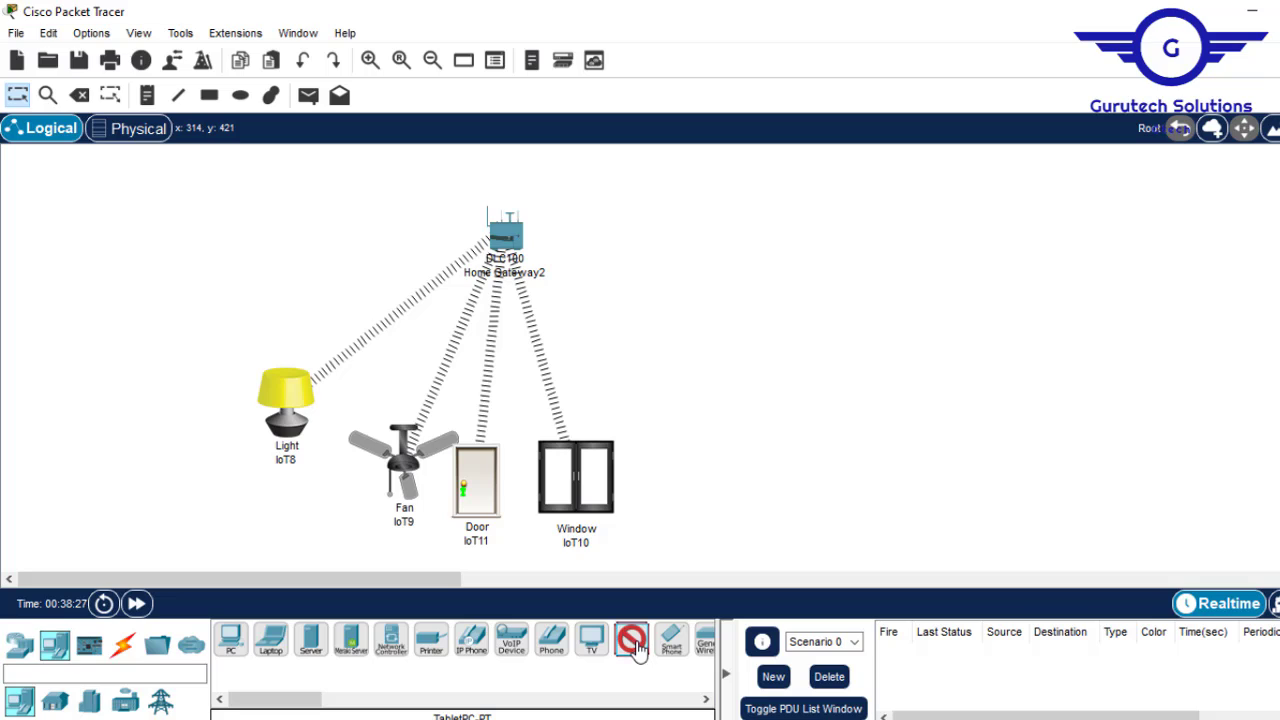
left_click(660, 196)
left_click_drag(669, 204, 756, 188)
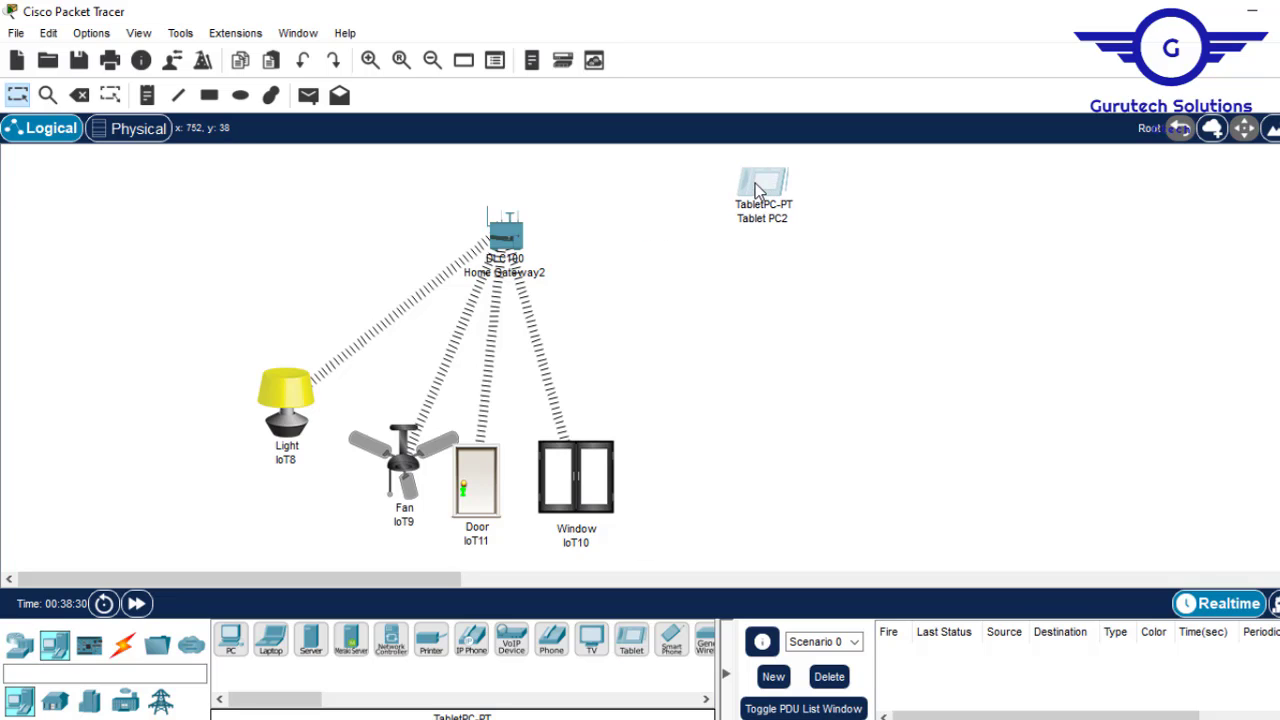
Check Home Gateway2's wireless SSID 'HomeGateway', then open Tablet PC2's window.
left_click(507, 248)
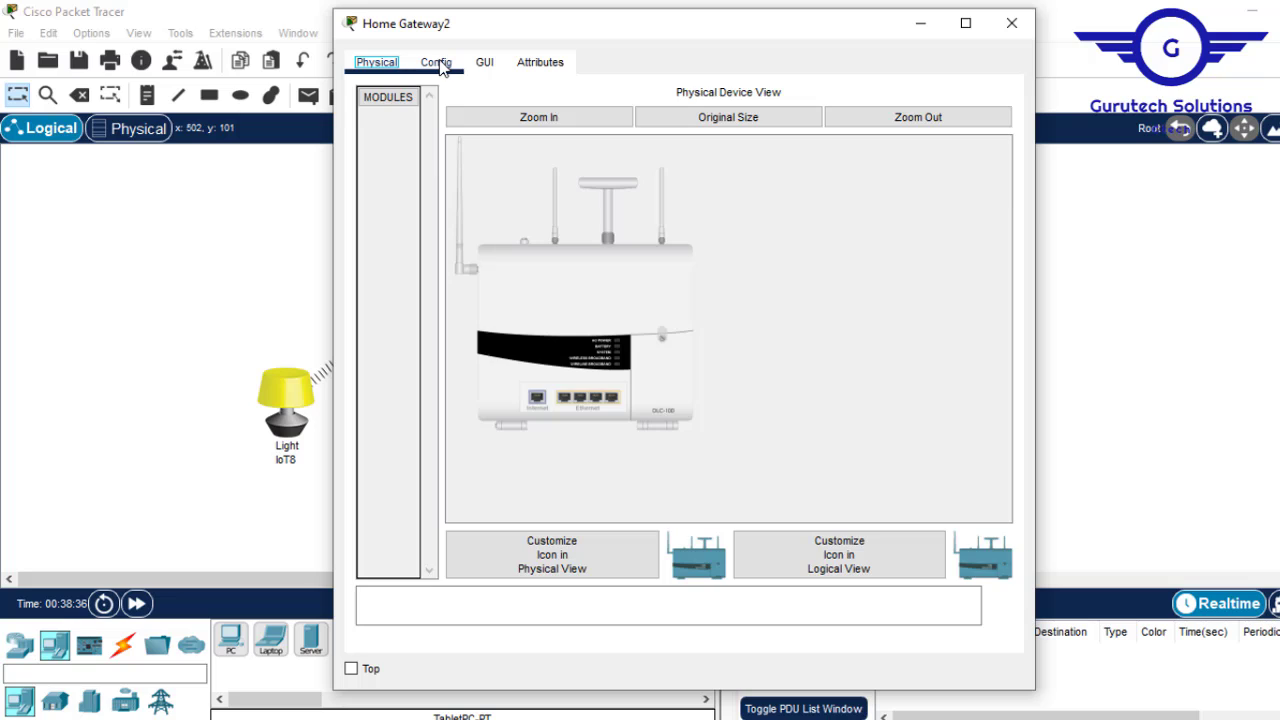
left_click(437, 63)
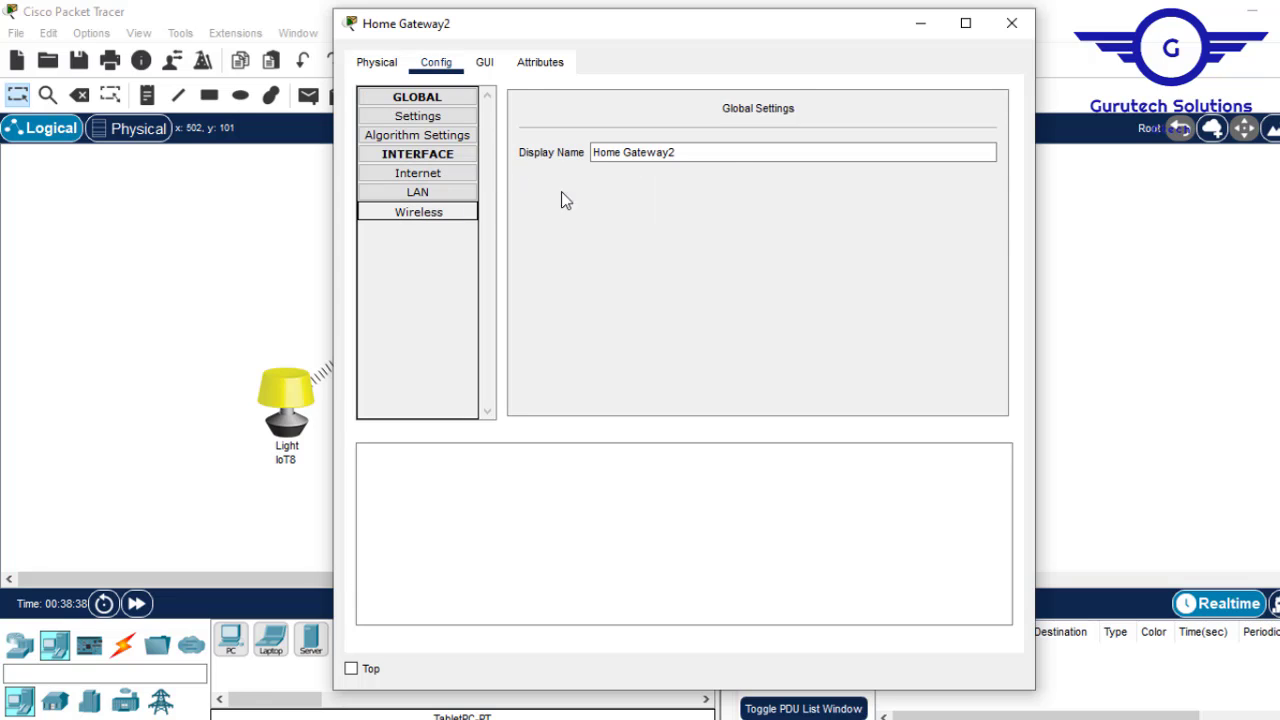
left_click_drag(857, 129, 702, 121)
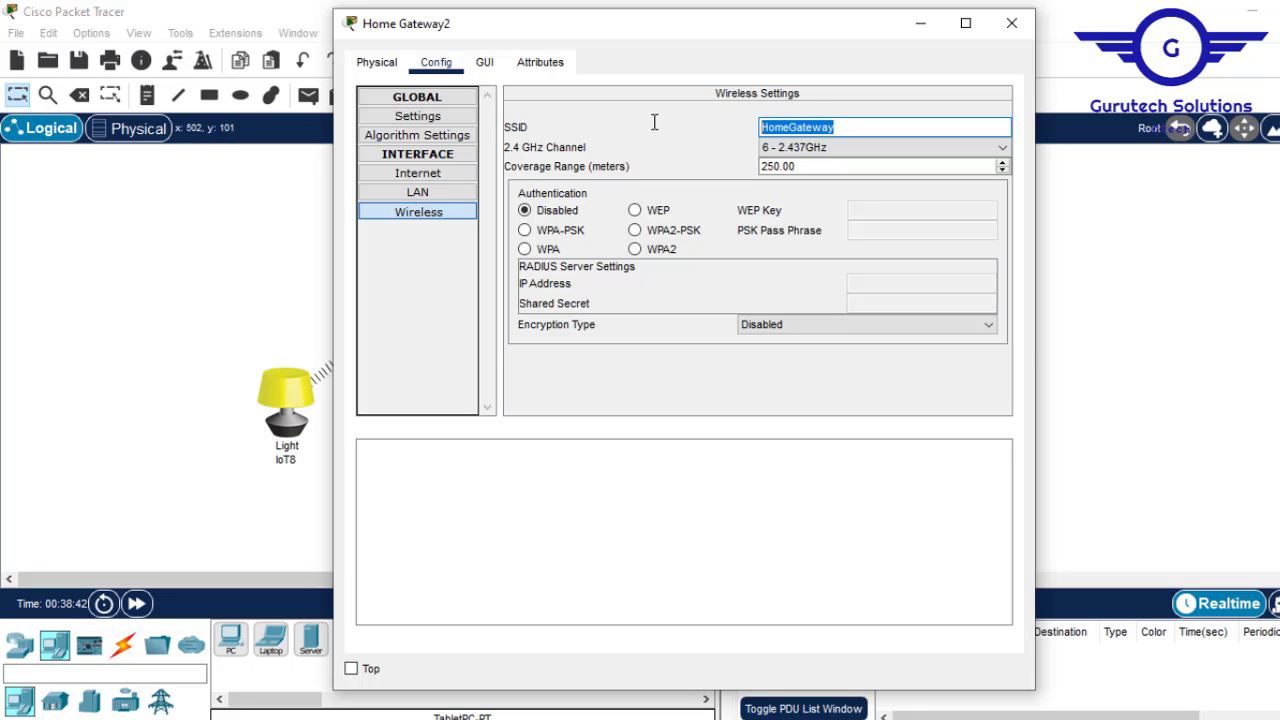
left_click(1012, 22)
left_click(757, 204)
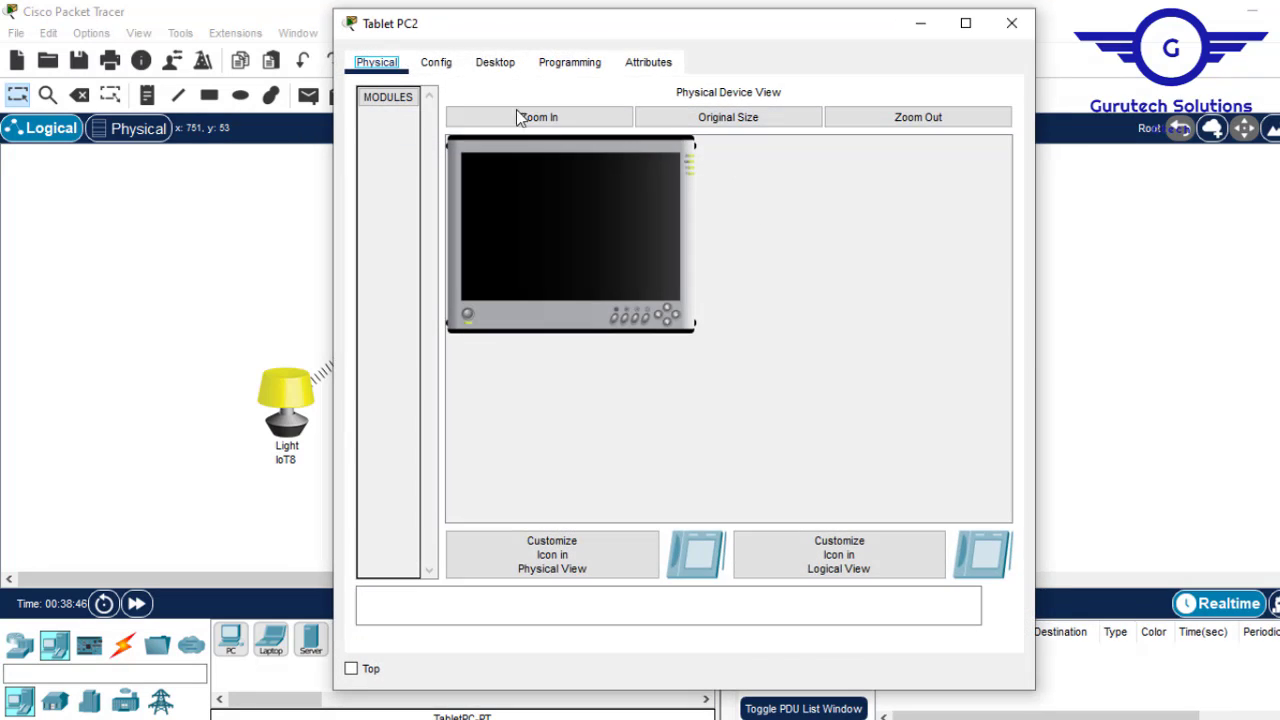
left_click(436, 62)
left_click(423, 173)
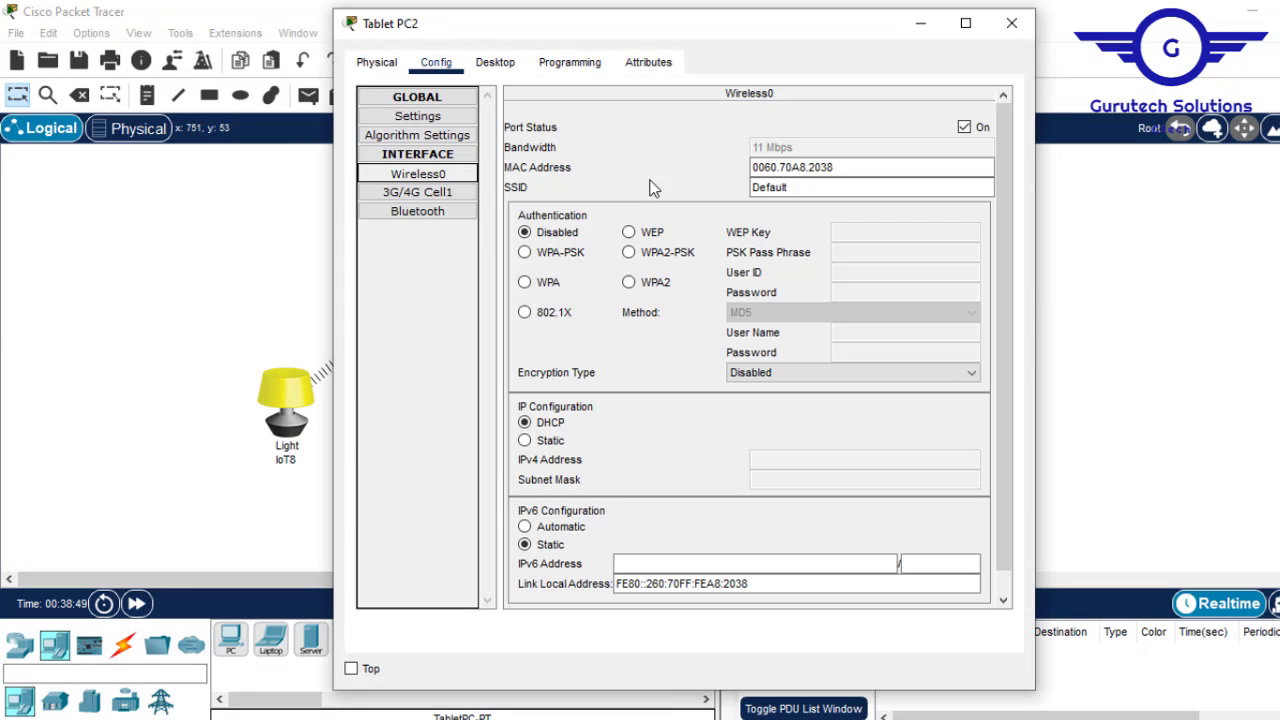
left_click_drag(806, 186, 688, 183)
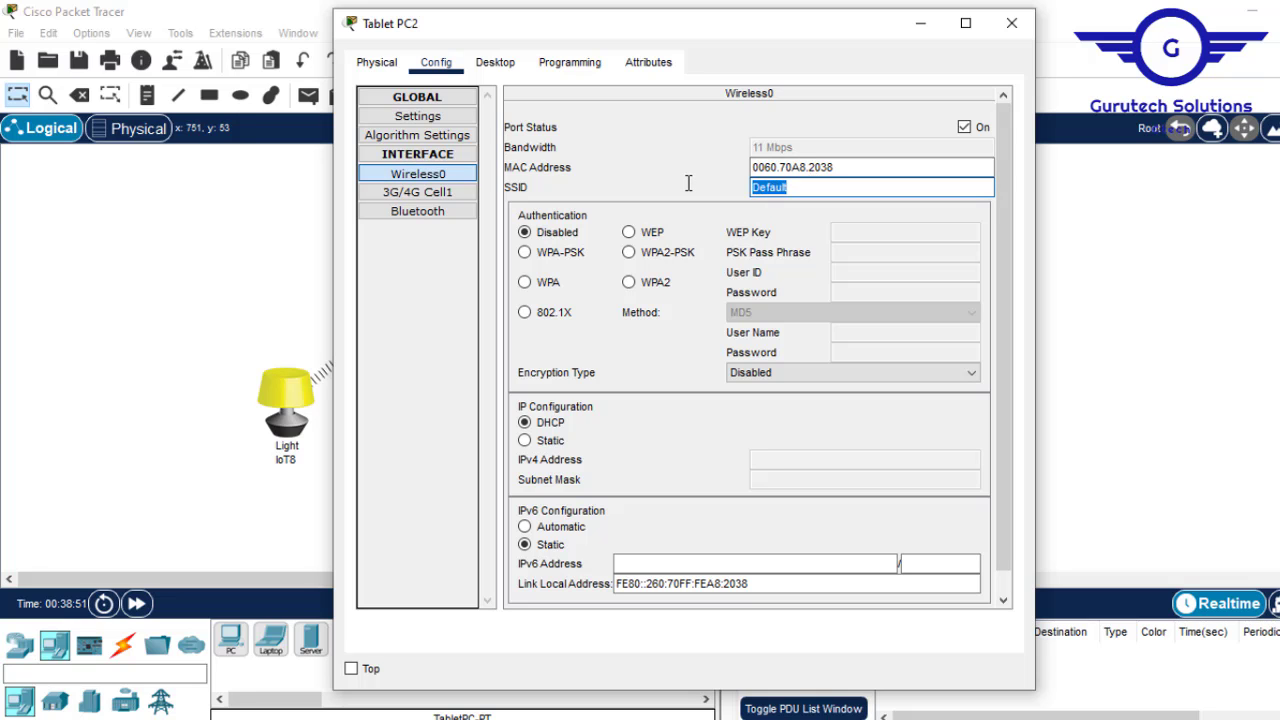
type("HomeGateway")
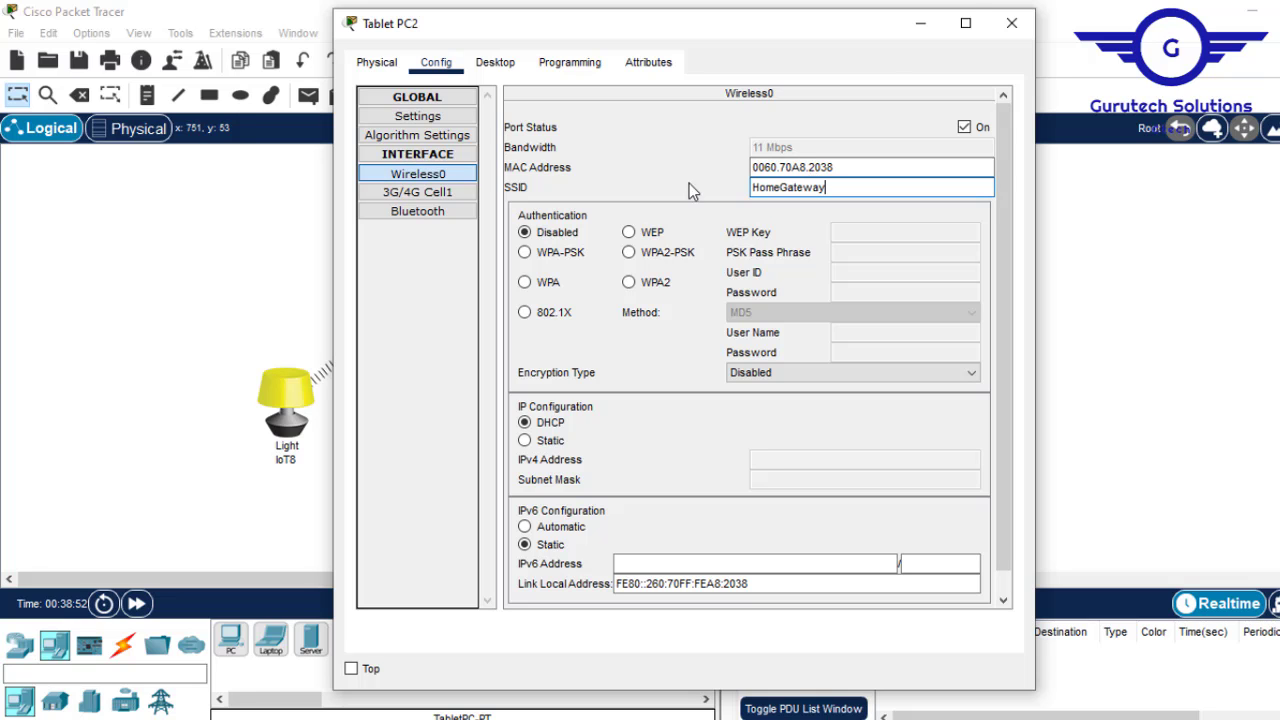
left_click(1011, 22)
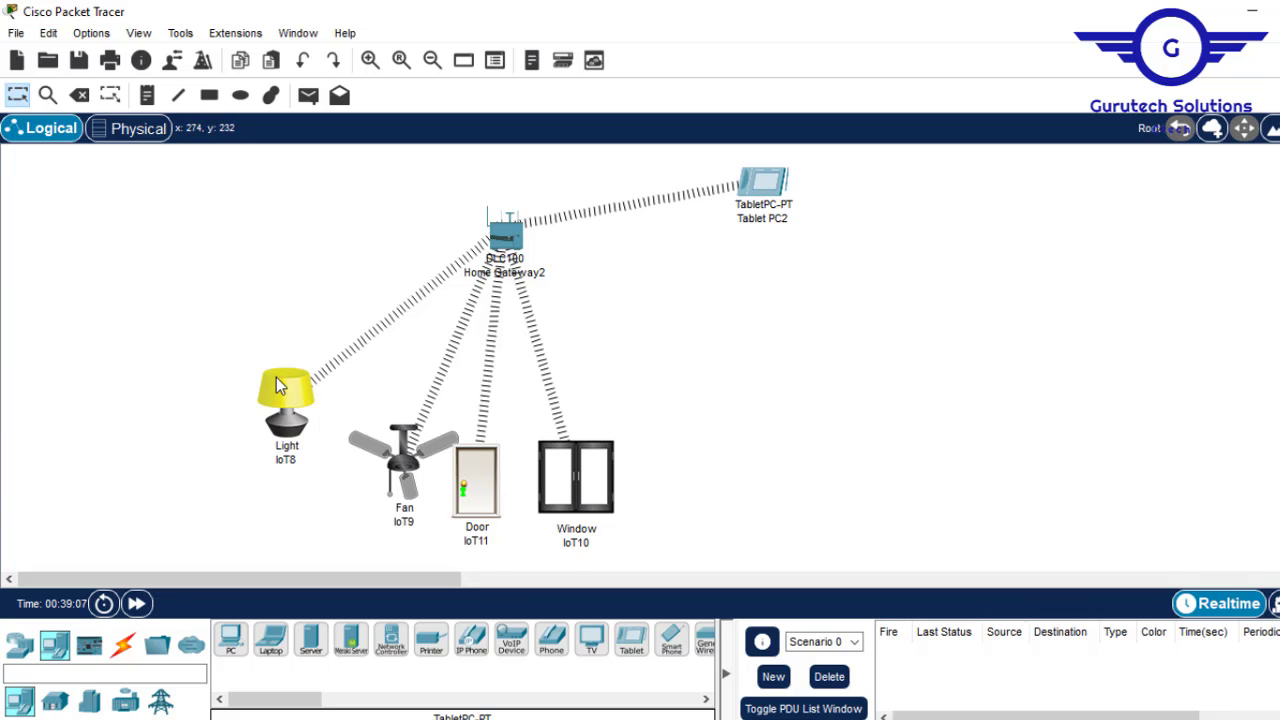
mouse_move(277, 379)
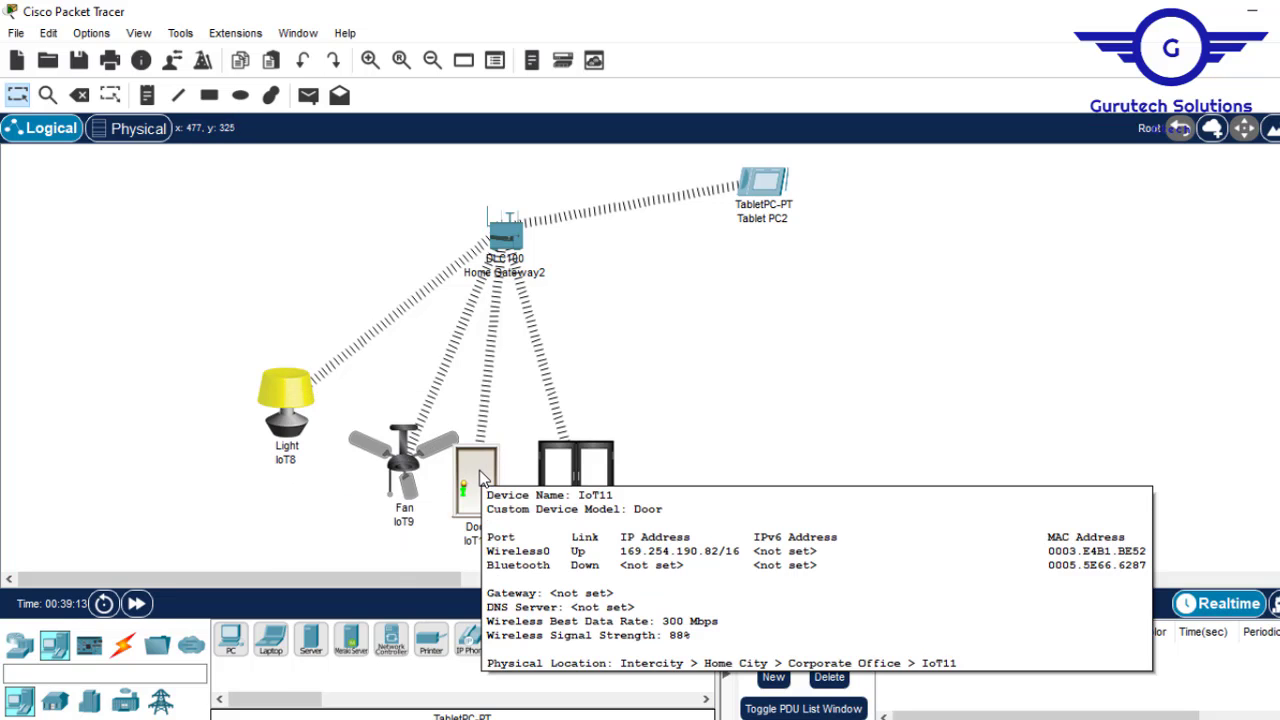
mouse_move(481, 474)
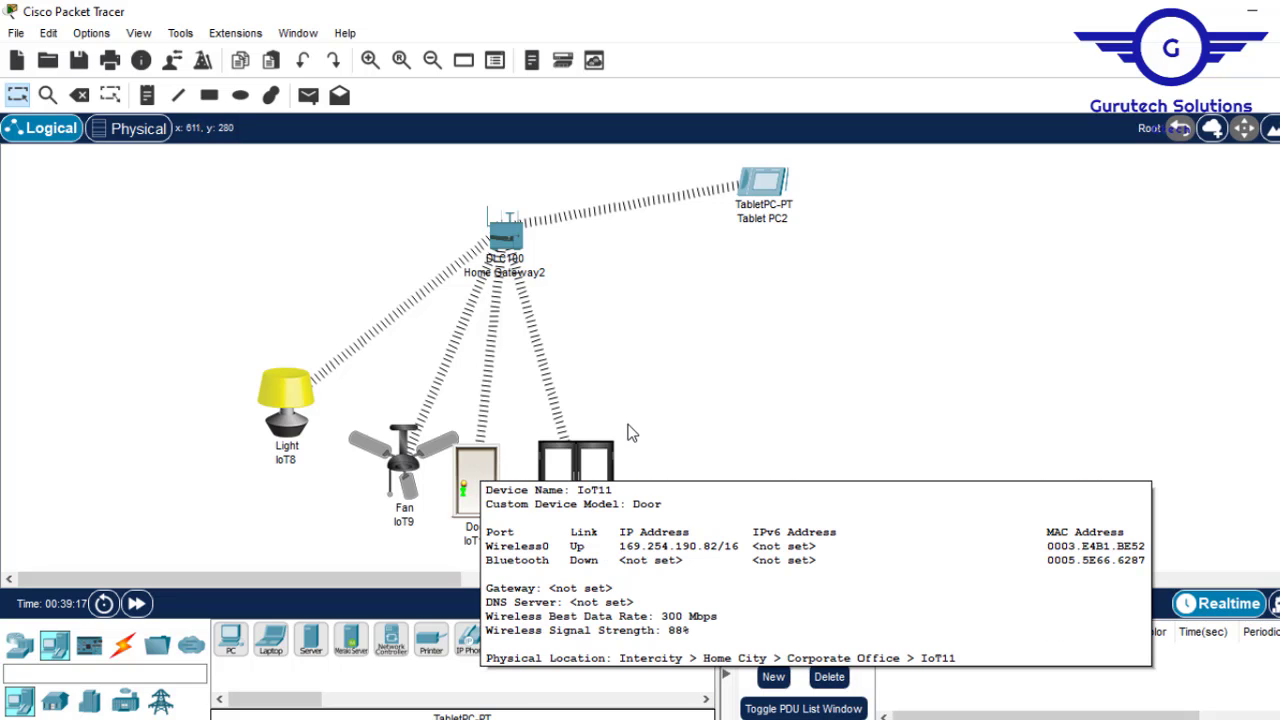
mouse_move(577, 474)
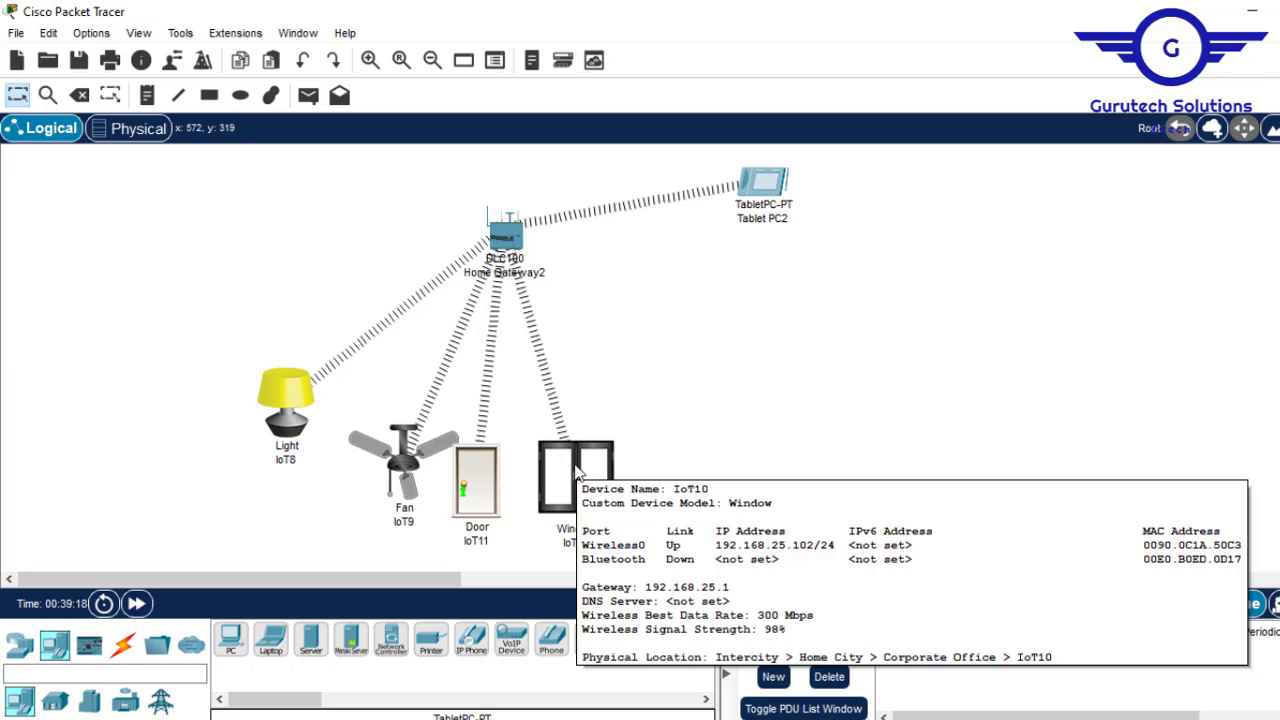
mouse_move(745, 190)
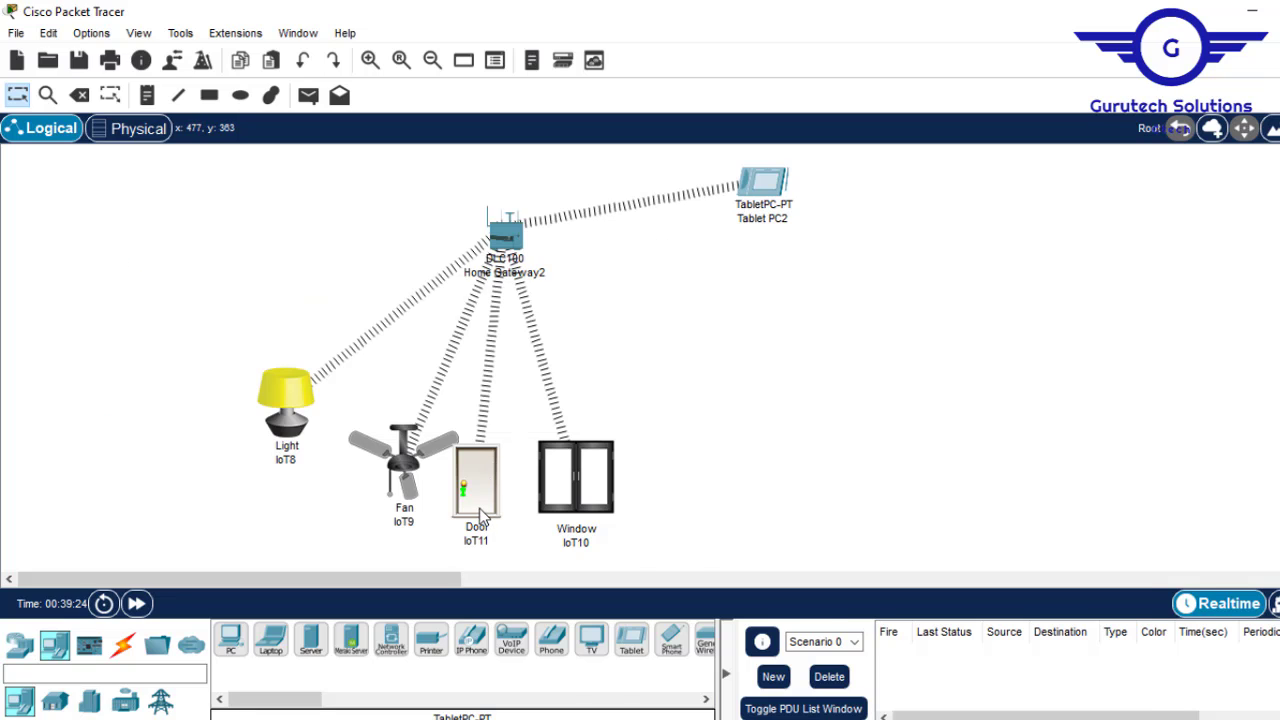
Set the Light IoT8 and Fan IoT9 IoT server to Home Gateway.
mouse_move(479, 508)
left_click(286, 394)
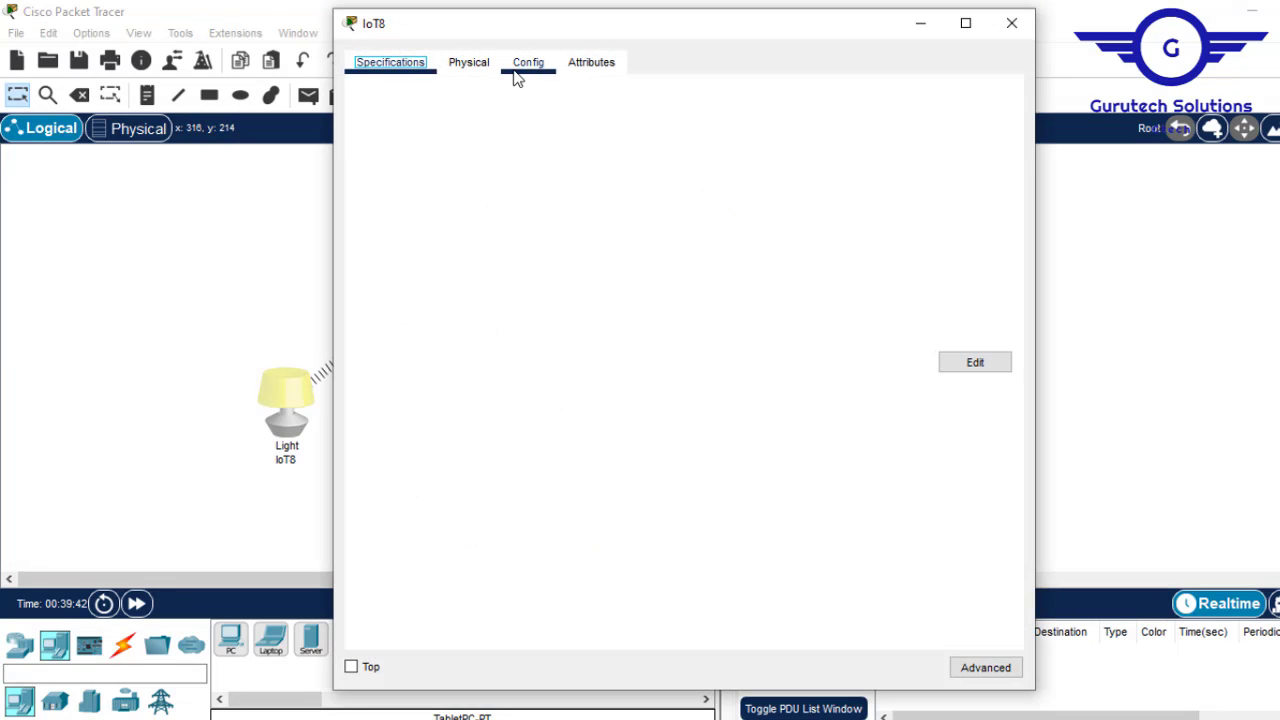
left_click(529, 66)
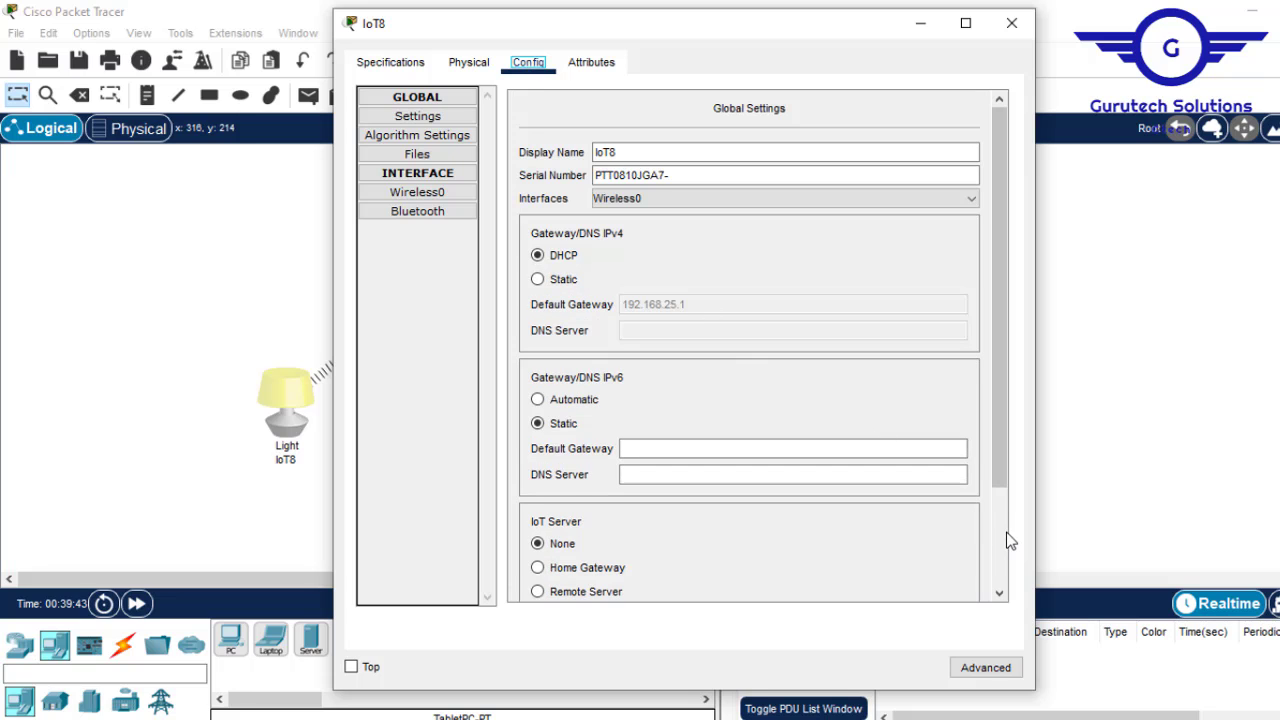
scroll(1000, 533, "down", 3)
left_click(578, 440)
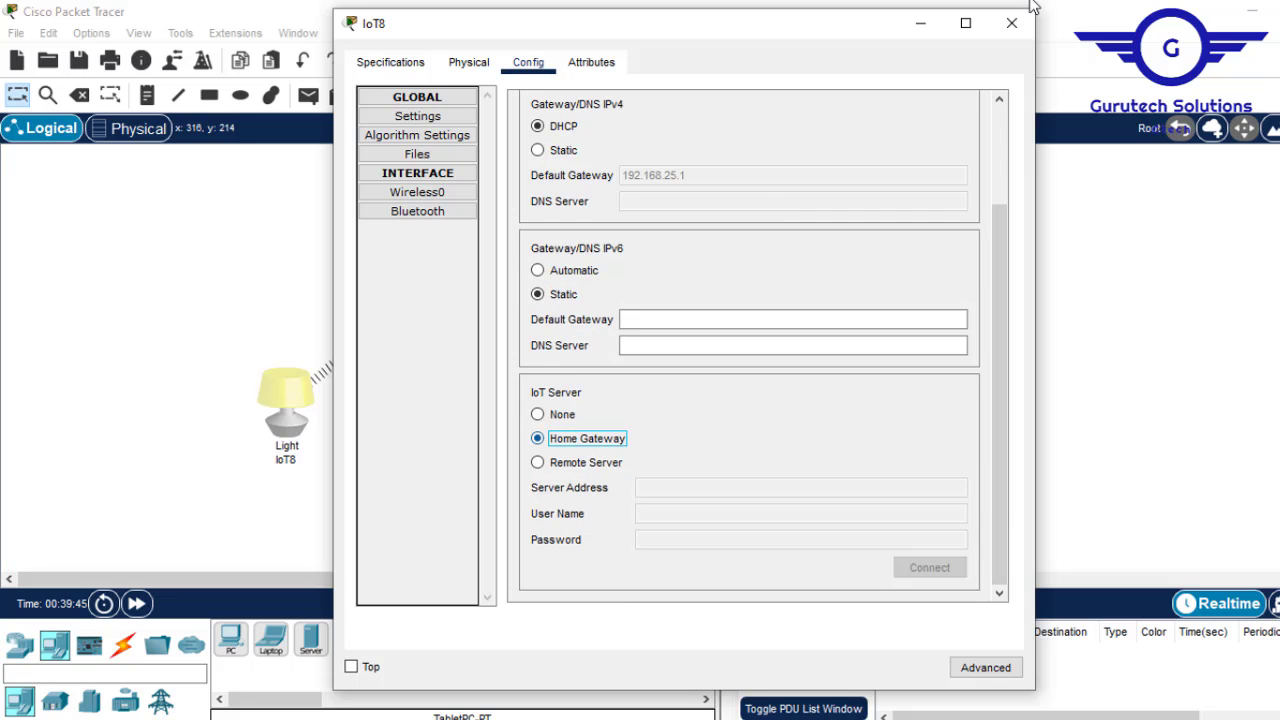
left_click(1012, 25)
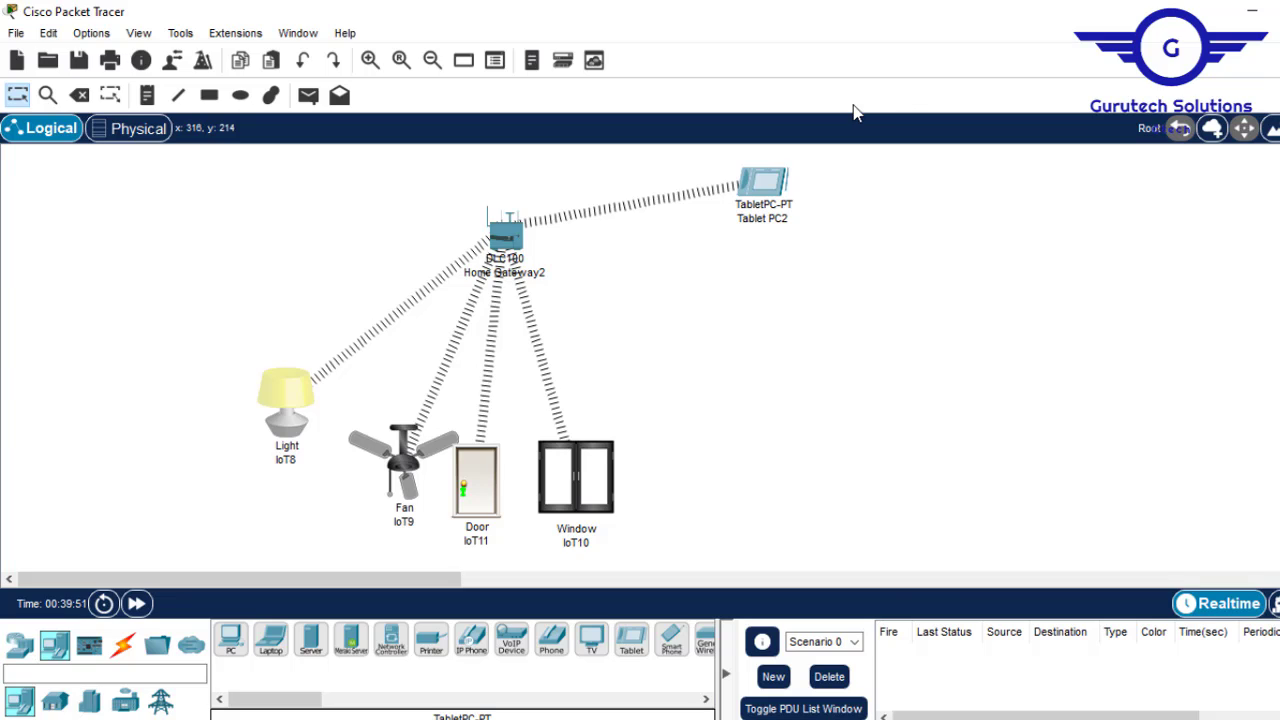
left_click(405, 468, "alt")
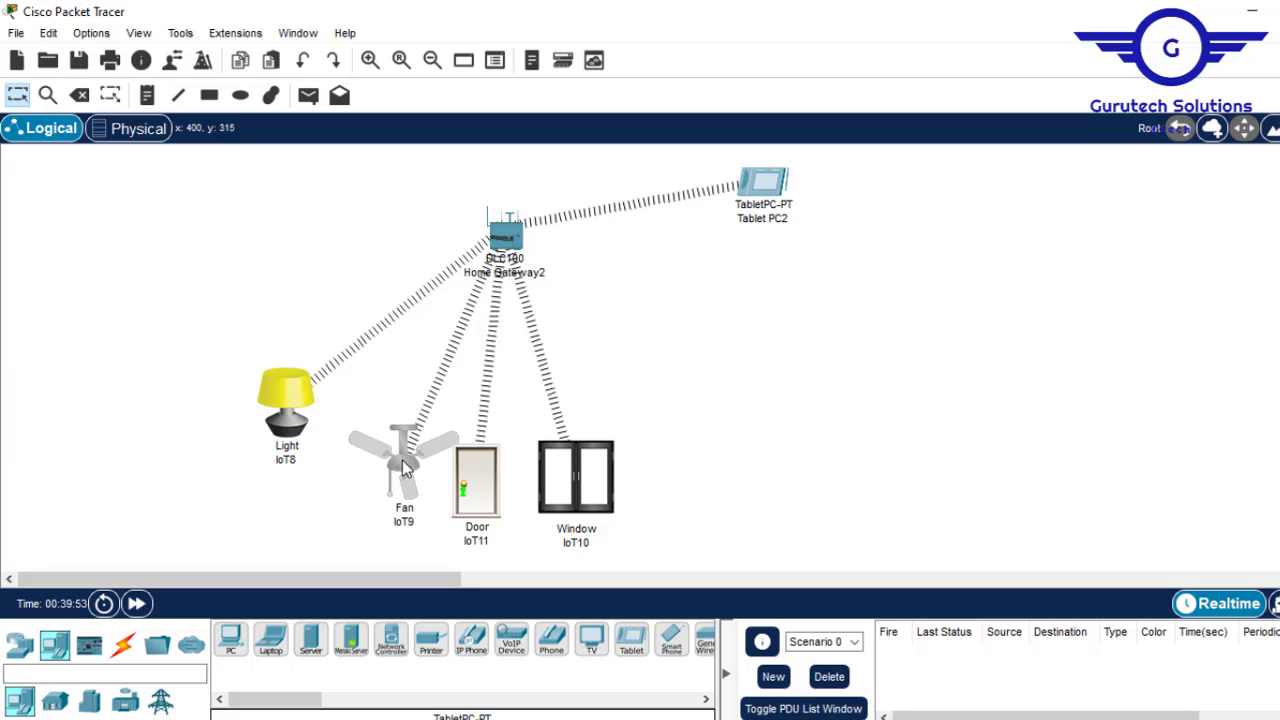
left_click(405, 468)
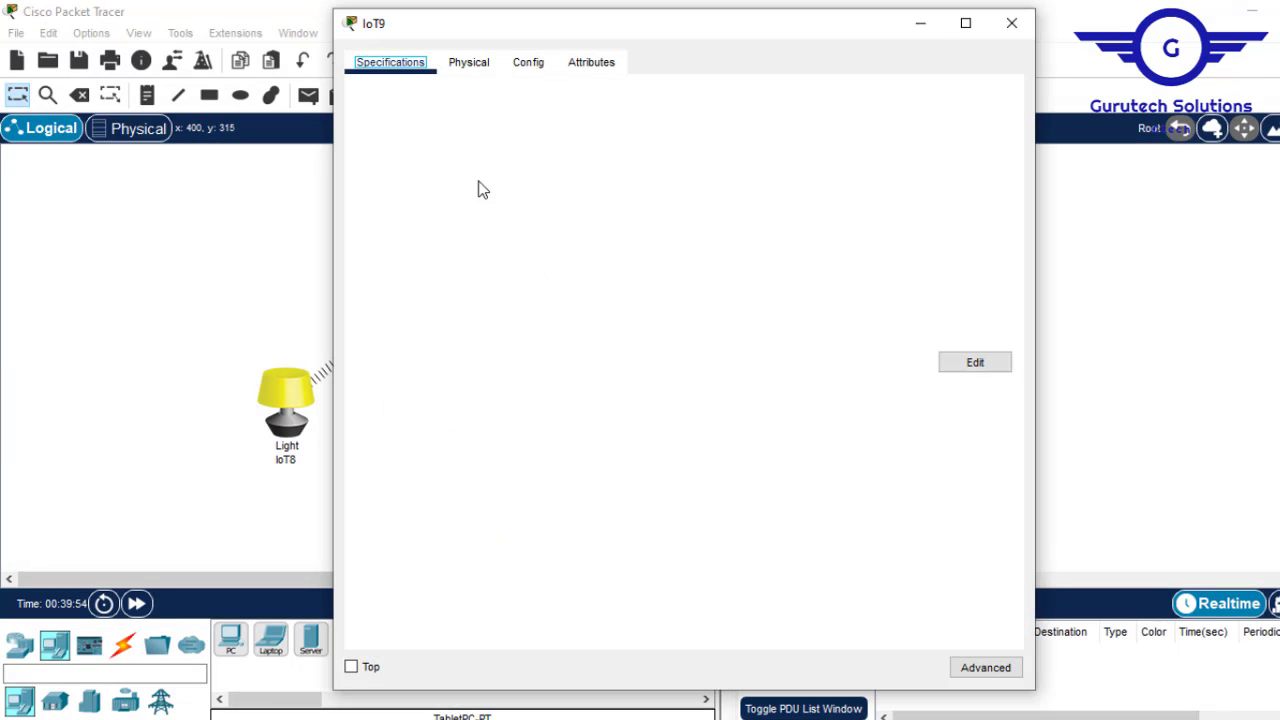
left_click(533, 72)
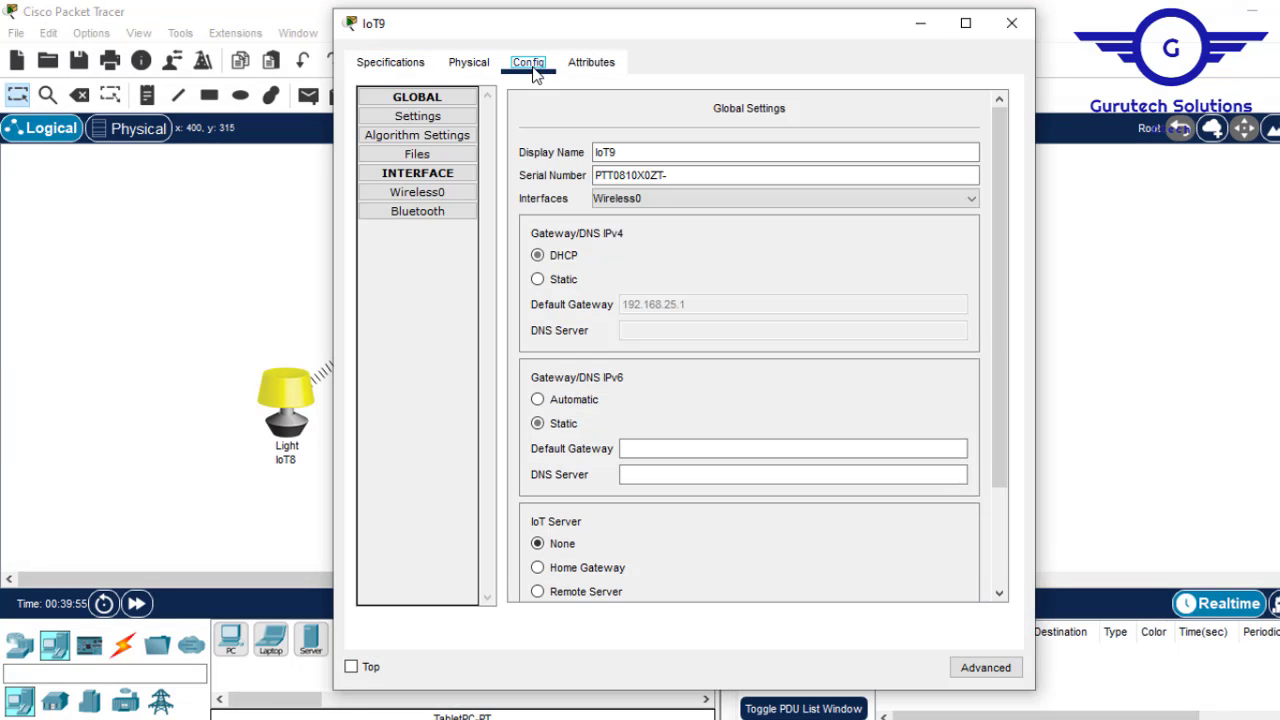
left_click(563, 569)
left_click(1012, 23)
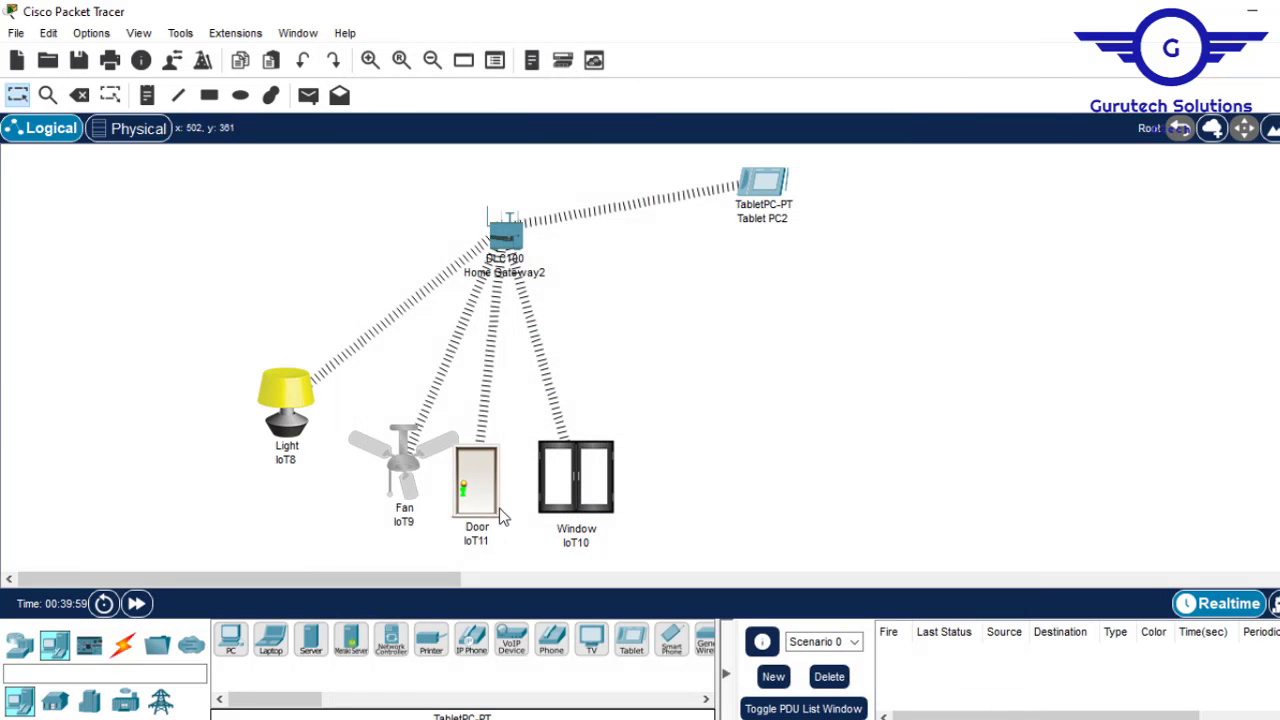
Set the Door IoT11 and Window IoT10 IoT server to Home Gateway.
left_click(478, 494)
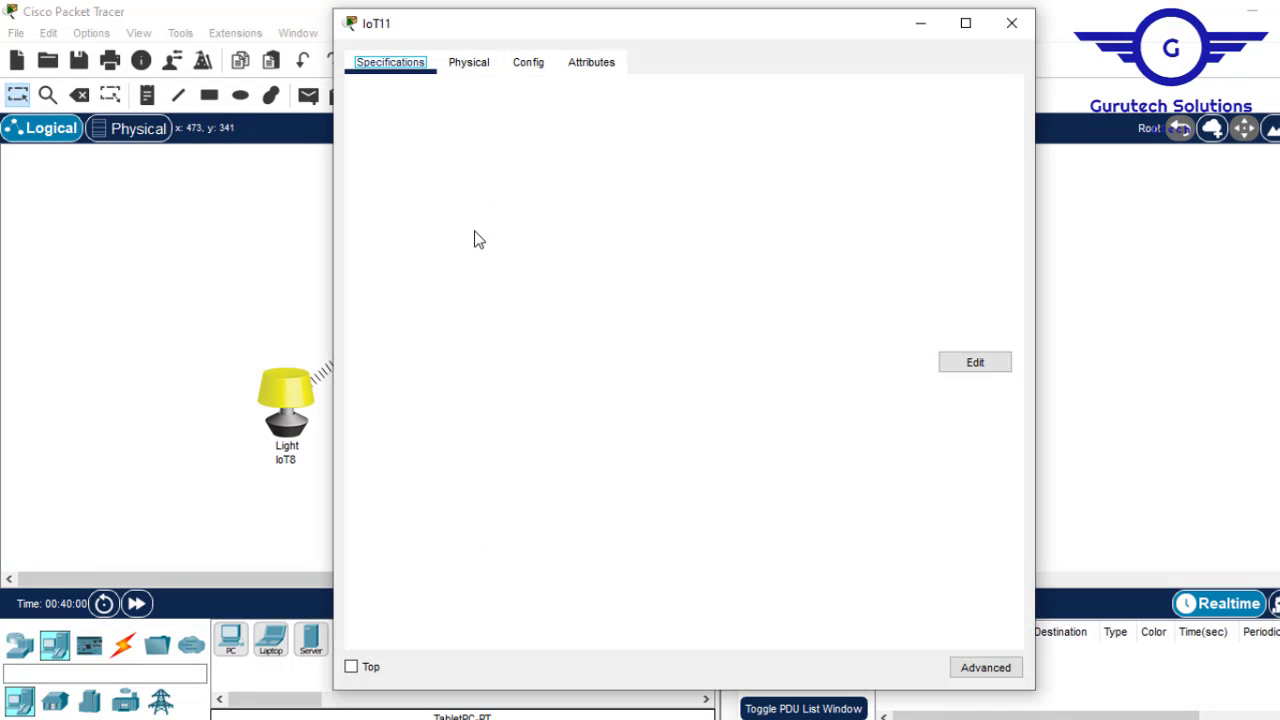
left_click(530, 64)
left_click(559, 569)
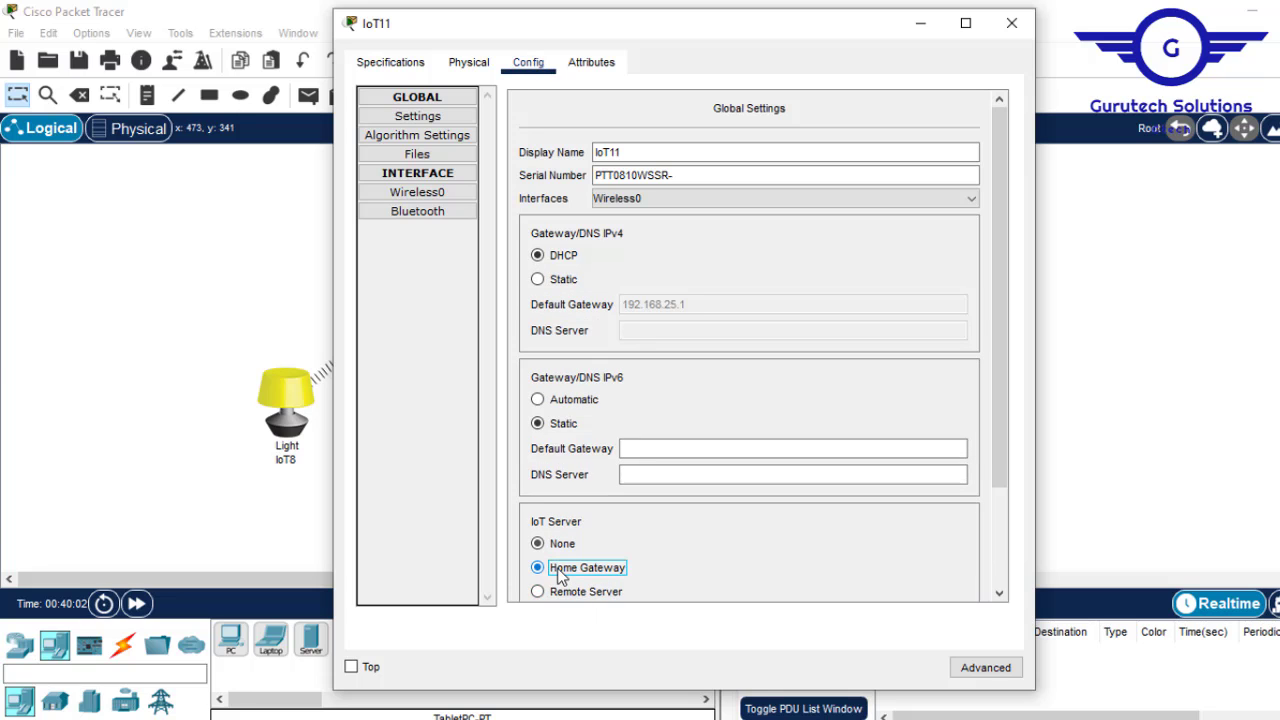
left_click(1017, 27)
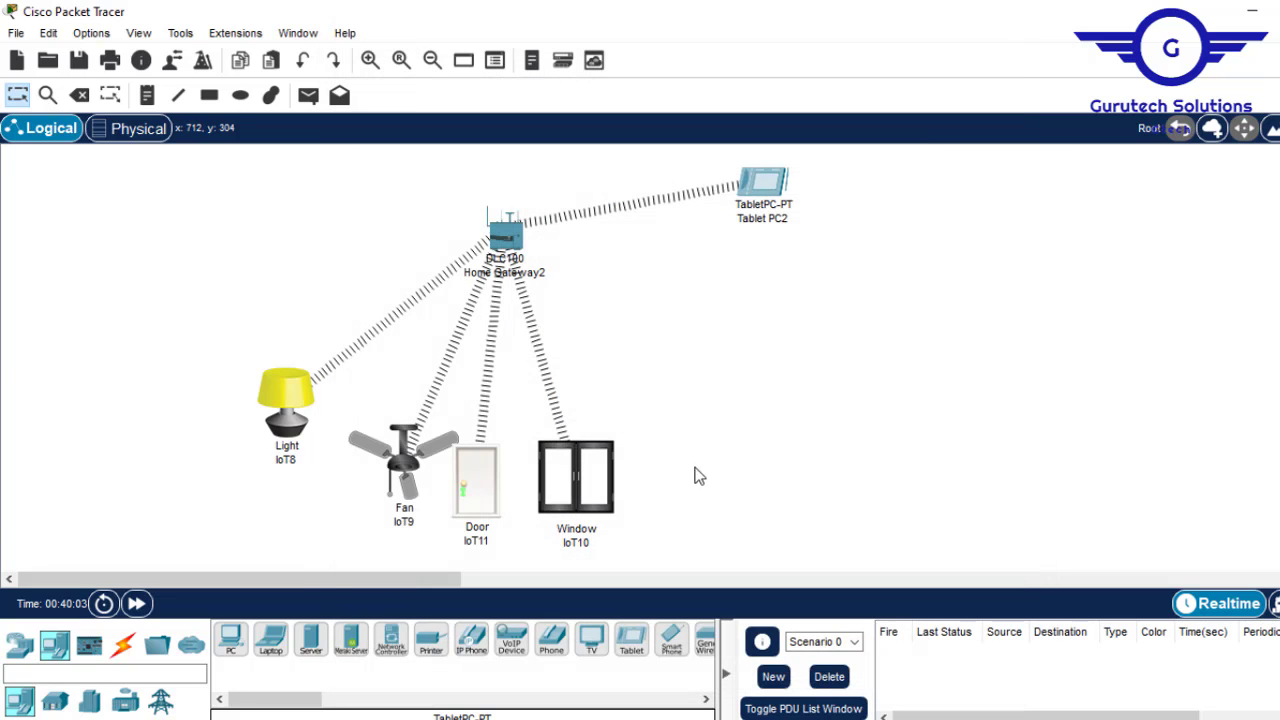
left_click(600, 472)
left_click(543, 65)
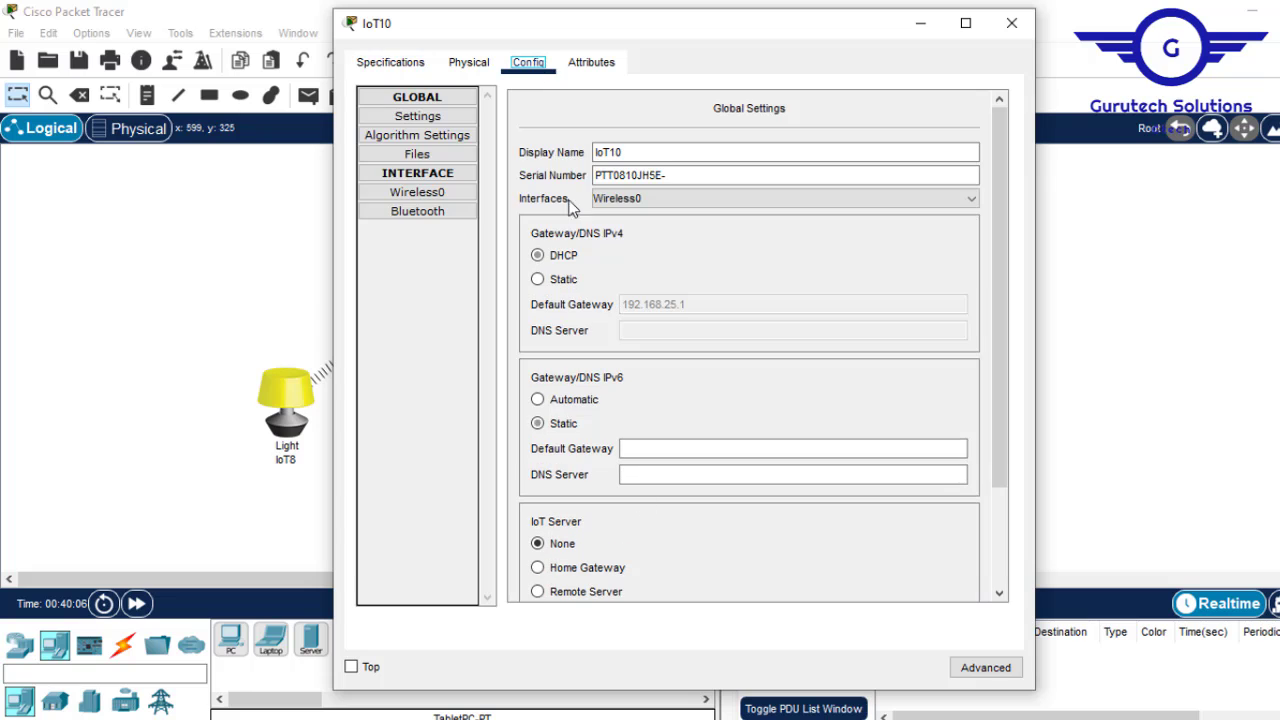
left_click(583, 570)
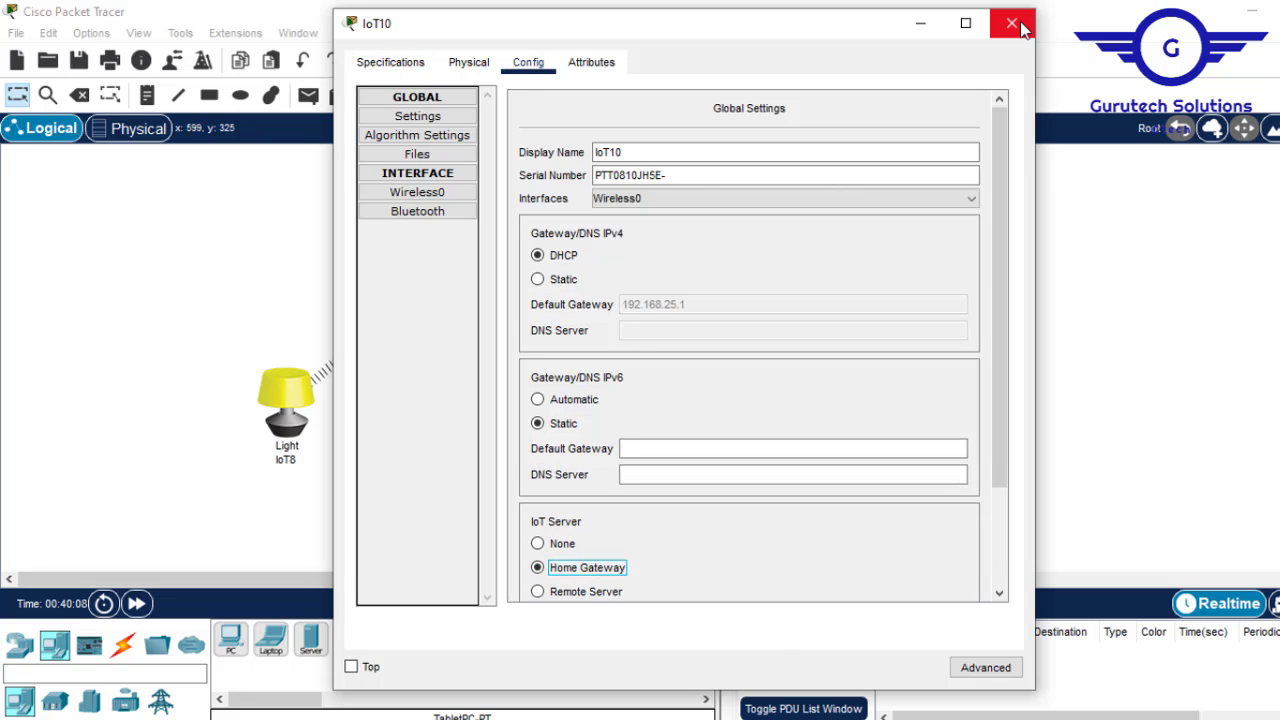
left_click(1012, 23)
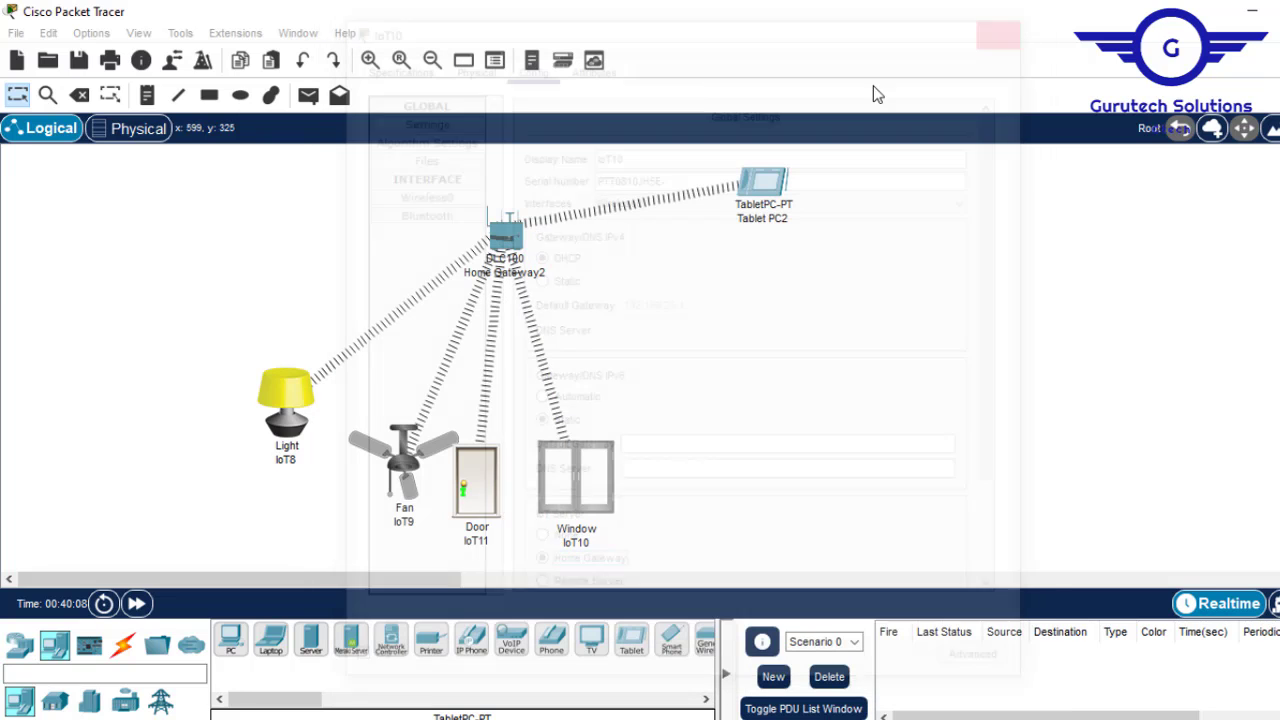
Relabel IoT8 as LAMP, the fan as FAN, the door as DOOR, IoT10 as WINDOW.
left_click(285, 462)
type("LA")
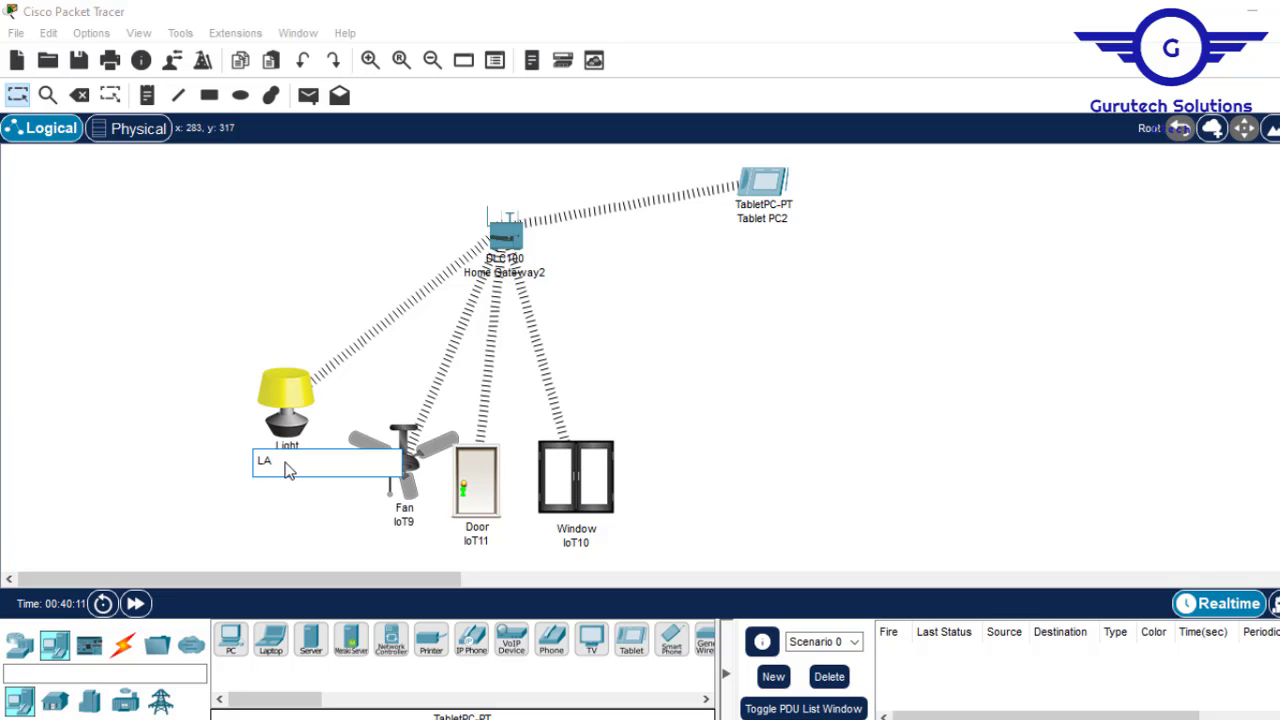
type("MP")
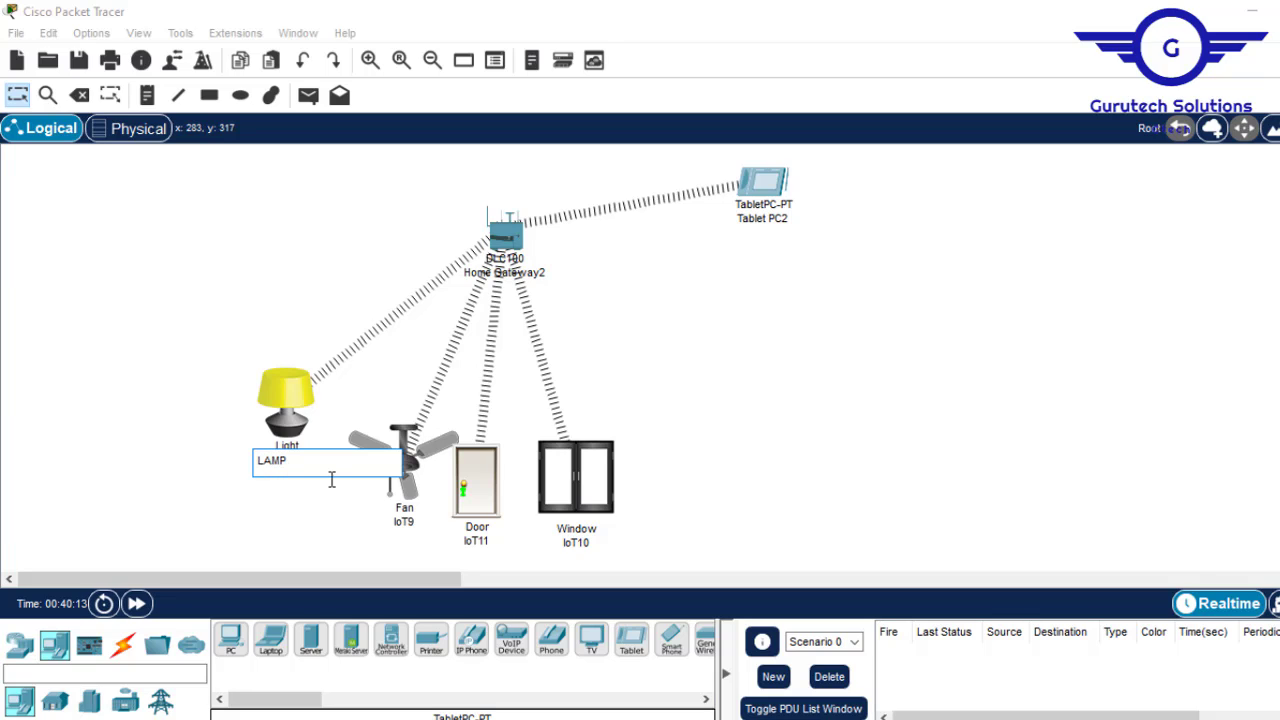
left_click(400, 523)
type("FAN")
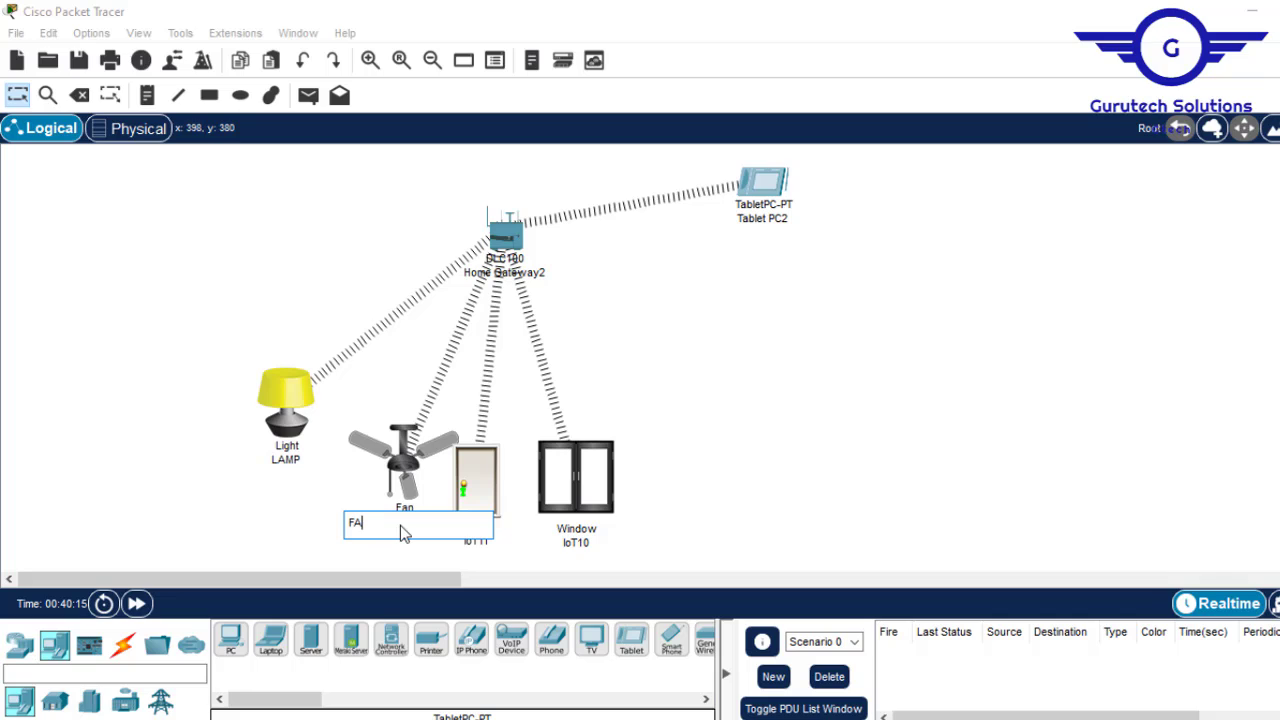
left_click(479, 542)
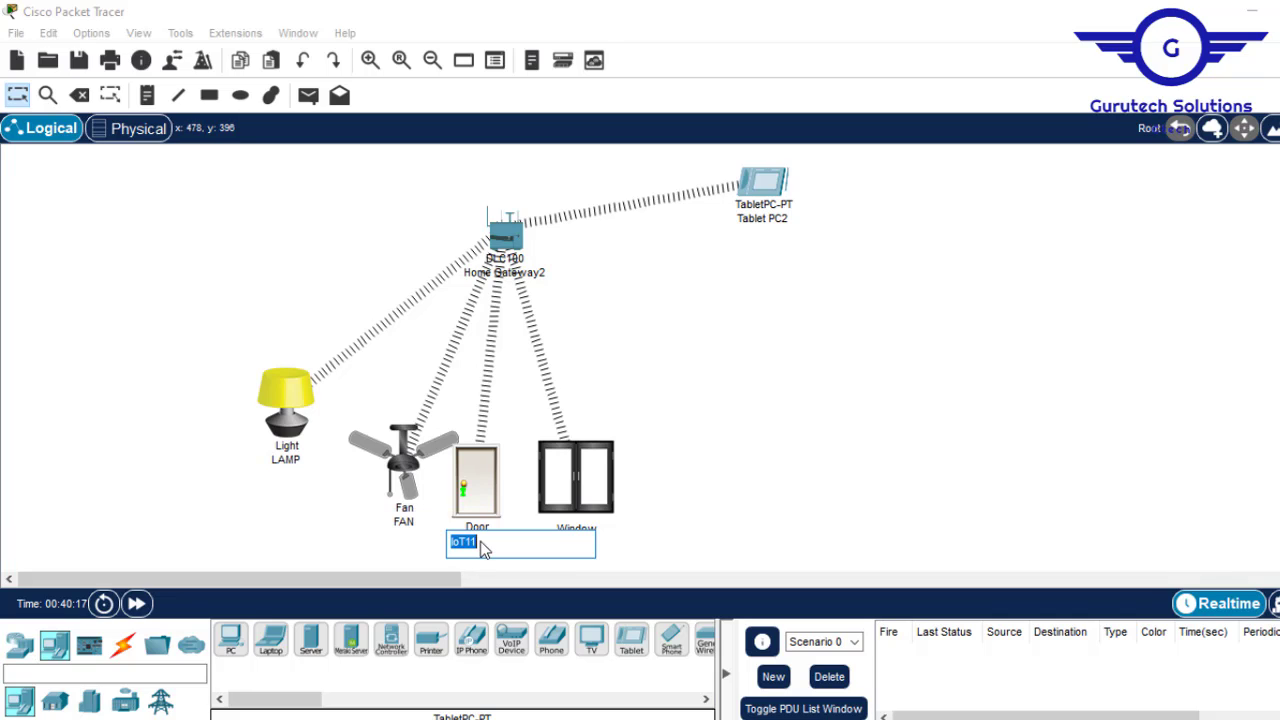
type("DOOR")
left_click(712, 495)
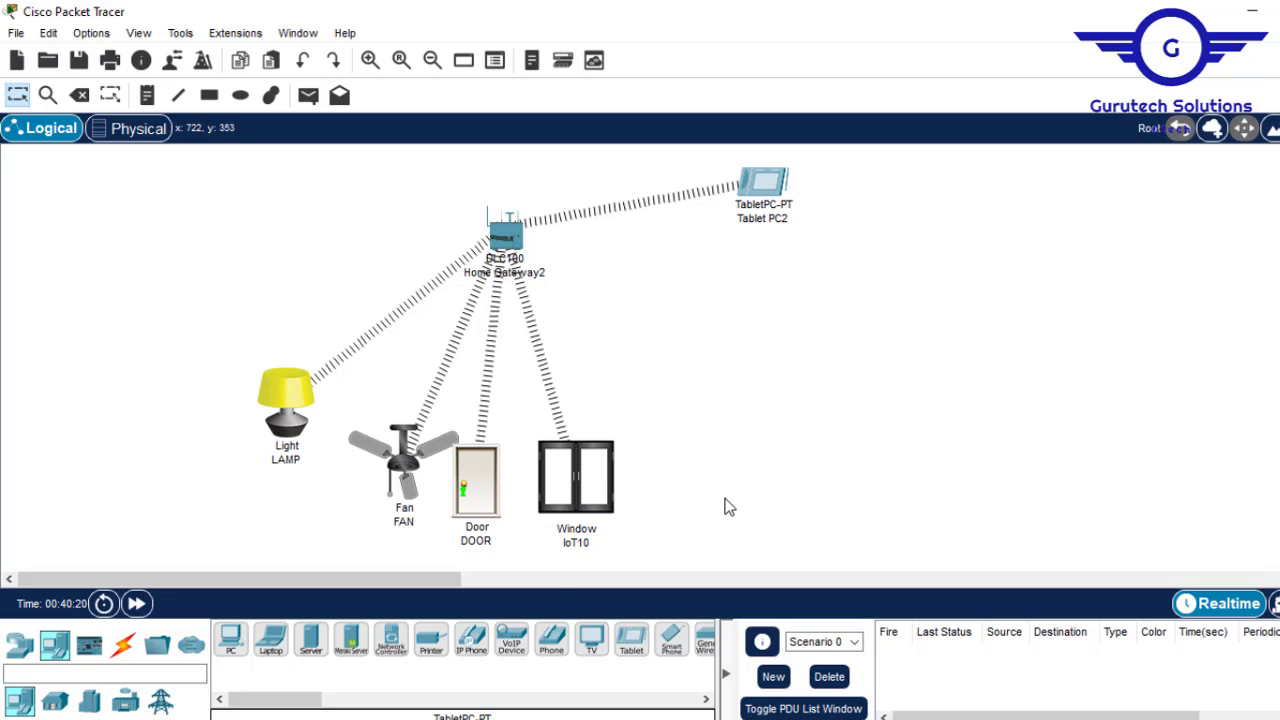
left_click(583, 545)
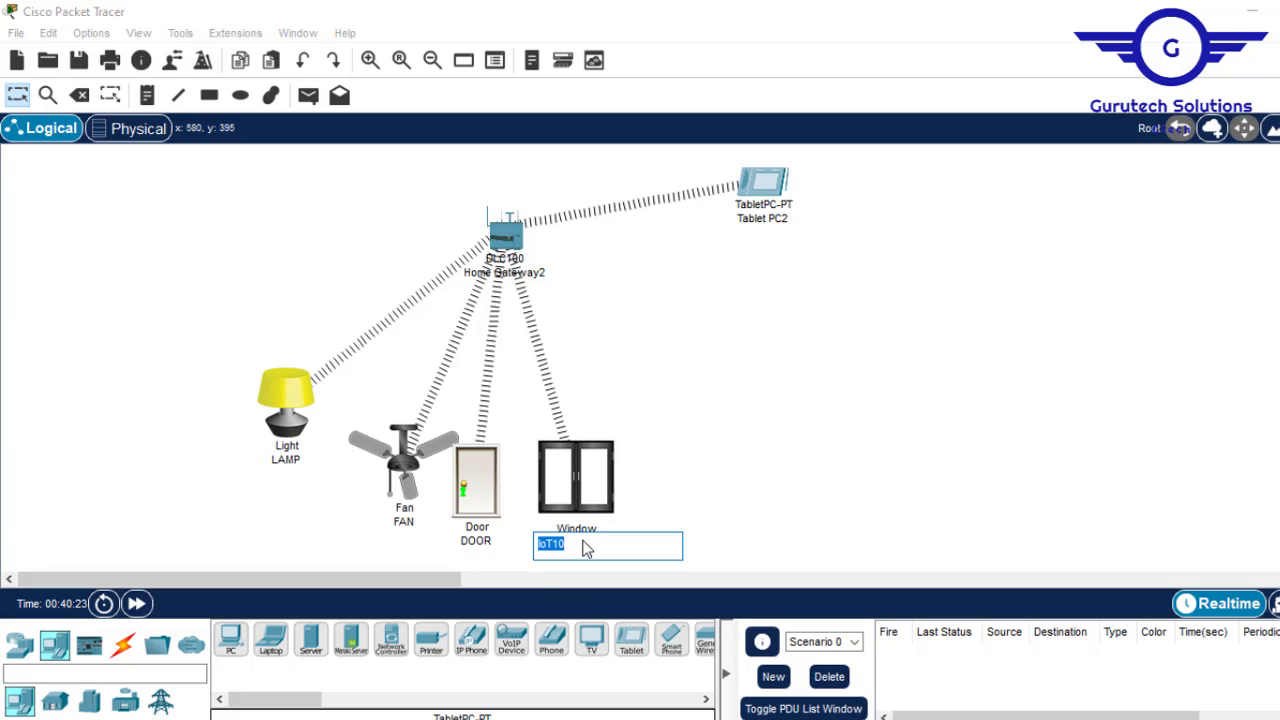
type("WINDOW")
left_click(880, 420)
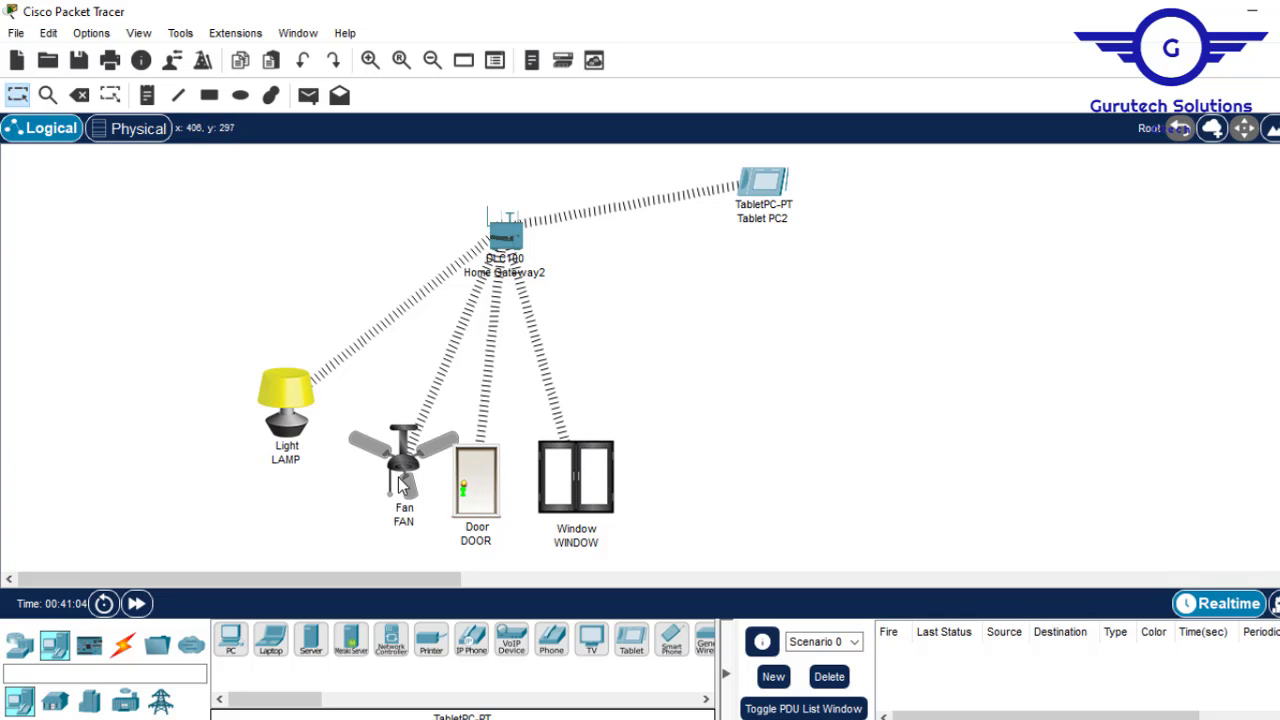
mouse_move(398, 489)
mouse_move(478, 485)
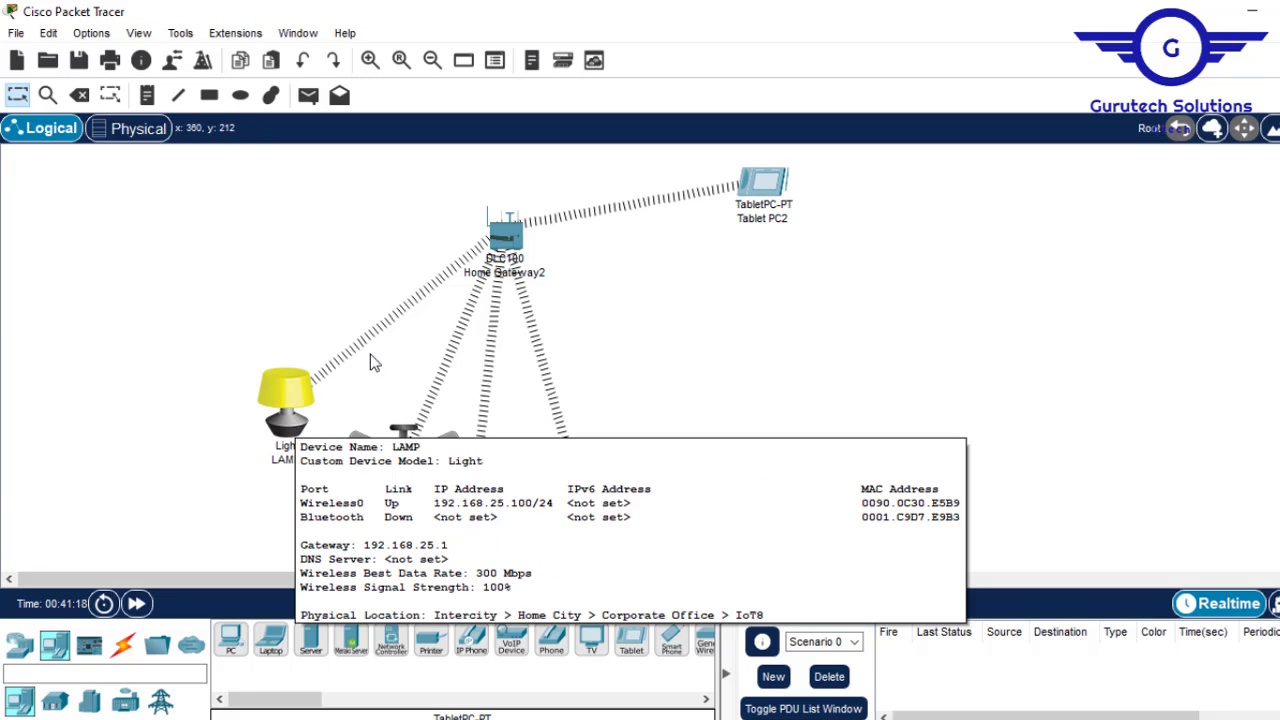
mouse_move(398, 440)
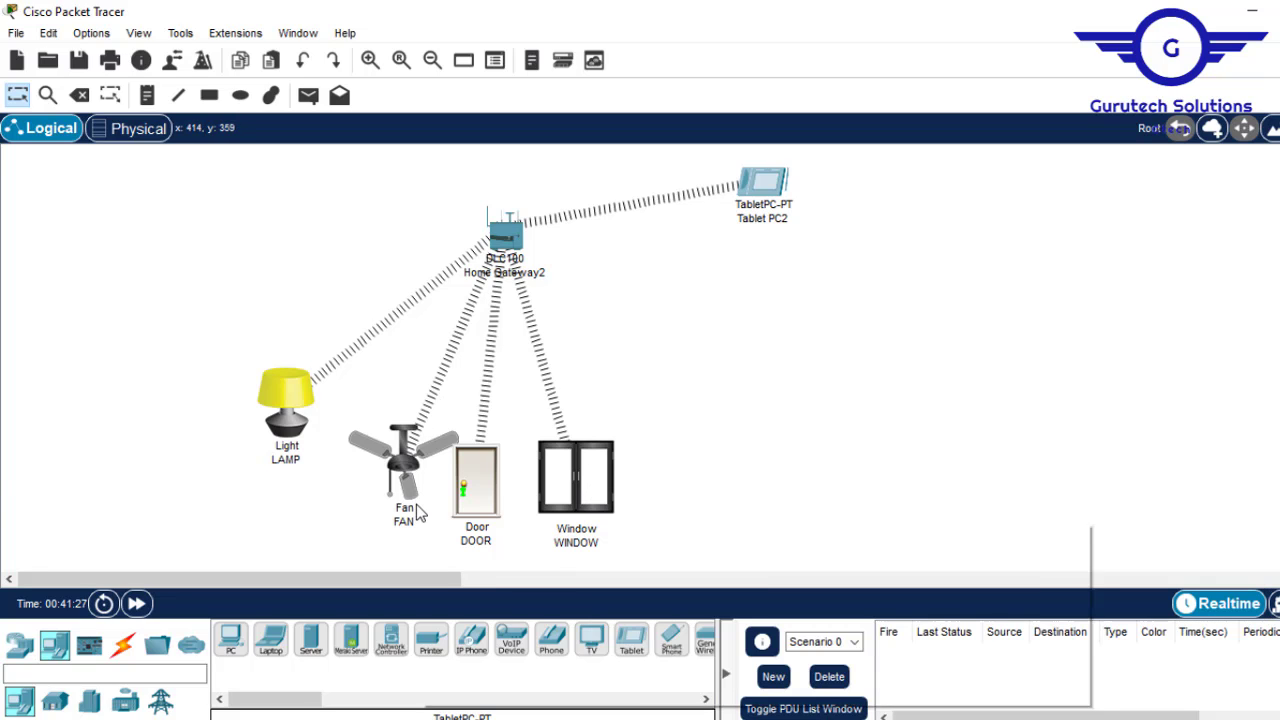
mouse_move(418, 512)
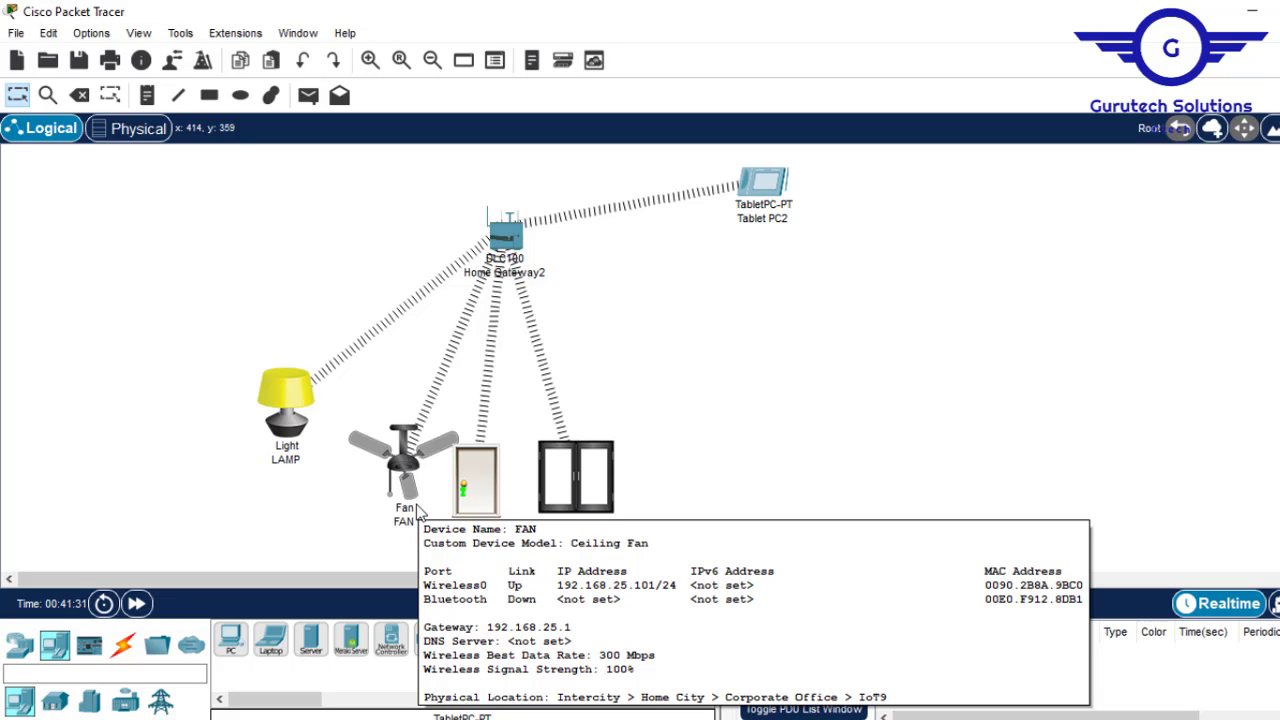
mouse_move(280, 405)
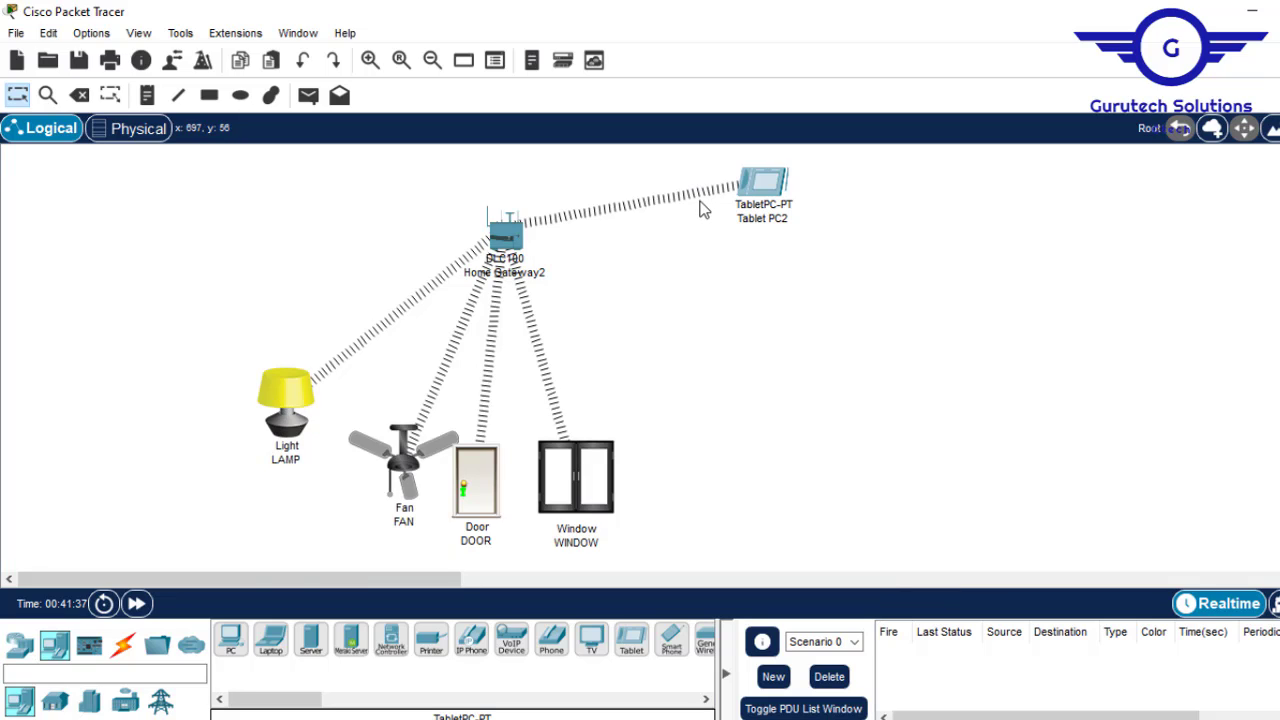
Launch the IoT Monitor app from Tablet PC2's Desktop tab.
left_click(766, 188)
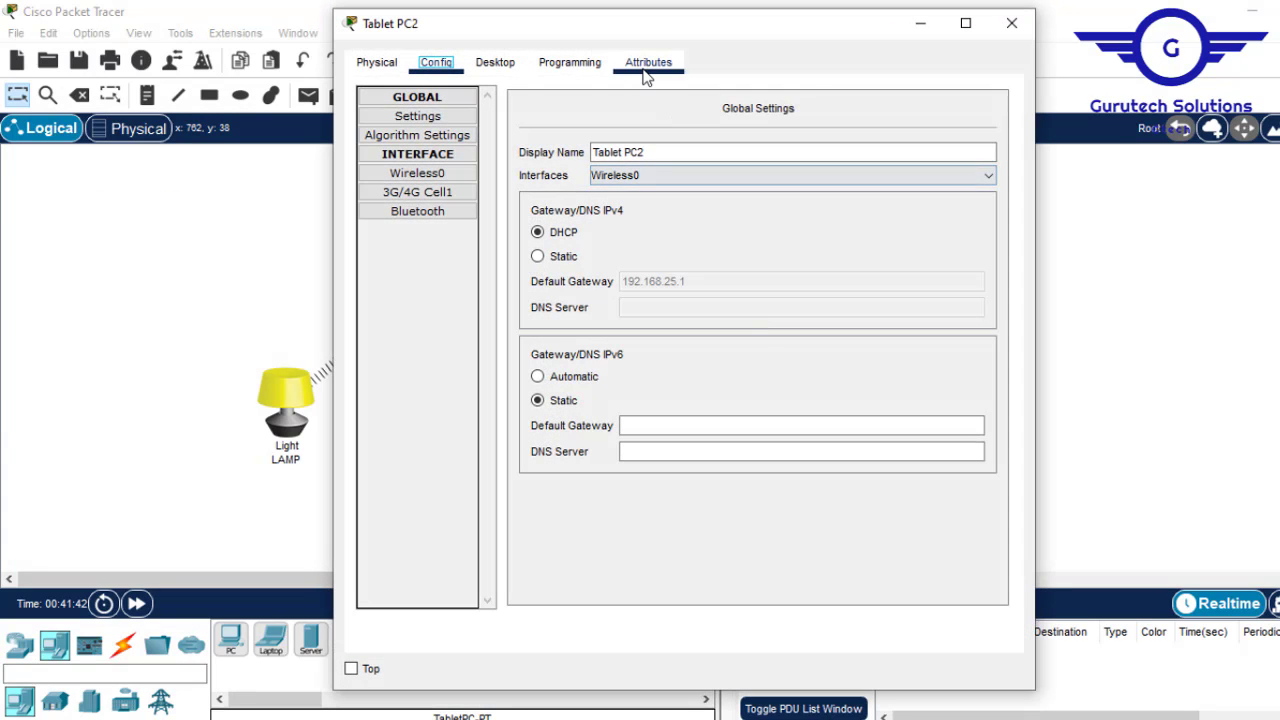
left_click(495, 62)
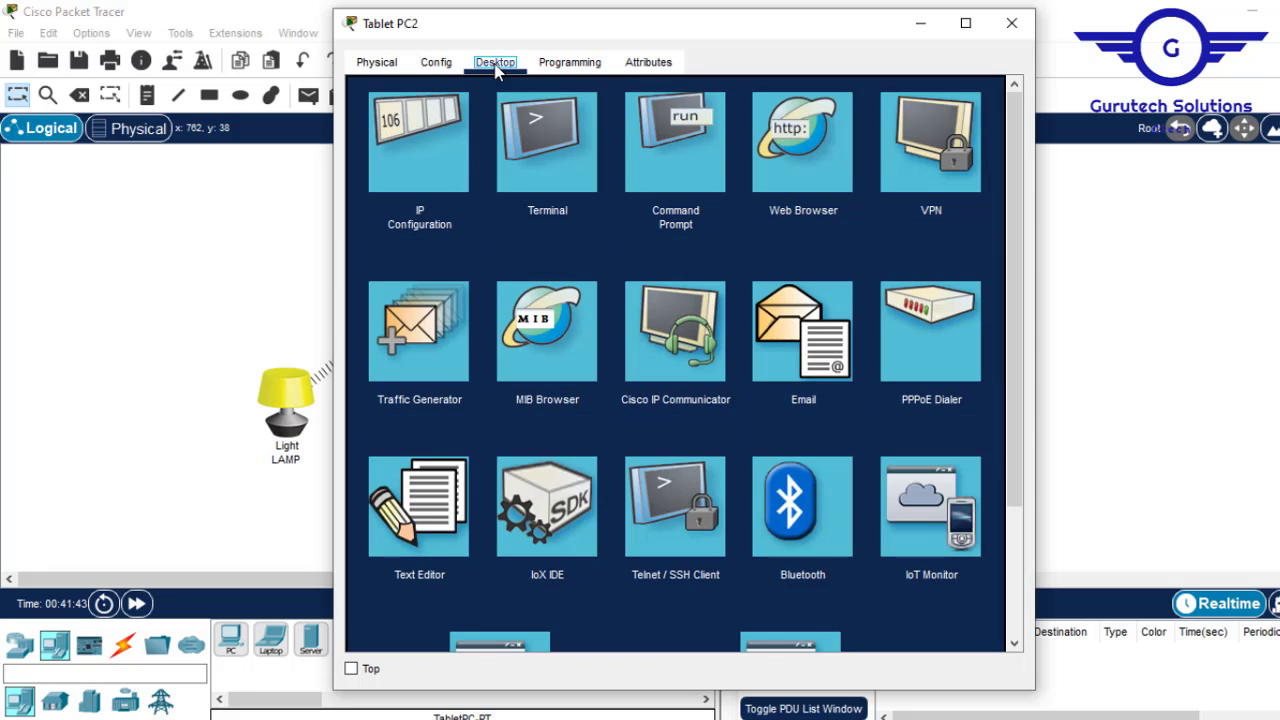
left_click(962, 528)
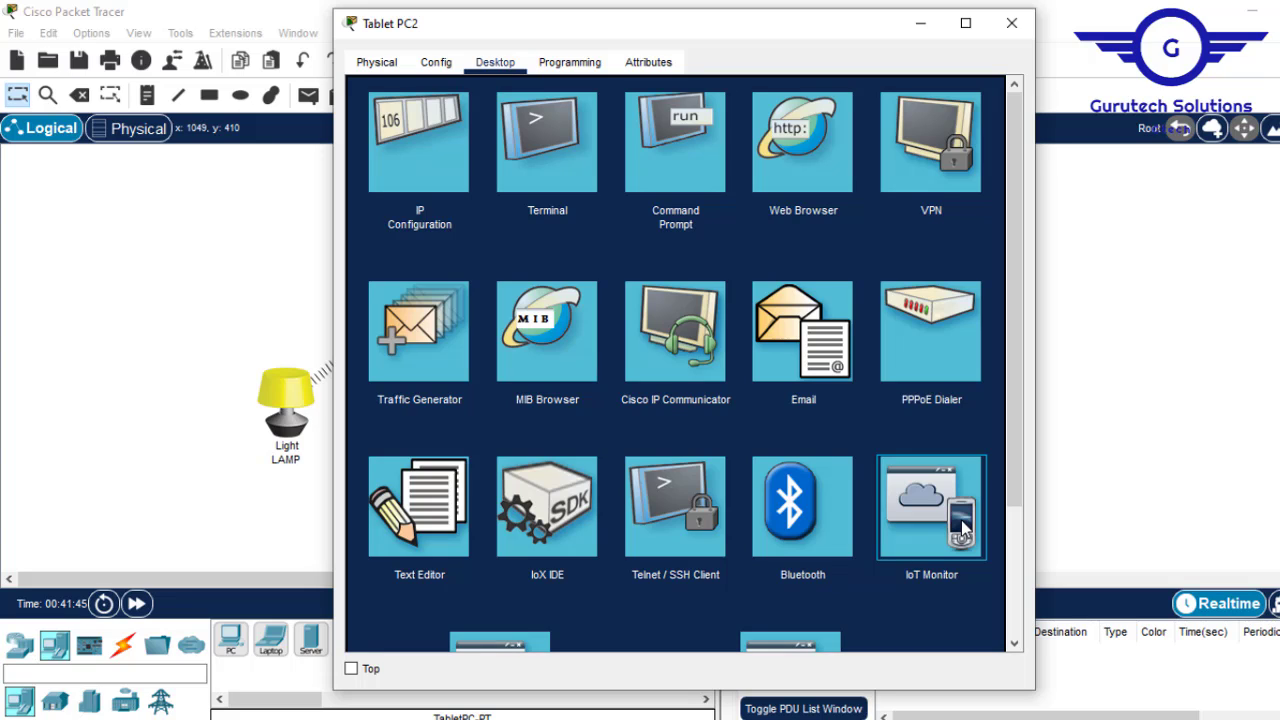
left_click(962, 528)
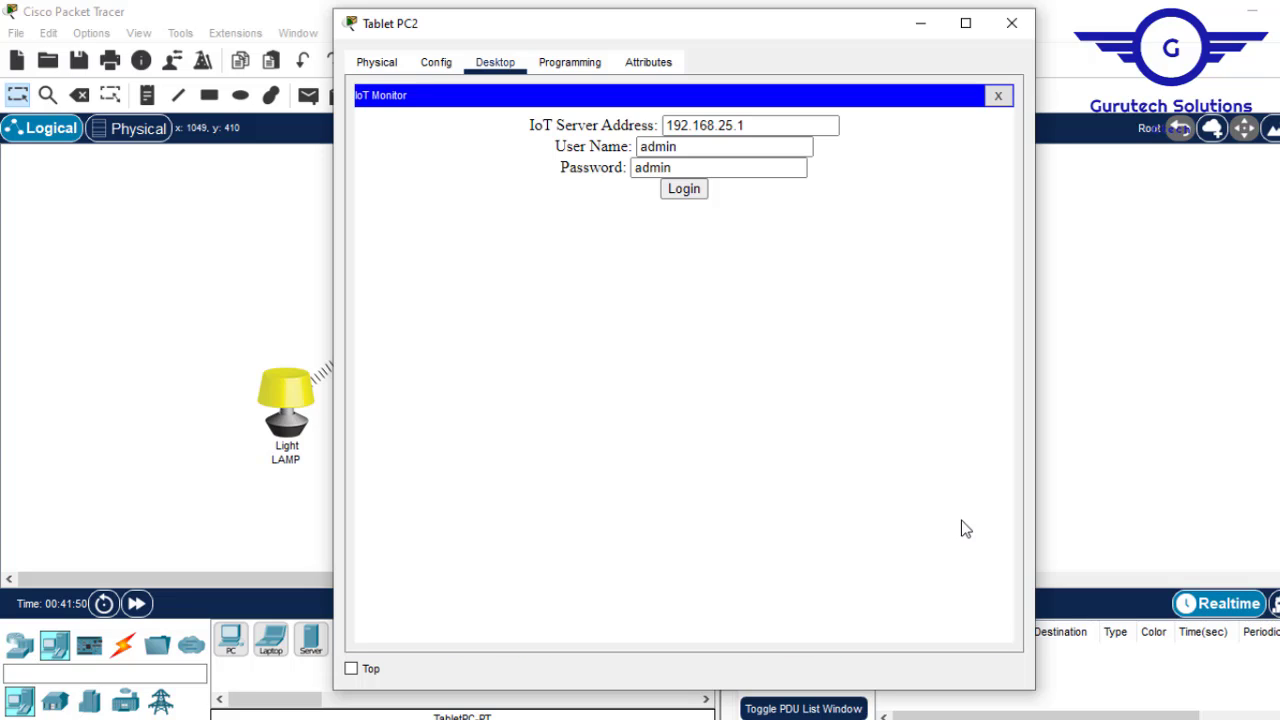
Log in to the IoT server and cycle LAMP through Dim, On, then Off.
left_click(684, 189)
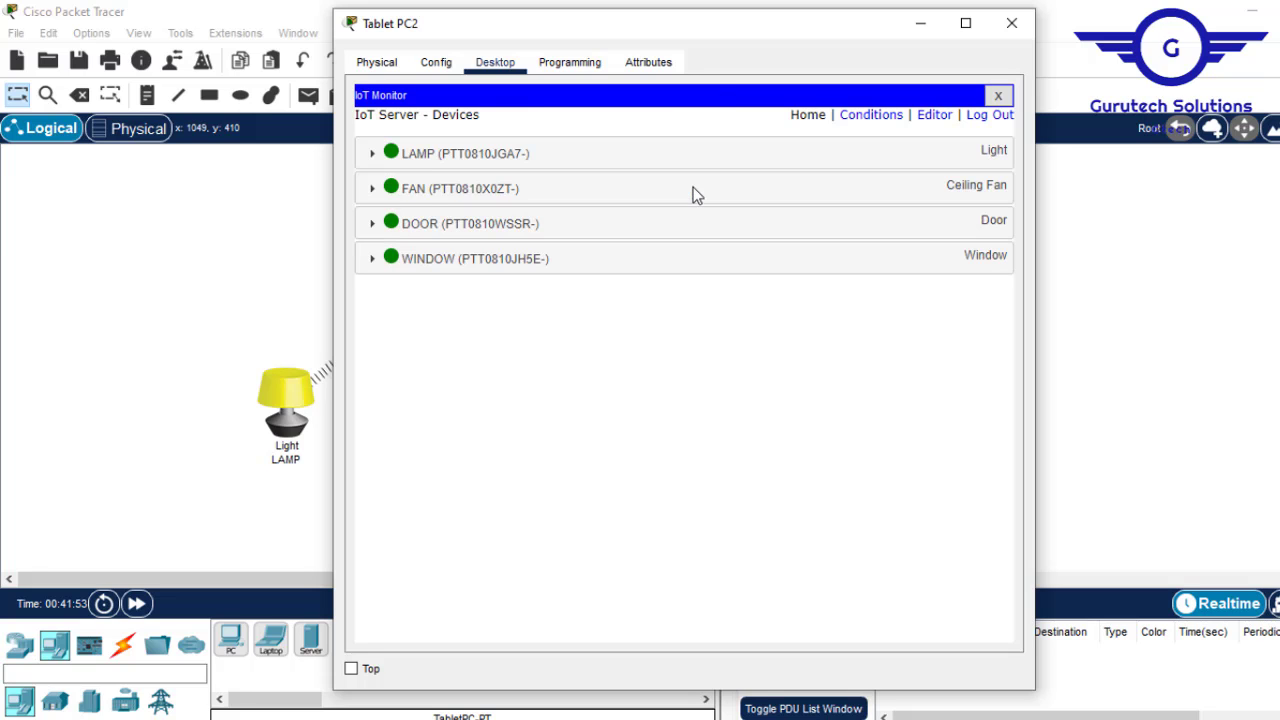
left_click_drag(738, 22, 1014, 42)
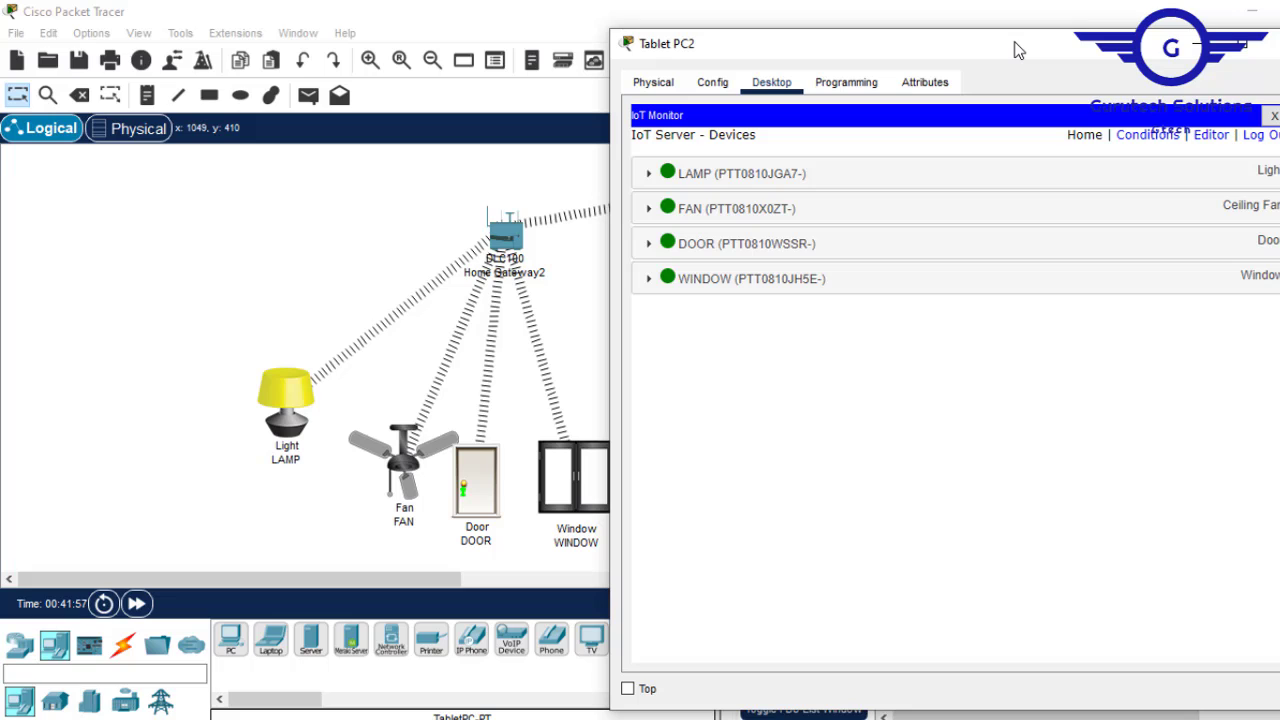
left_click(648, 176)
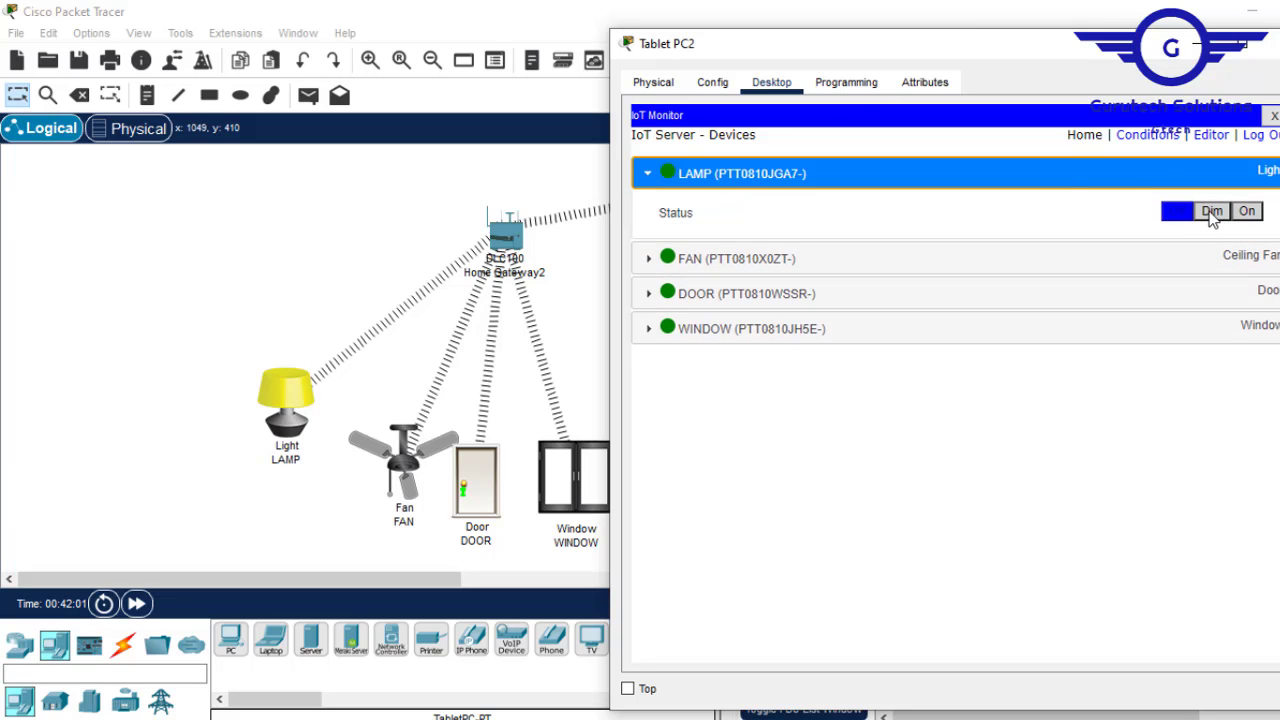
left_click(1211, 212)
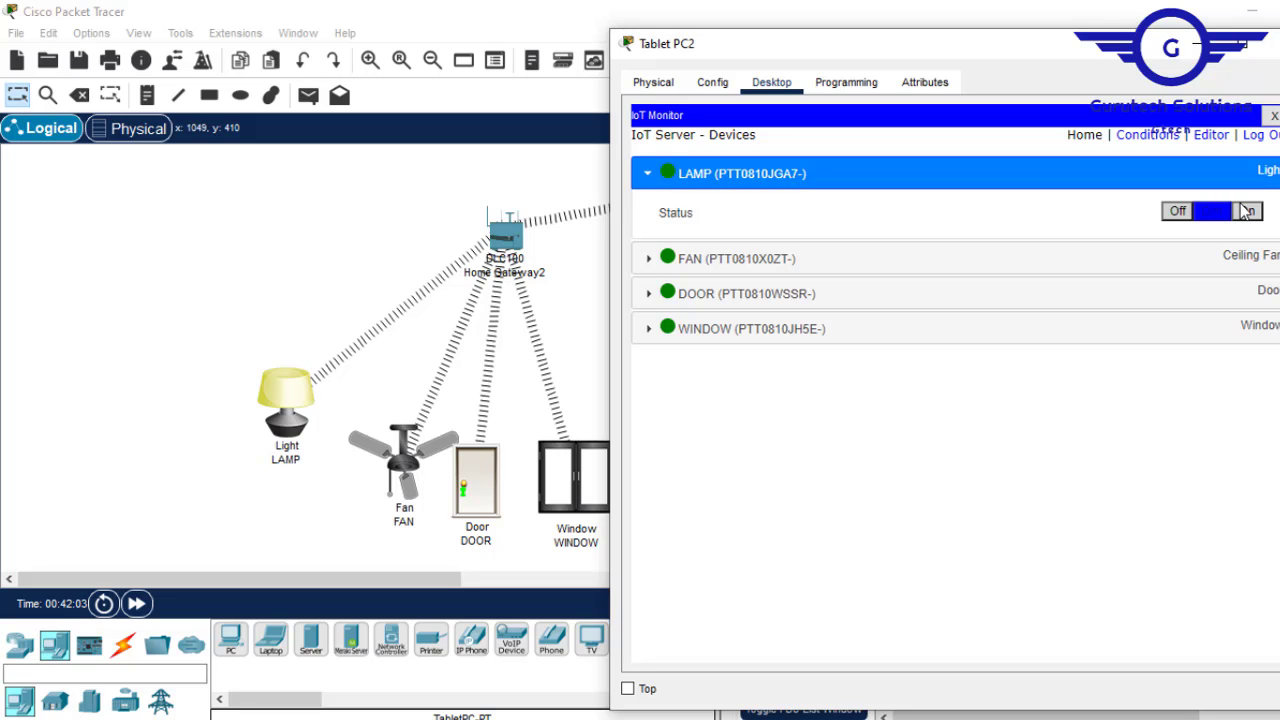
left_click(1247, 212)
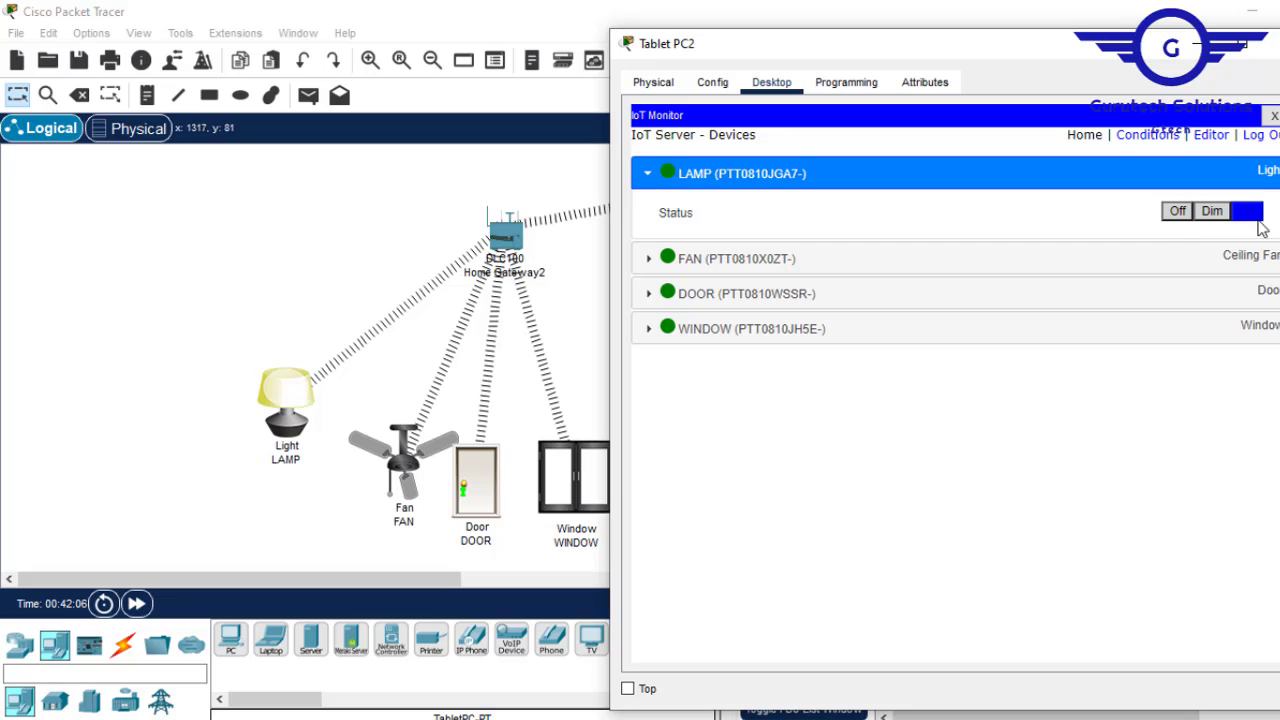
left_click(1176, 212)
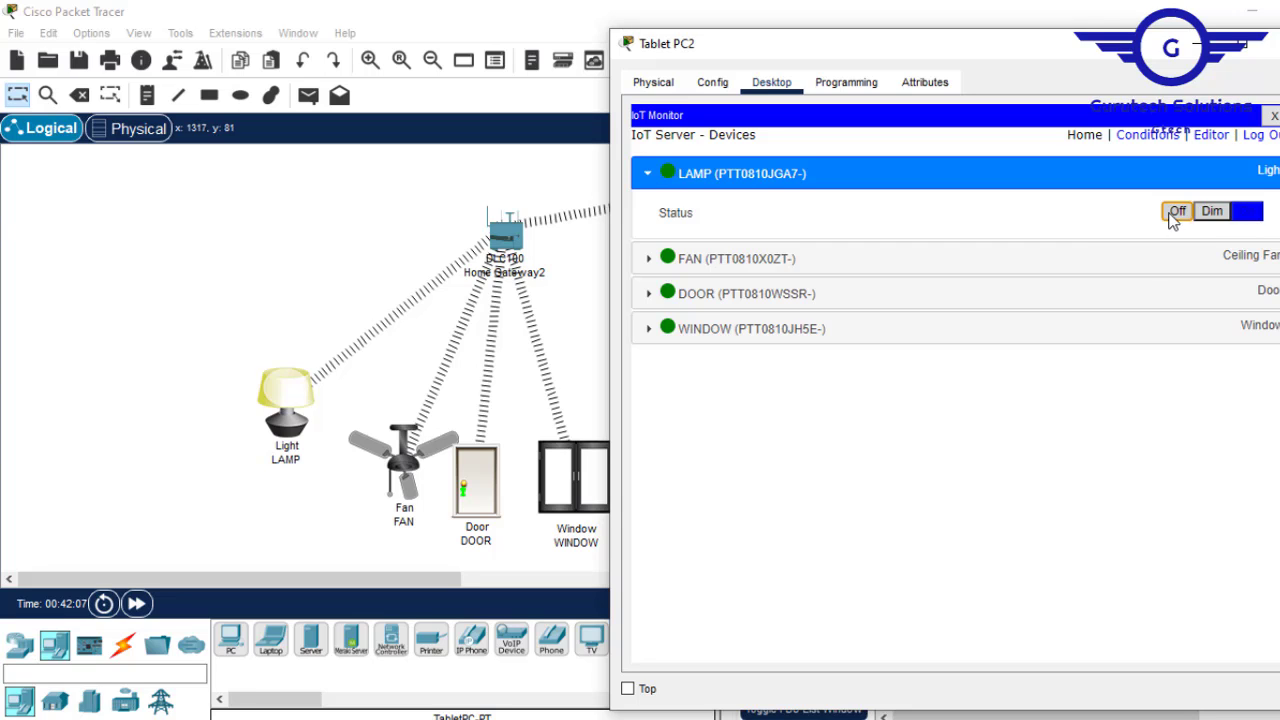
Run FAN at Low then High, lock DOOR, and open WINDOW.
left_click(657, 264)
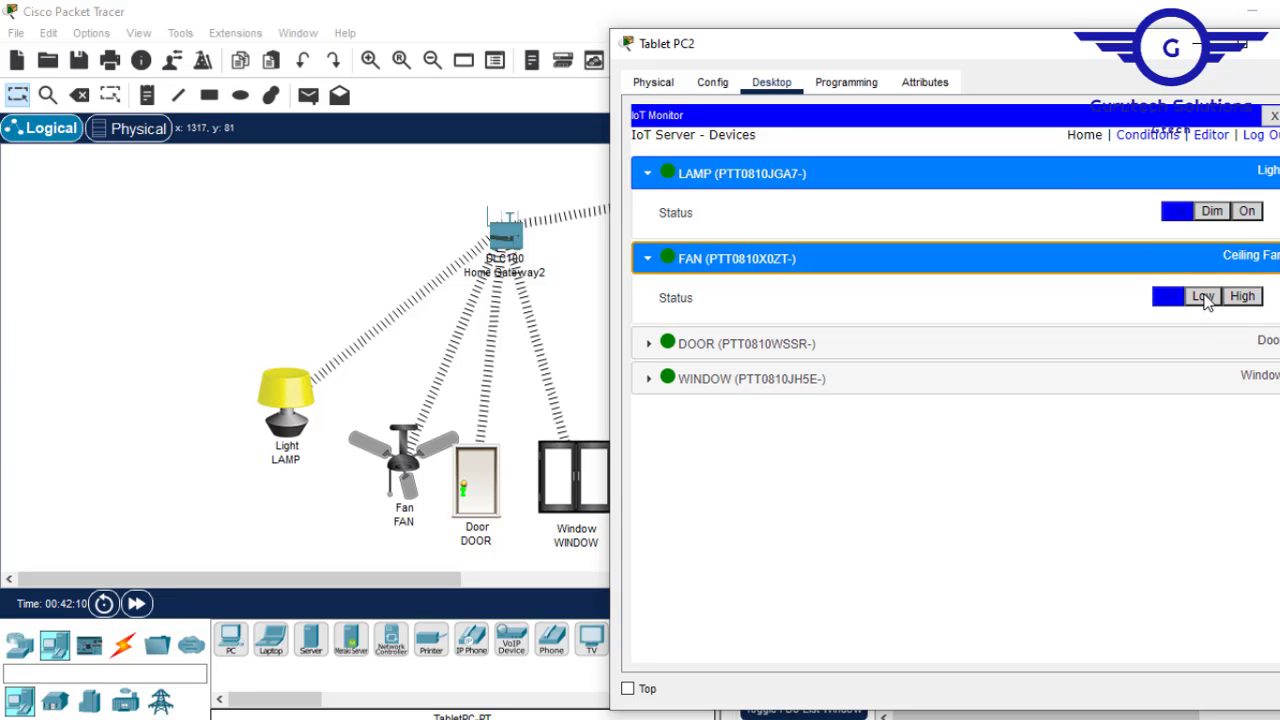
left_click(1203, 297)
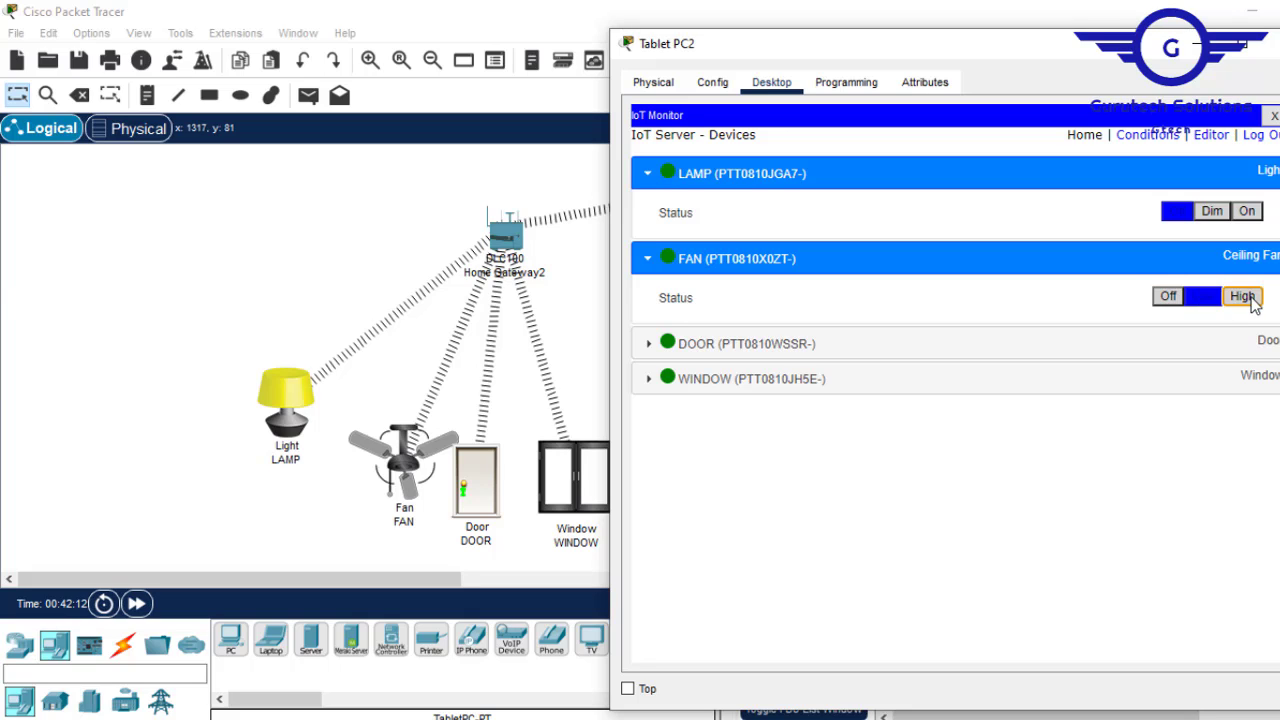
left_click(1243, 297)
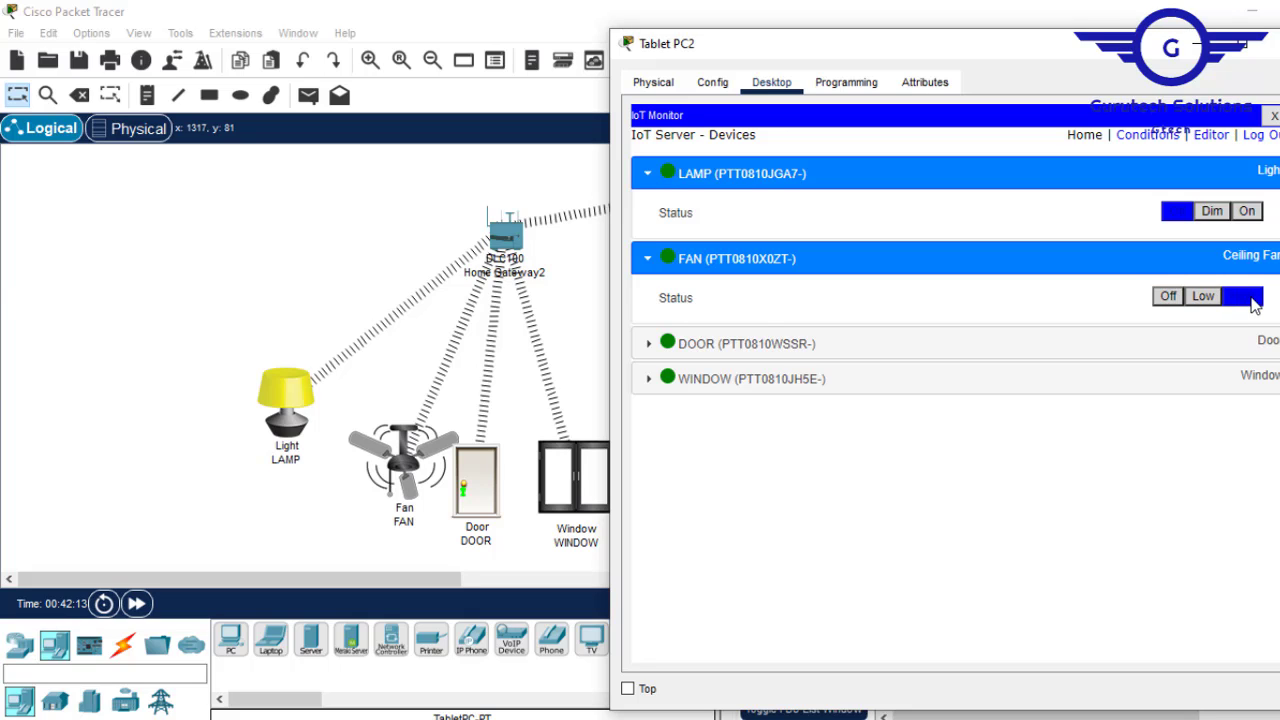
left_click(657, 350)
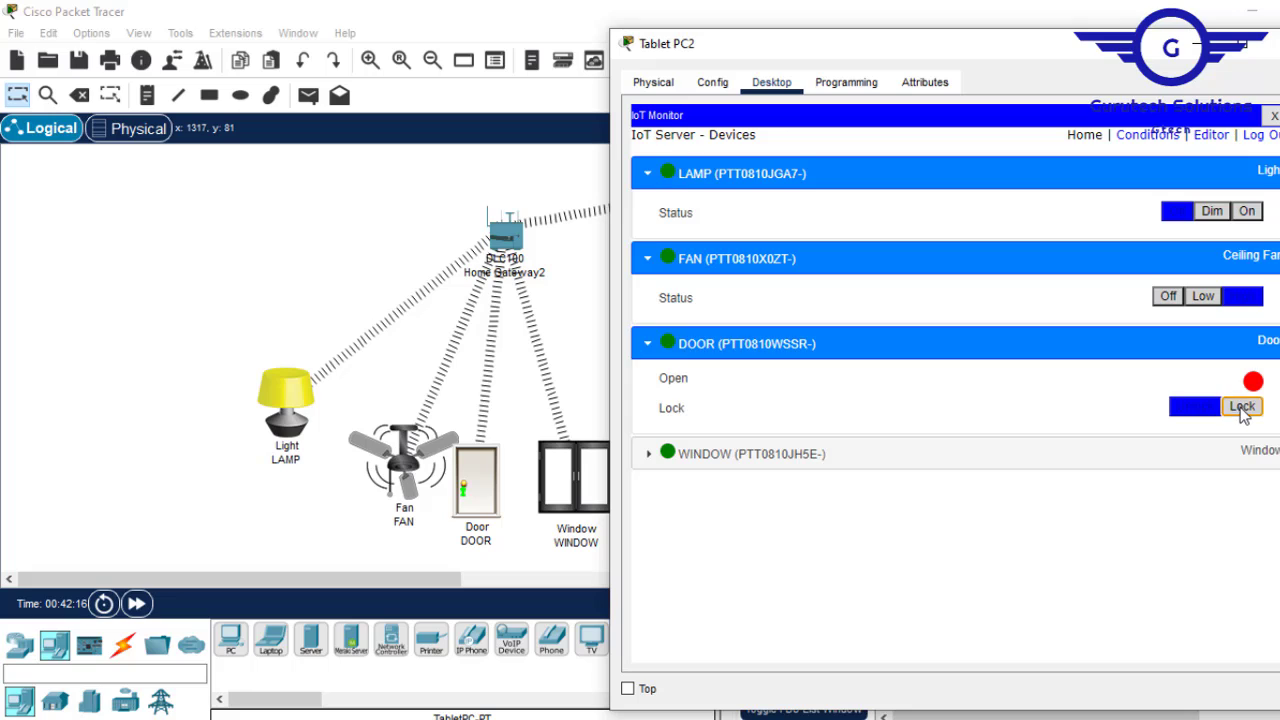
left_click(1242, 408)
left_click(650, 459)
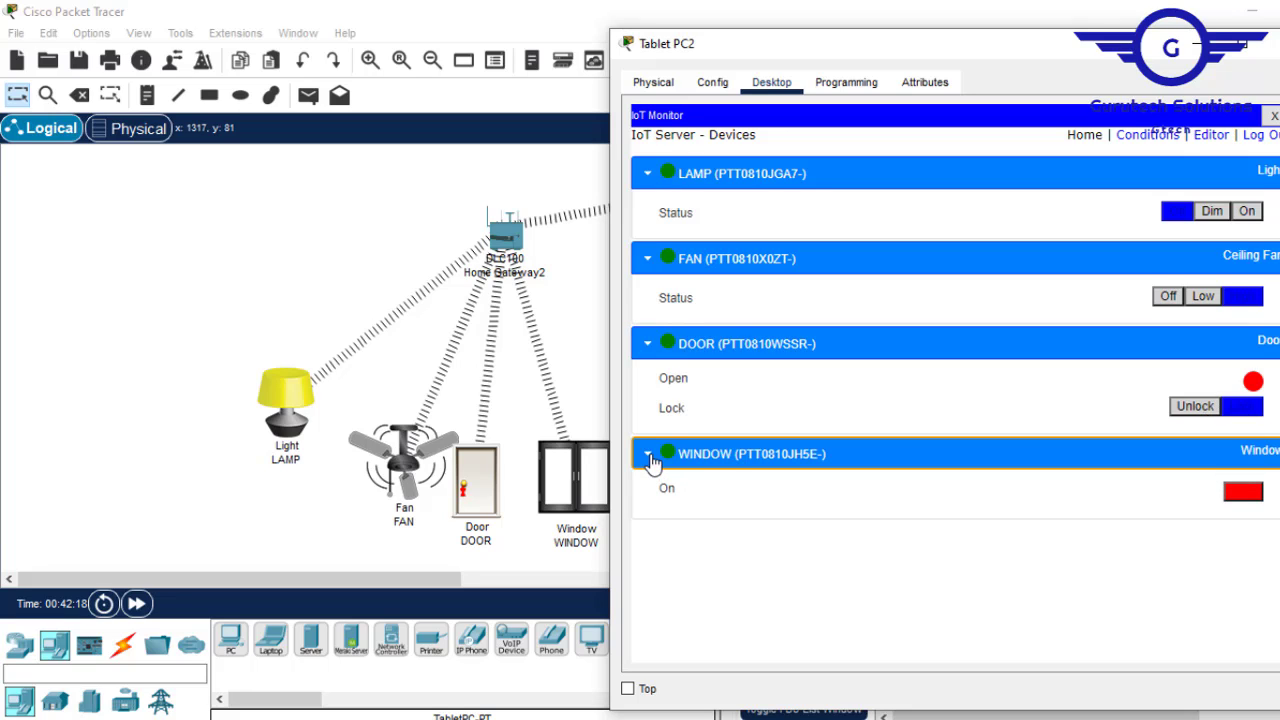
left_click(1240, 493)
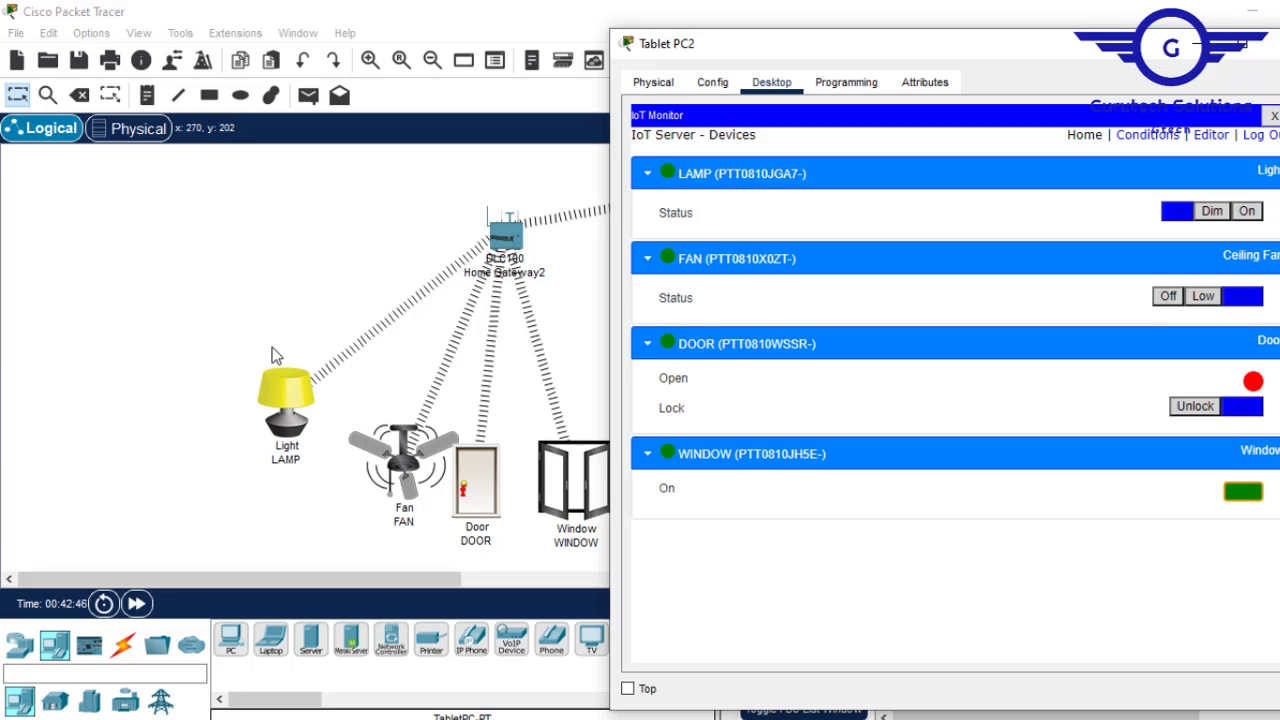
Create a new rule named DAYTIME with a condition on DOOR's Lock state.
left_click(1148, 135)
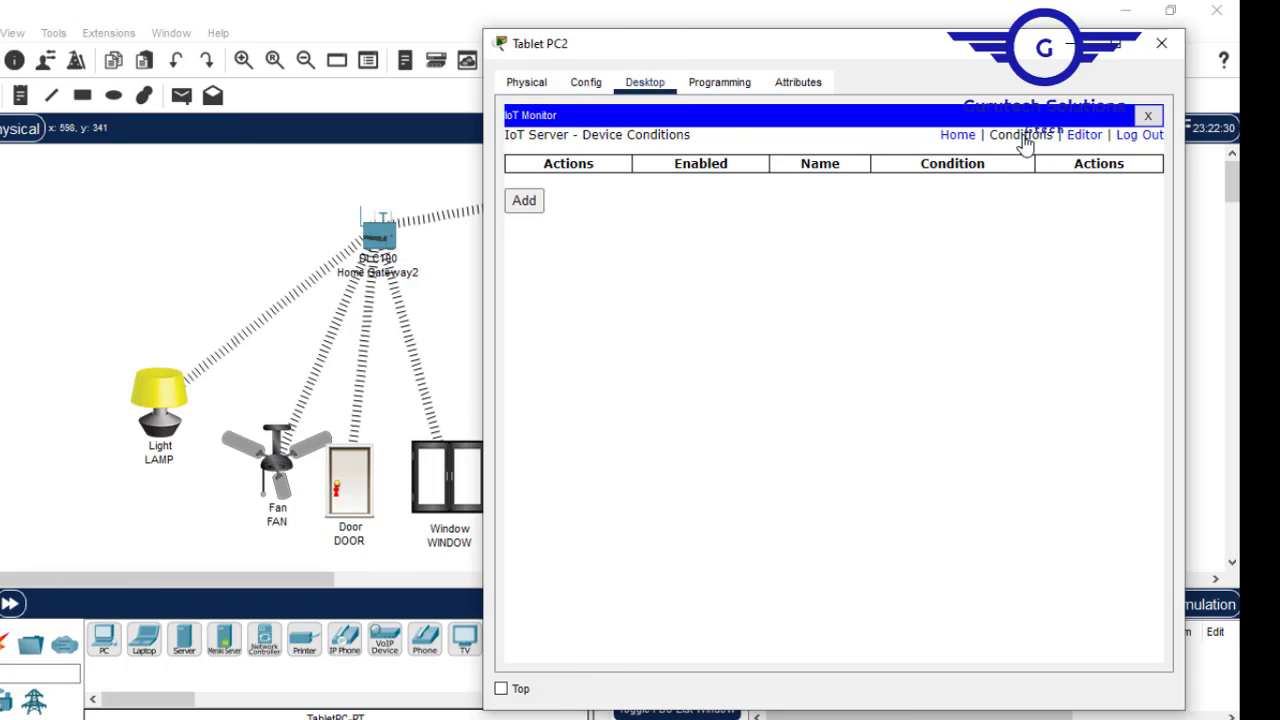
left_click(526, 203)
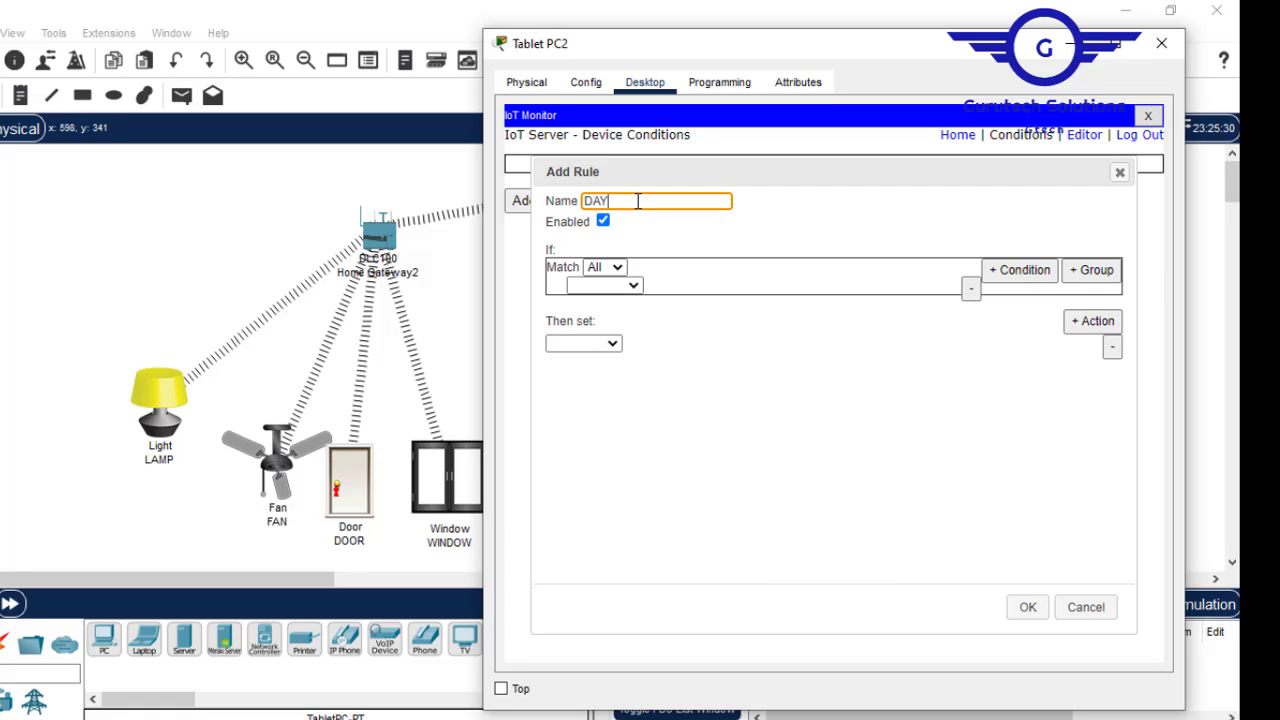
type("DAYTIME")
left_click(633, 286)
left_click(598, 333)
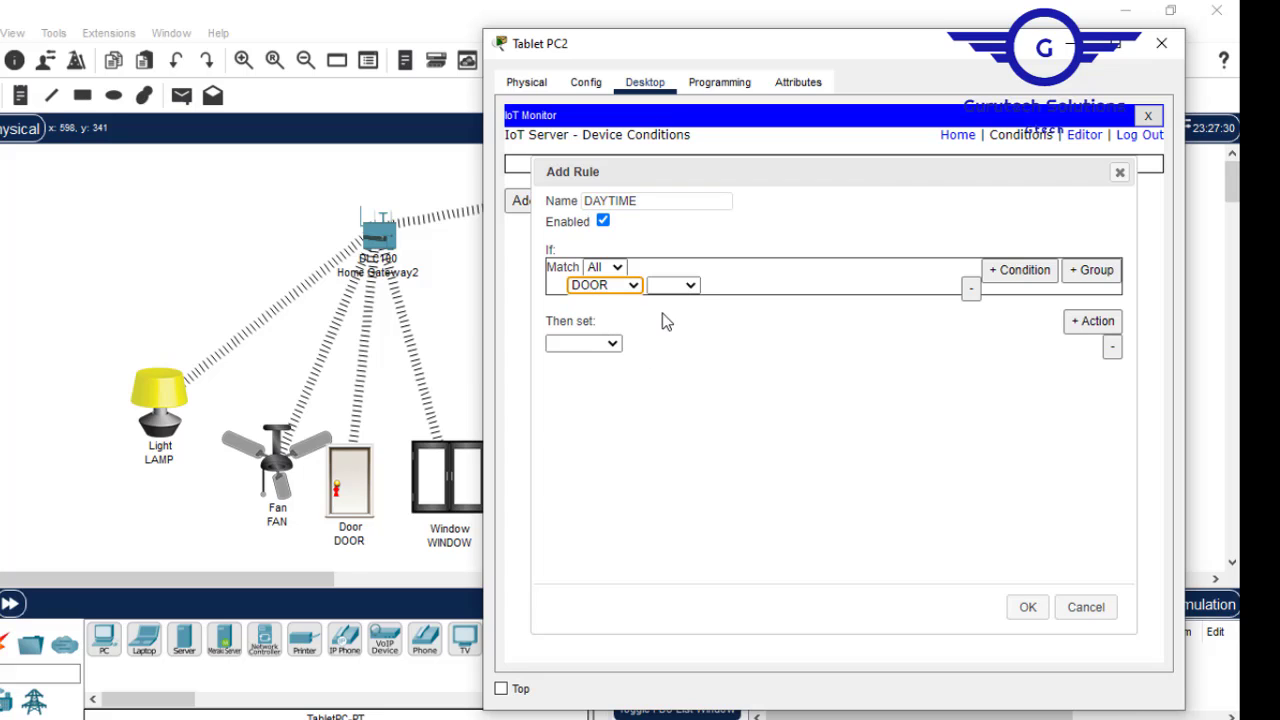
left_click(689, 286)
left_click(680, 327)
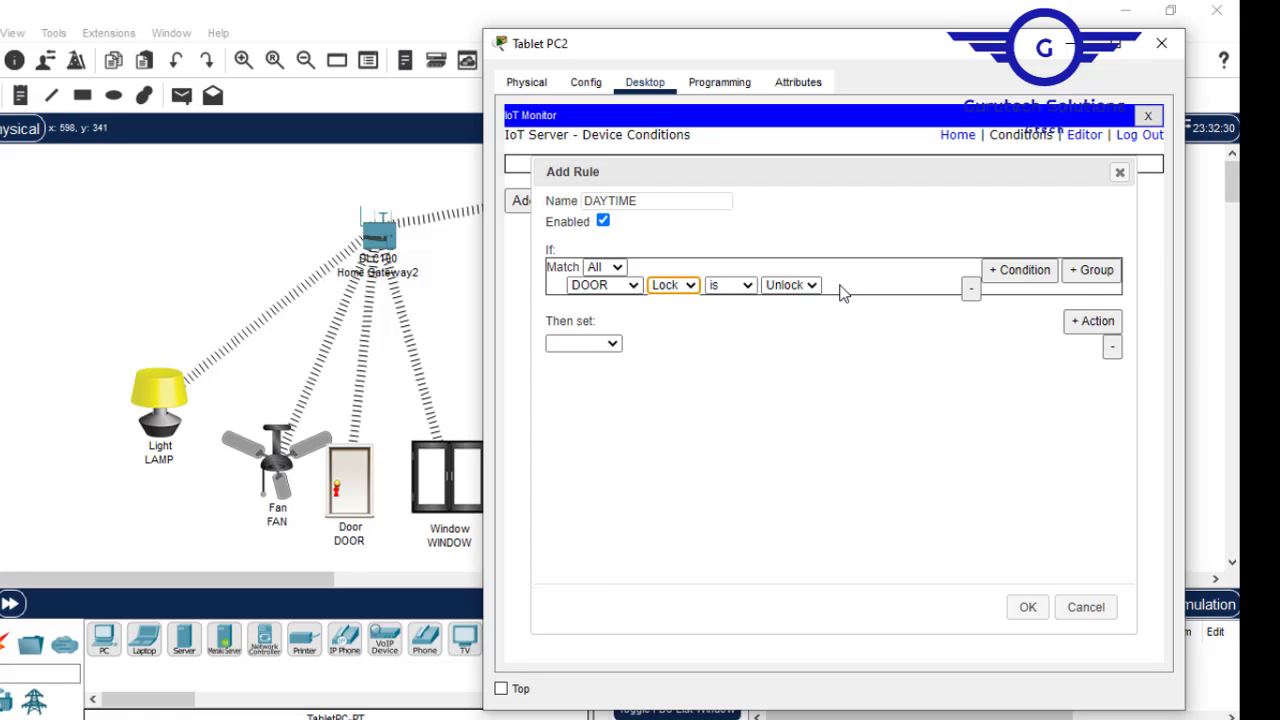
Add rule actions setting WINDOW On to true and FAN Status to High.
left_click(596, 345)
left_click(582, 405)
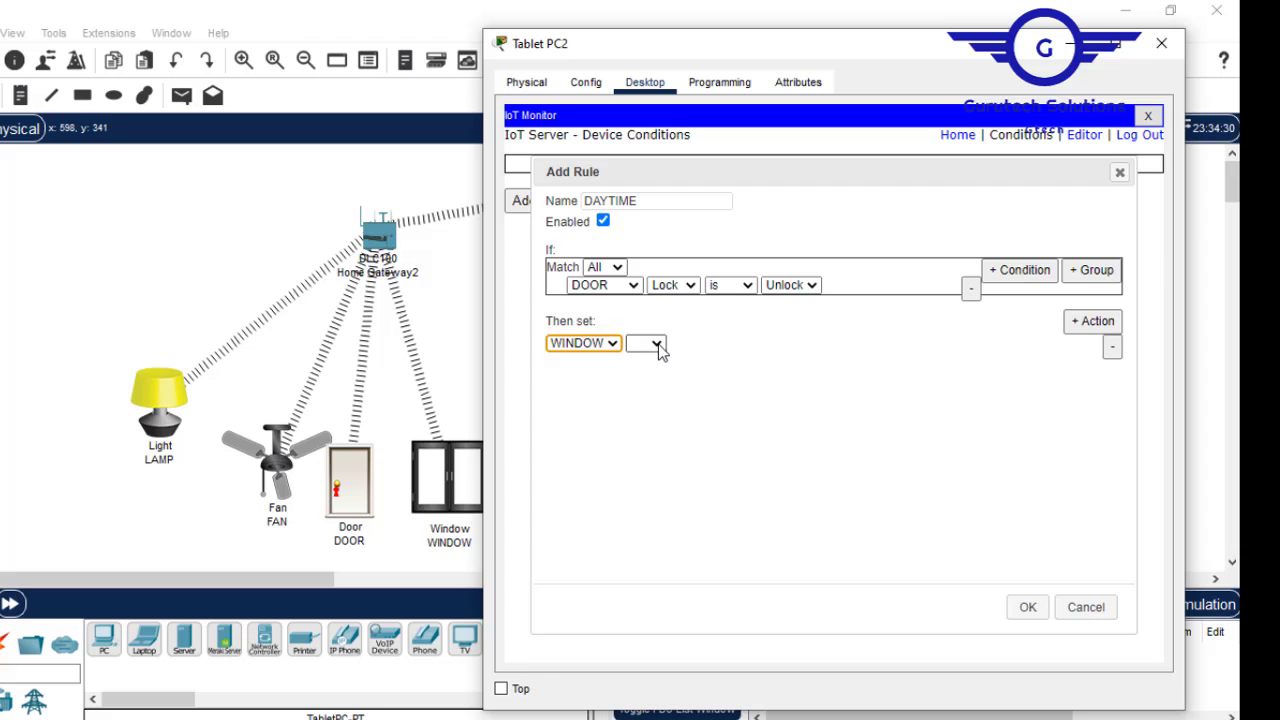
left_click(657, 345)
left_click(650, 361)
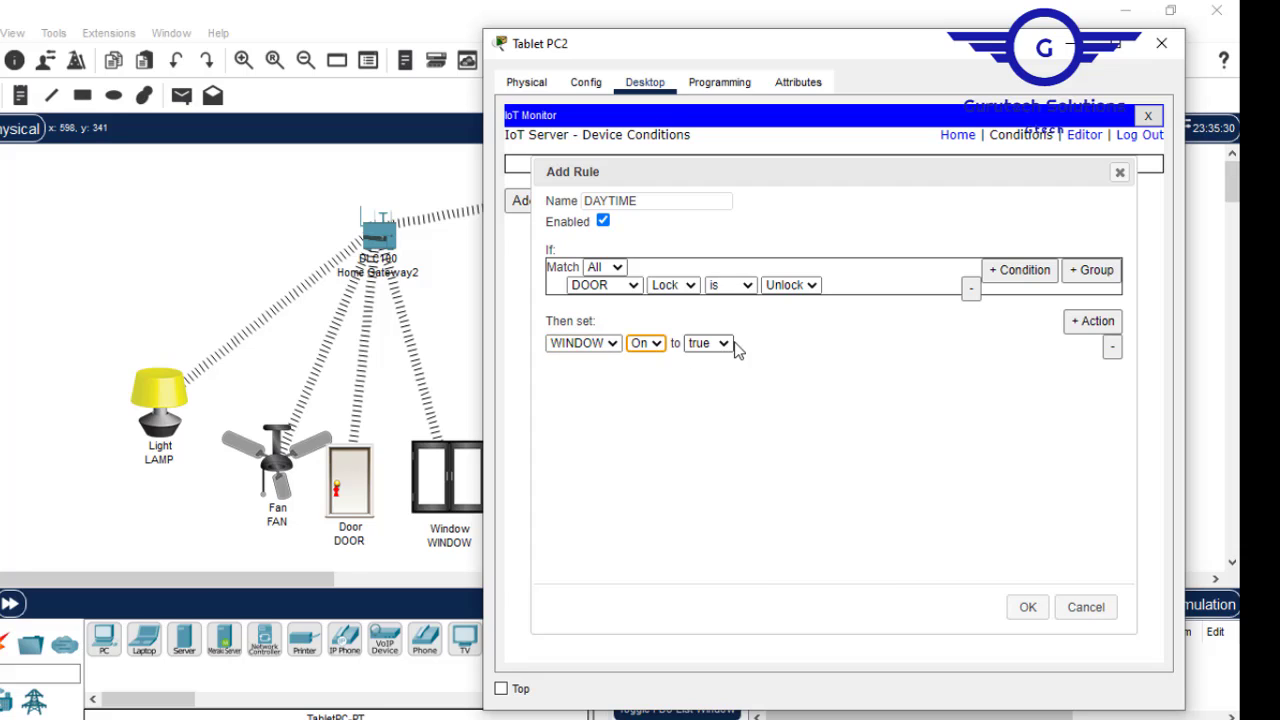
left_click(1094, 321)
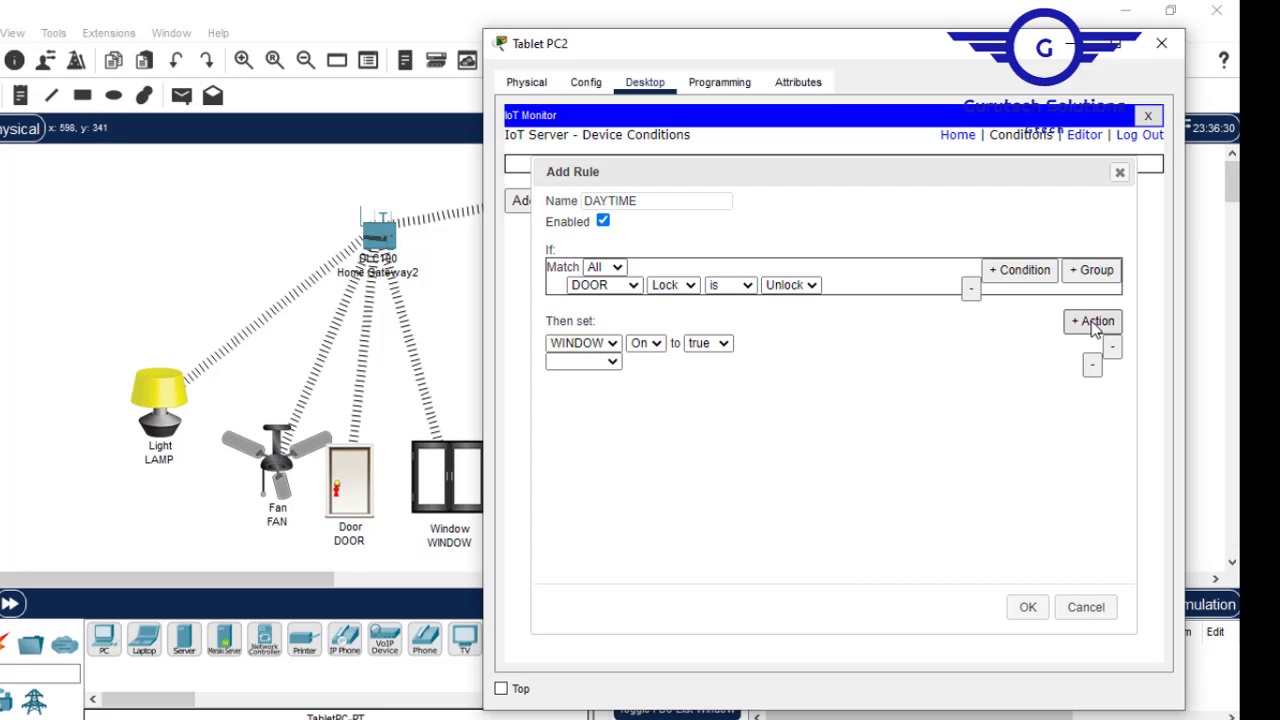
left_click(609, 366)
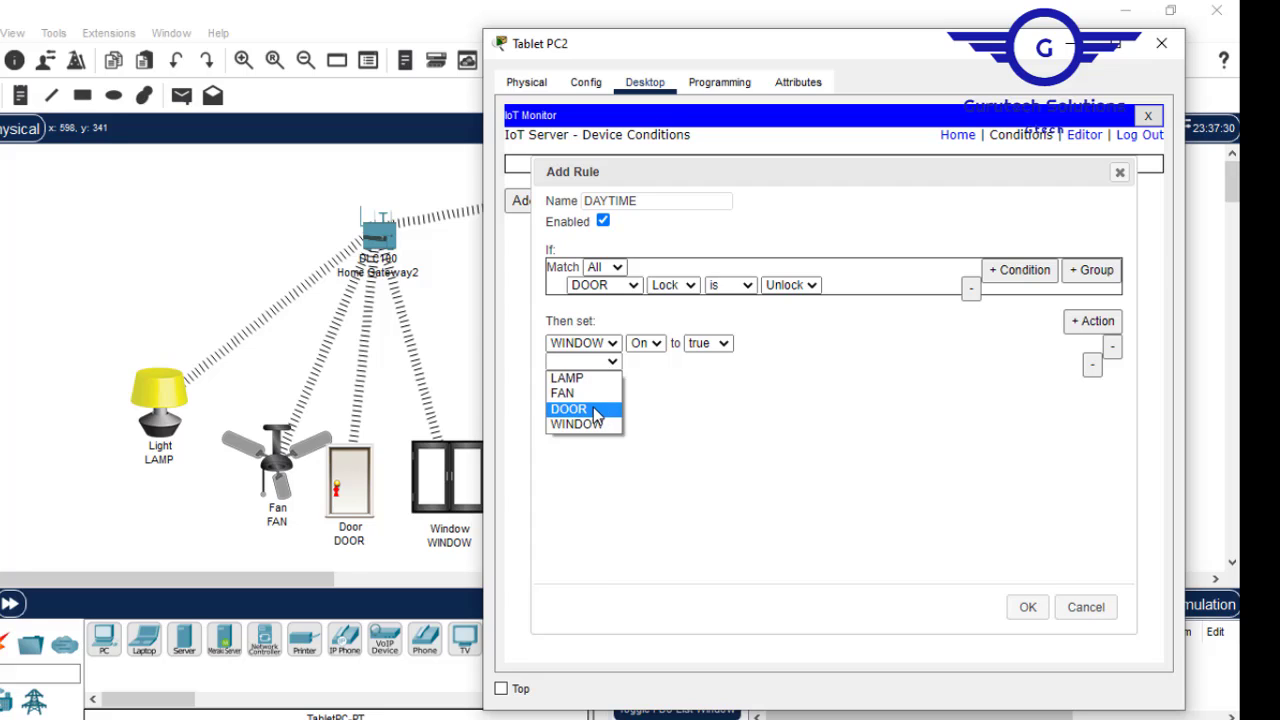
left_click(589, 397)
left_click(660, 362)
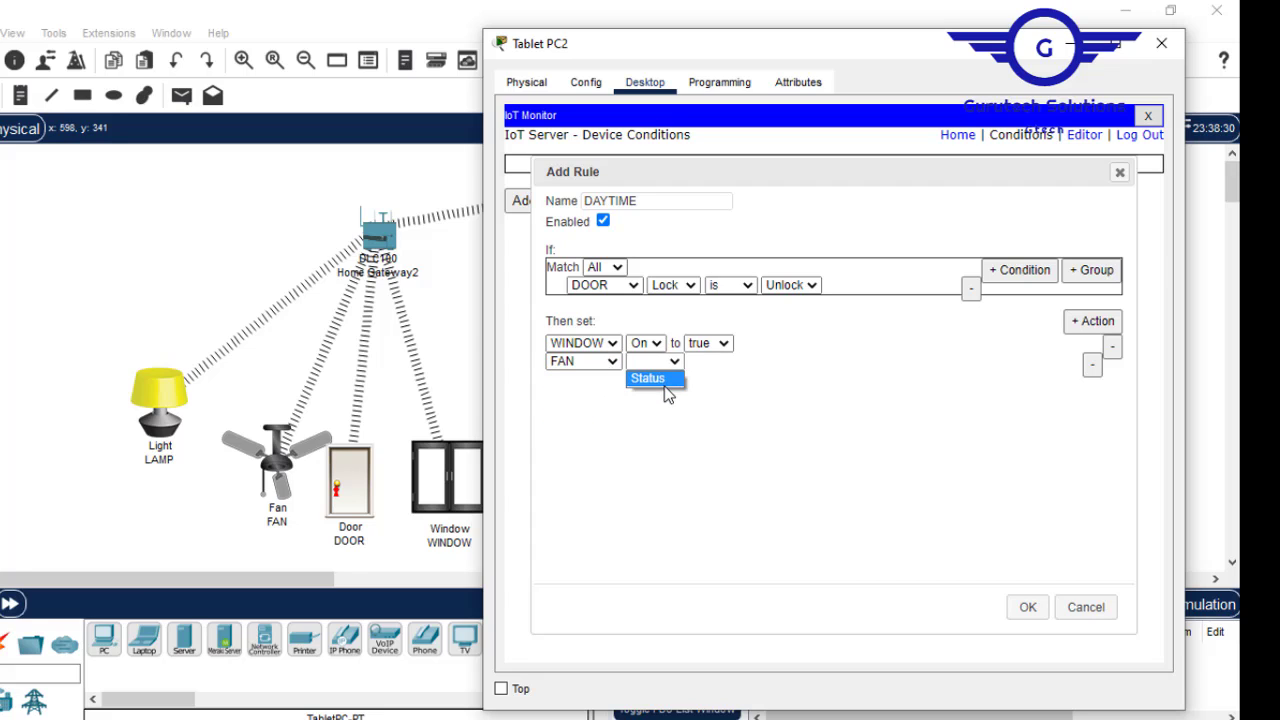
left_click(656, 381)
left_click(741, 364)
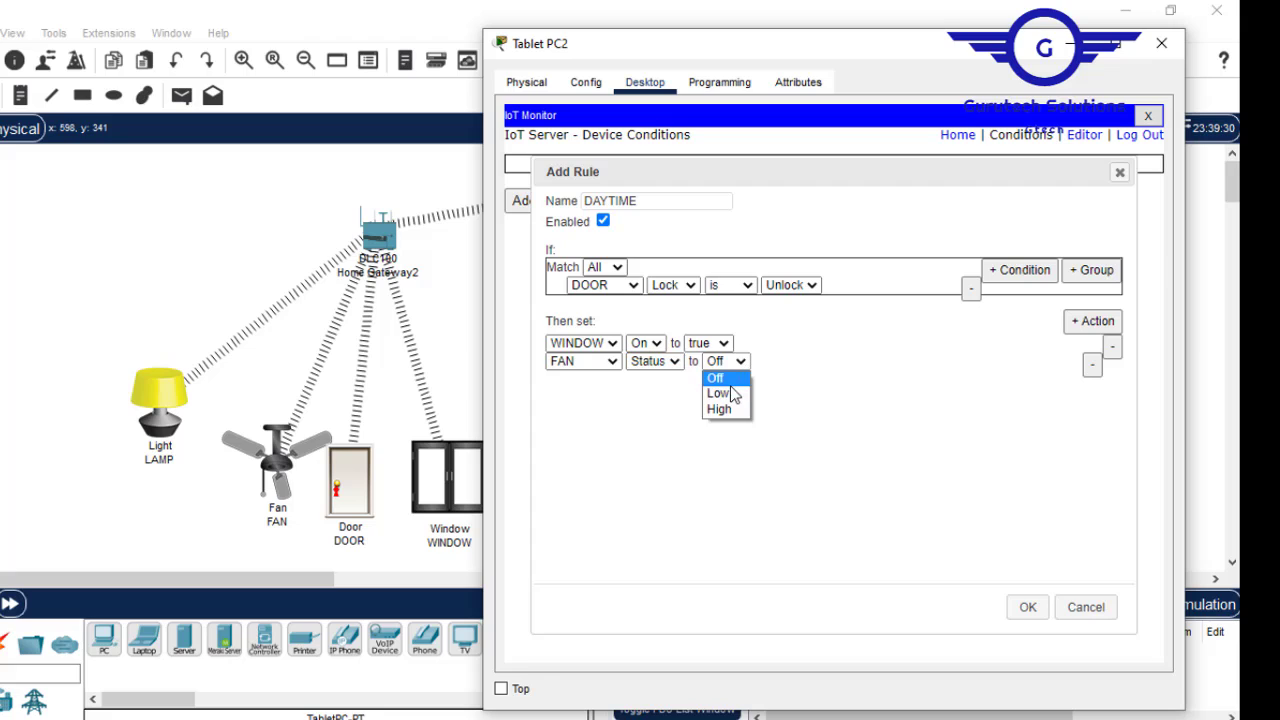
left_click(720, 409)
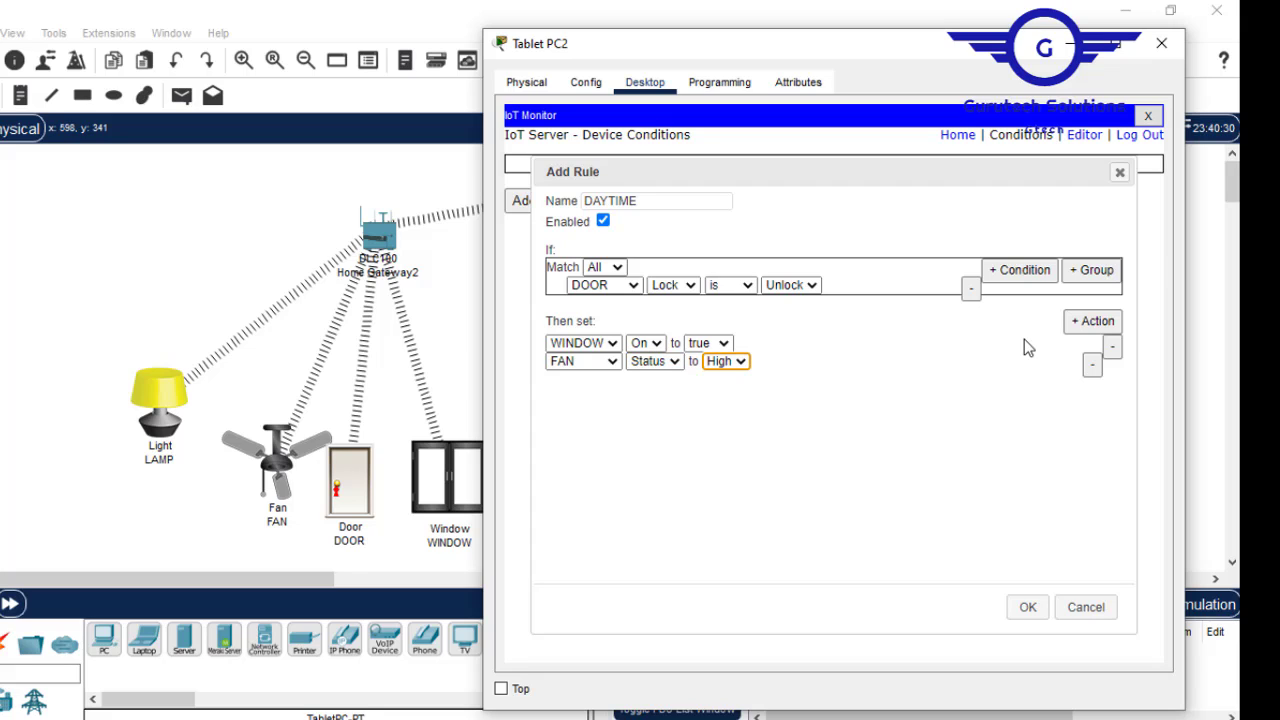
Add a third action setting LAMP Status to Off, then save the rule.
left_click(1090, 322)
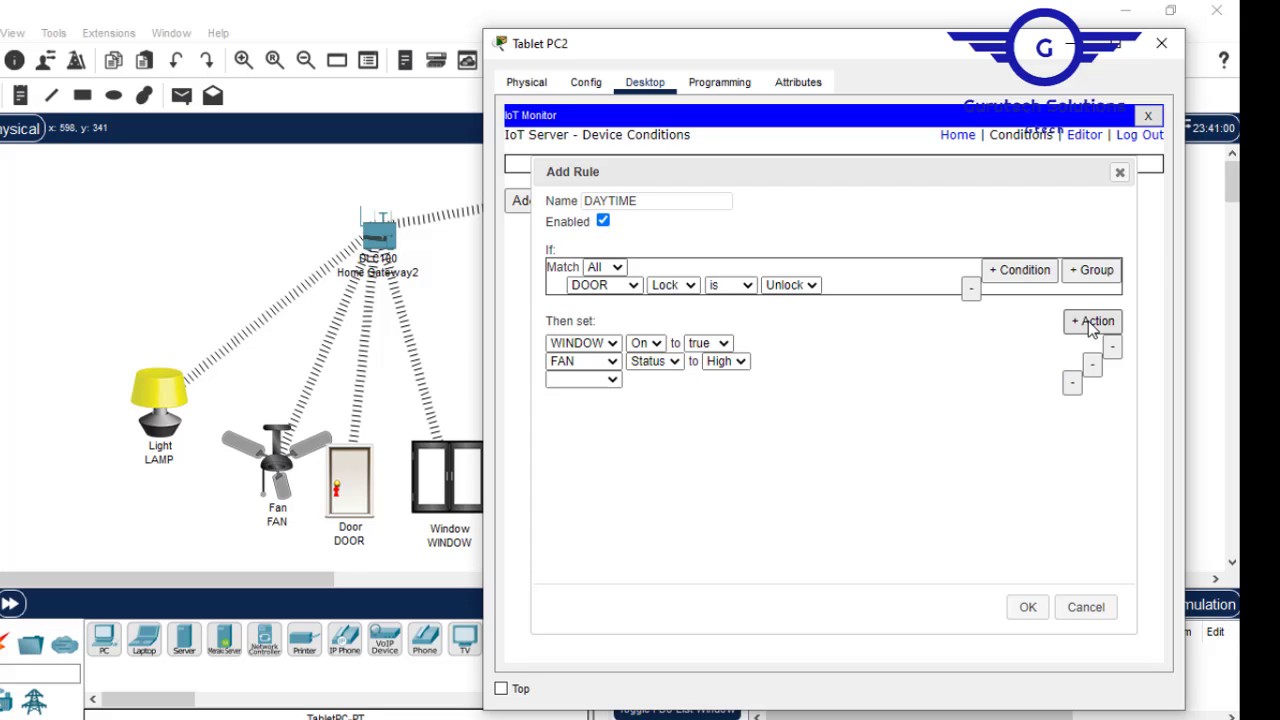
left_click(604, 386)
left_click(566, 396)
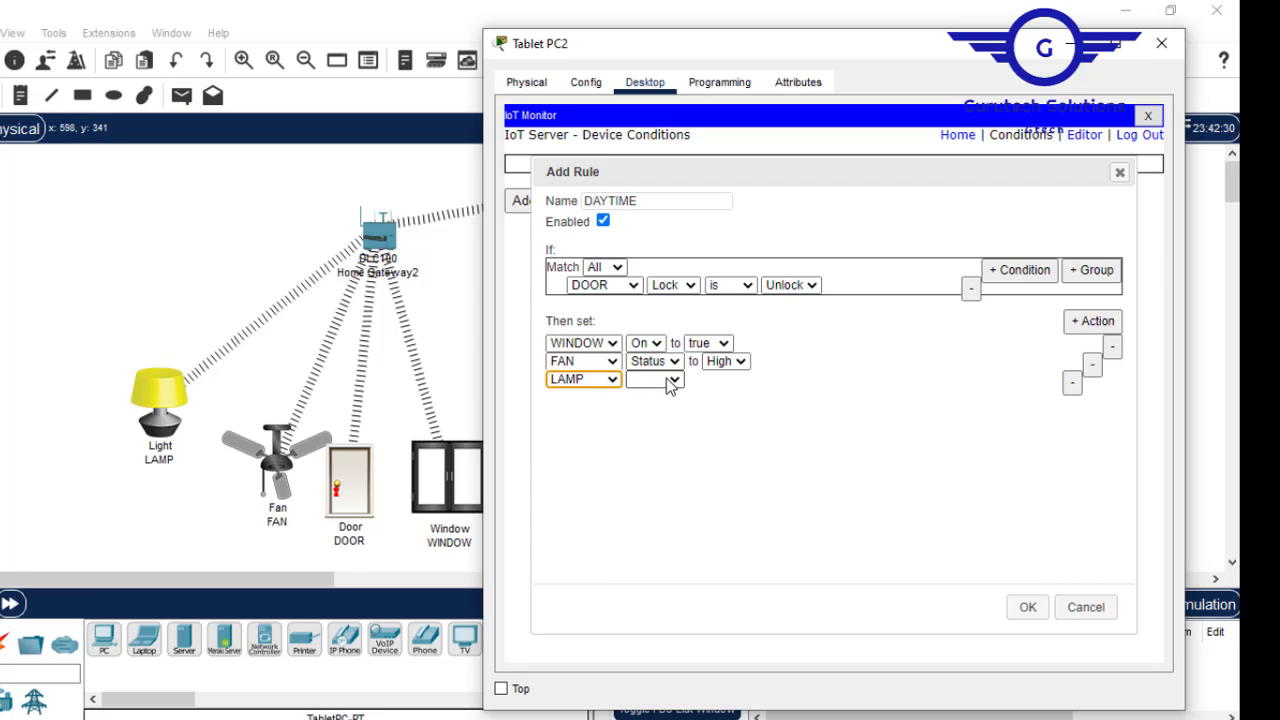
left_click(655, 380)
left_click(648, 397)
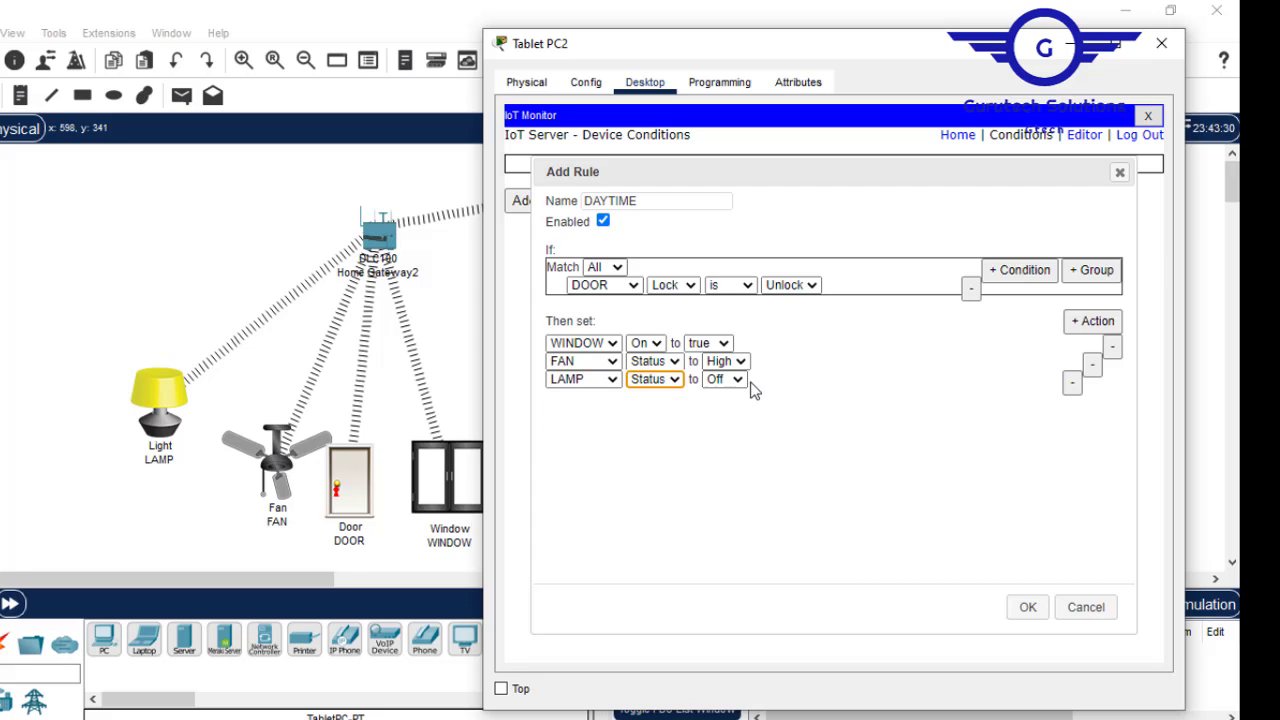
left_click(1028, 608)
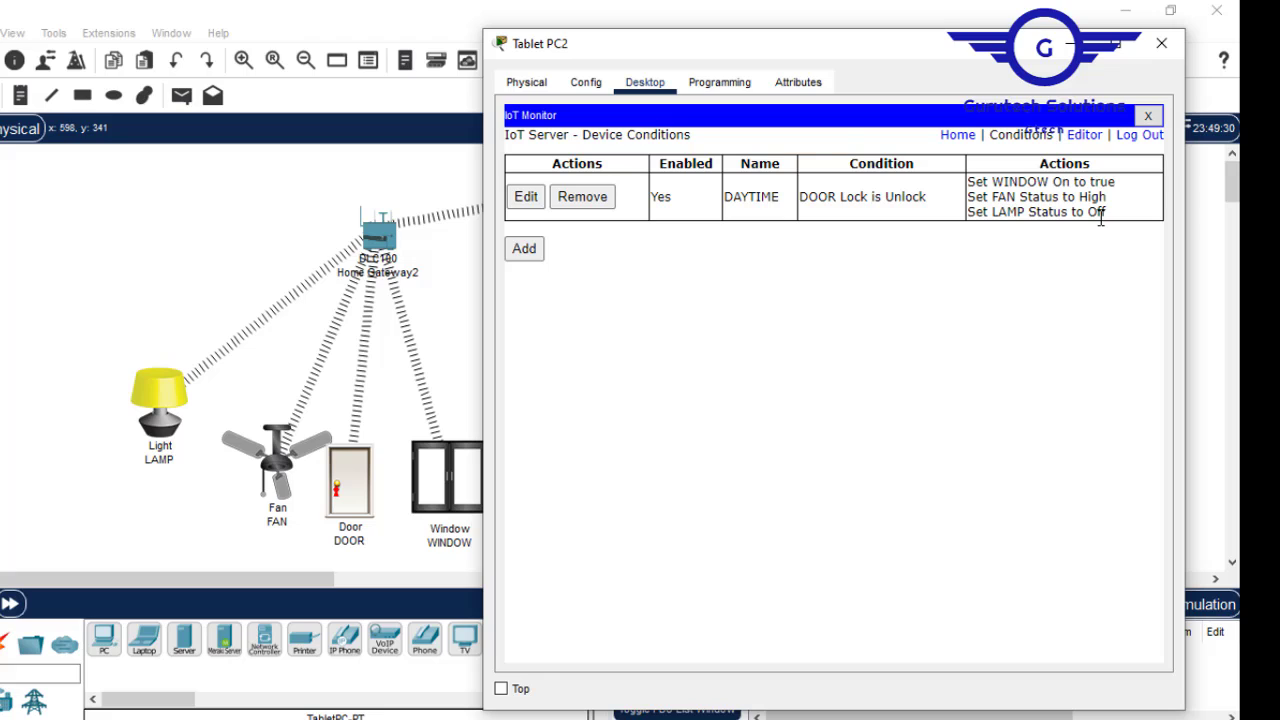
Add a new IoT Monitor rule and name it NIGHTTIME.
left_click(525, 248)
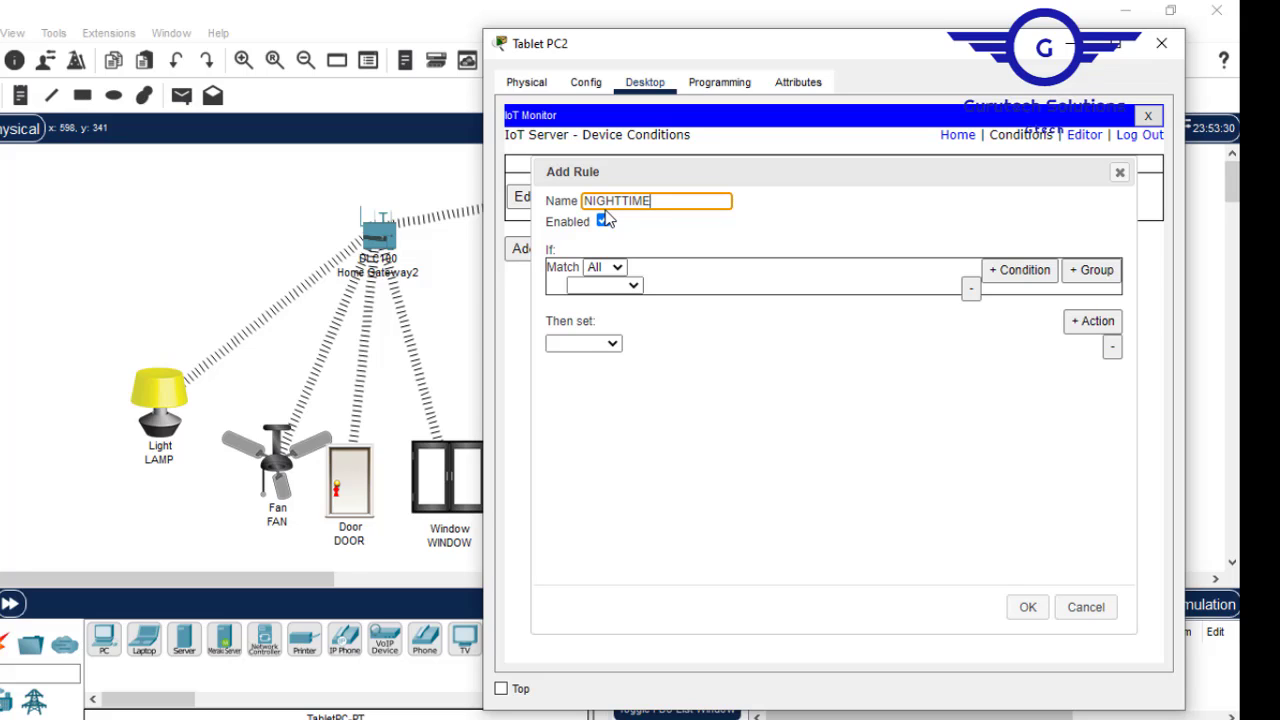
Set the rule's condition to DOOR Lock is Lock.
left_click(620, 287)
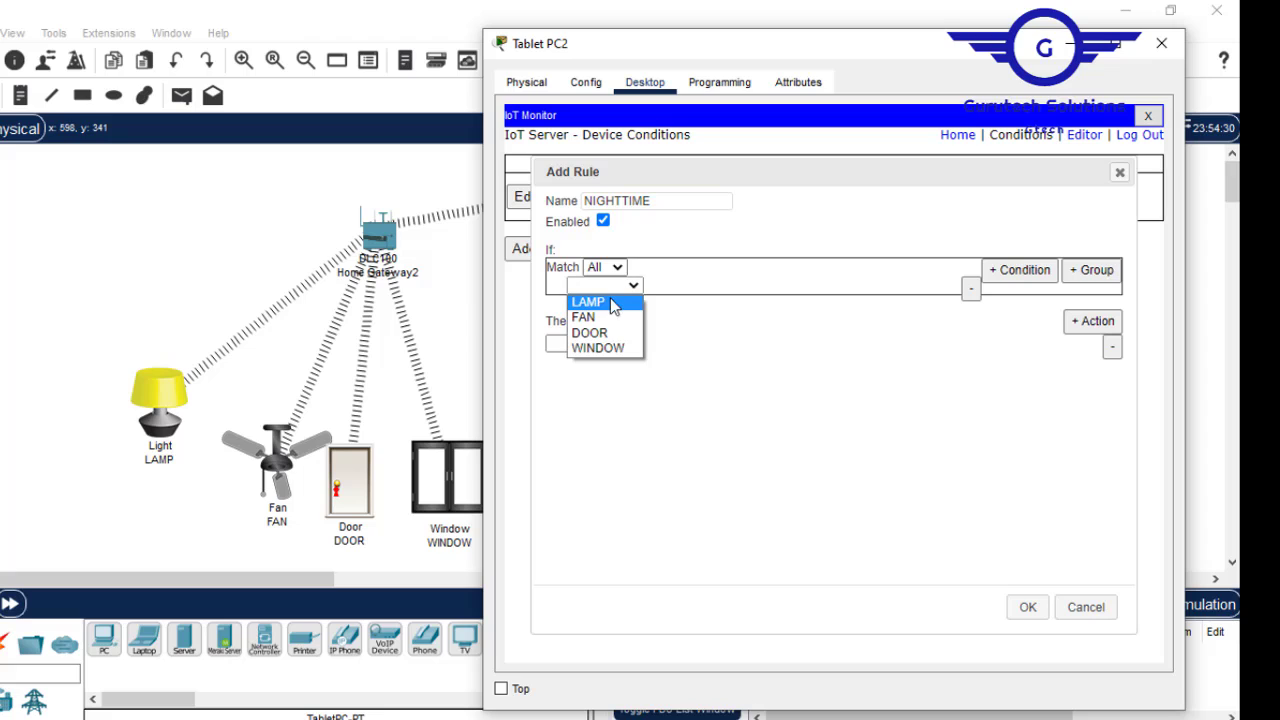
left_click(611, 332)
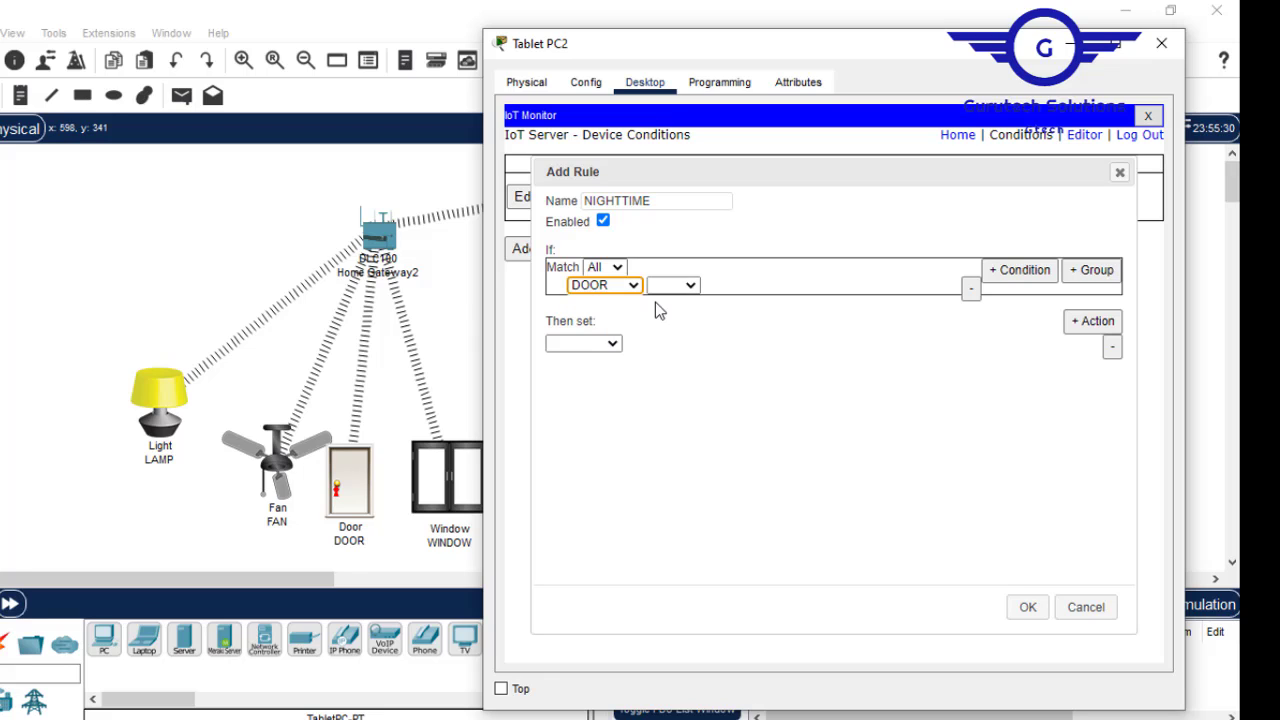
left_click(689, 287)
left_click(671, 317)
left_click(810, 286)
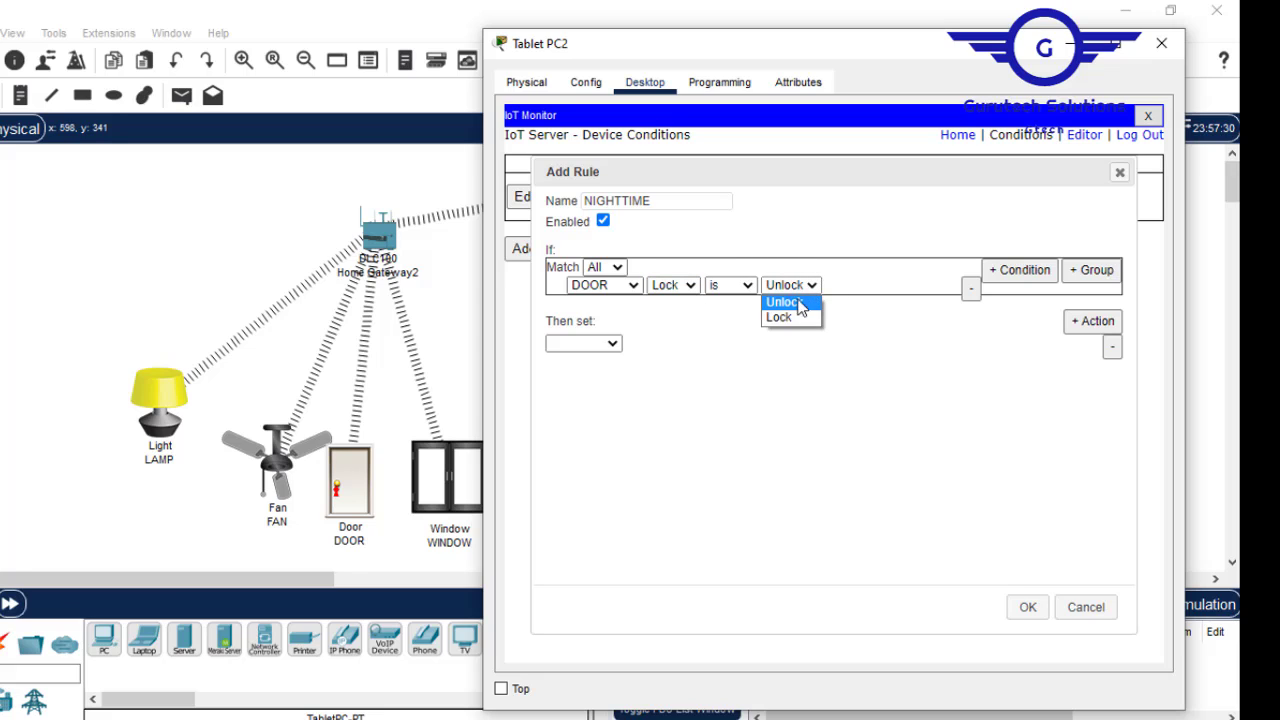
left_click(785, 317)
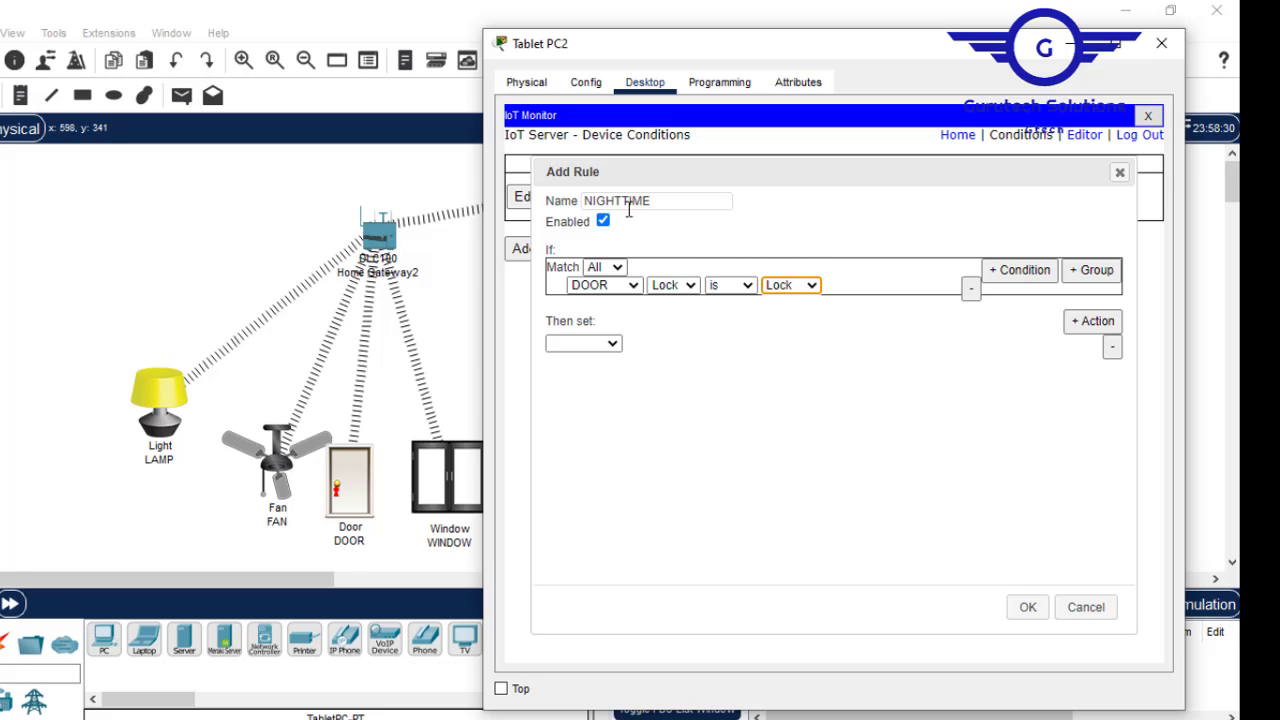
Make the first action set WINDOW On to false.
left_click(612, 343)
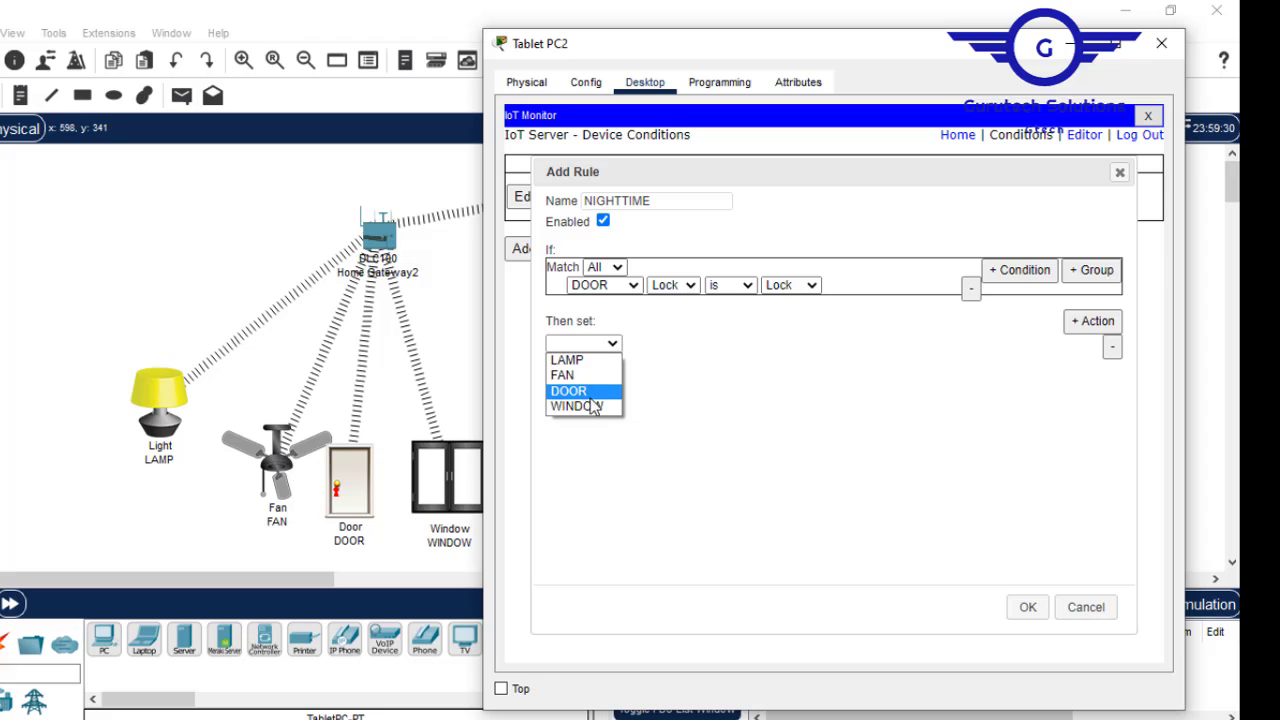
left_click(593, 406)
left_click(655, 343)
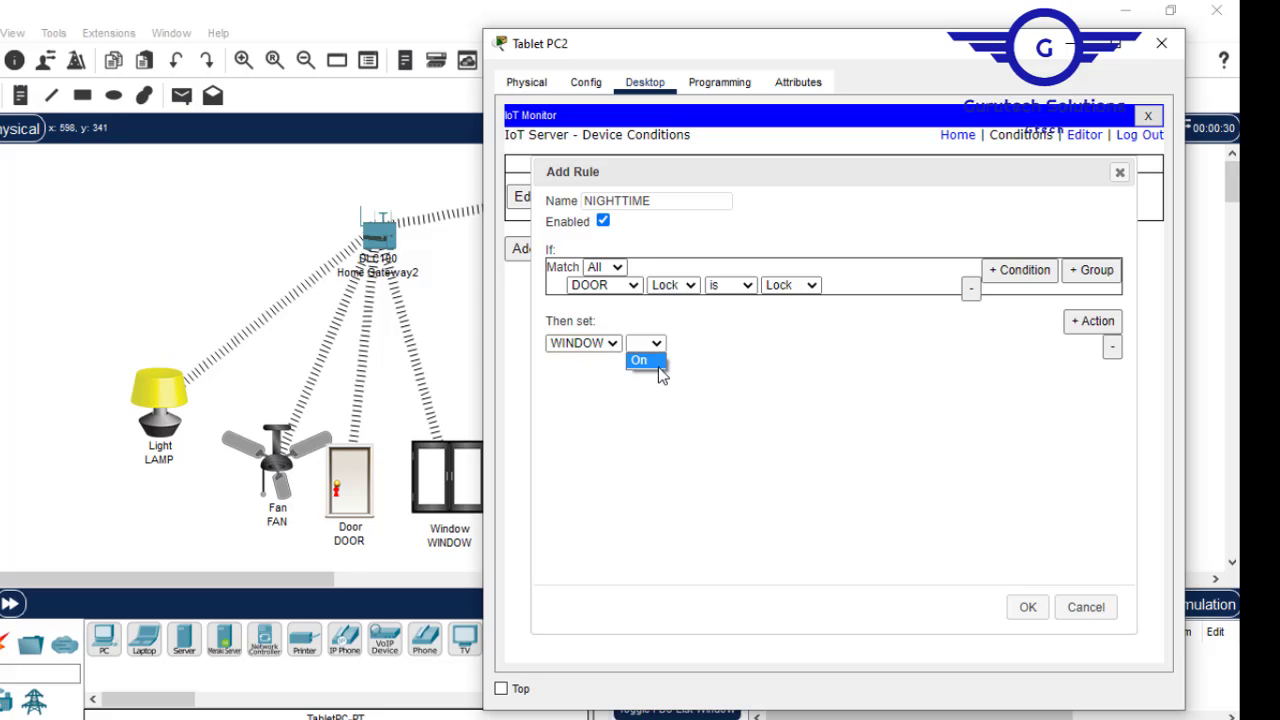
left_click(656, 364)
left_click(711, 345)
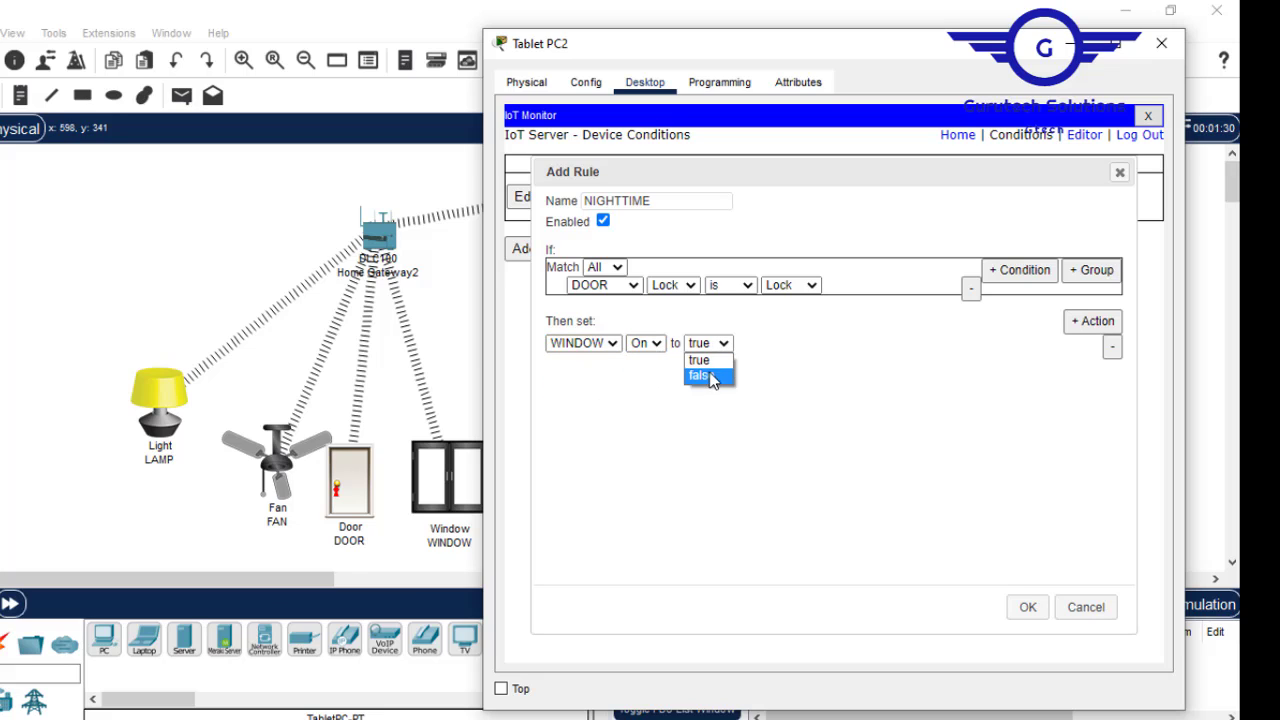
left_click(704, 376)
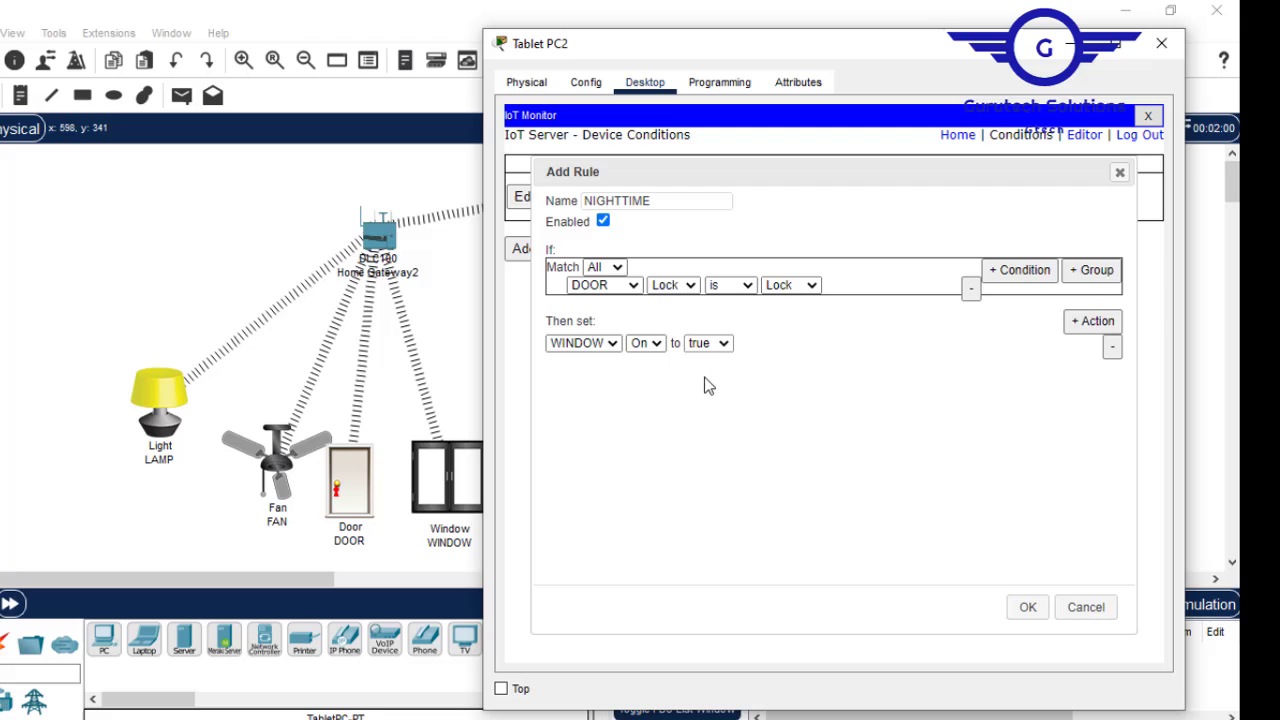
Add a second action setting LAMP Status to On.
left_click(1090, 321)
left_click(612, 363)
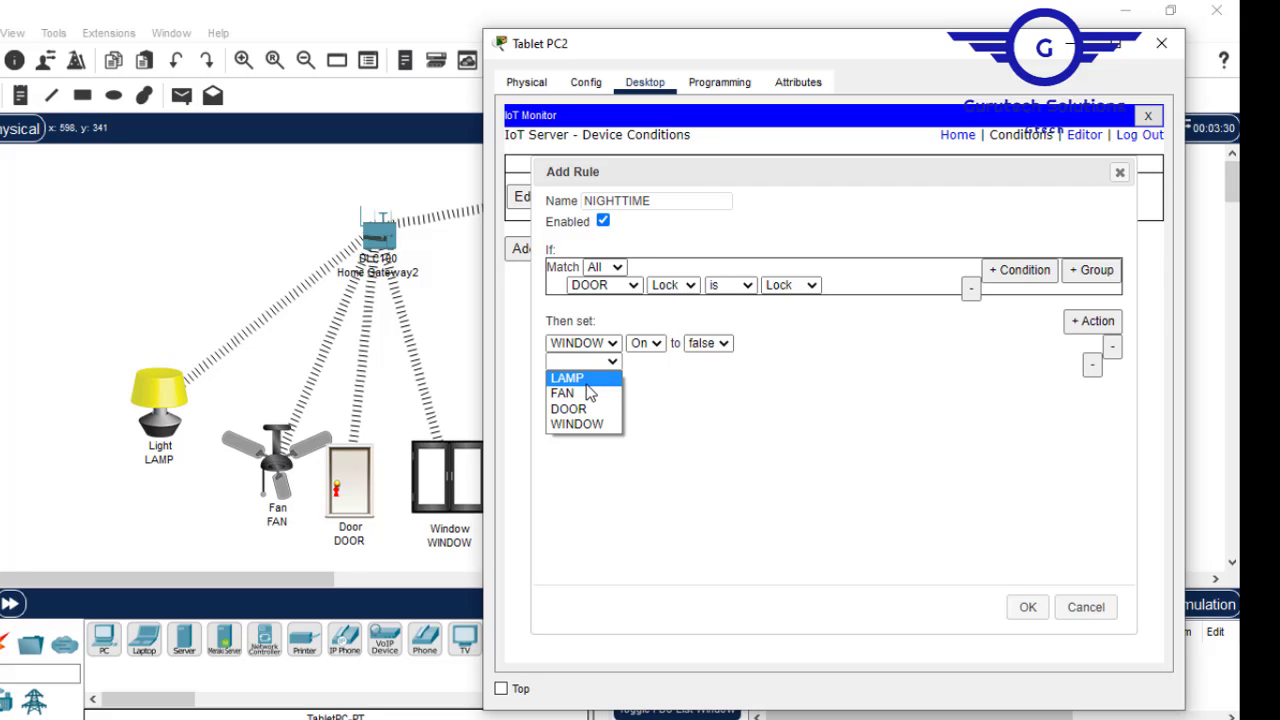
left_click(567, 378)
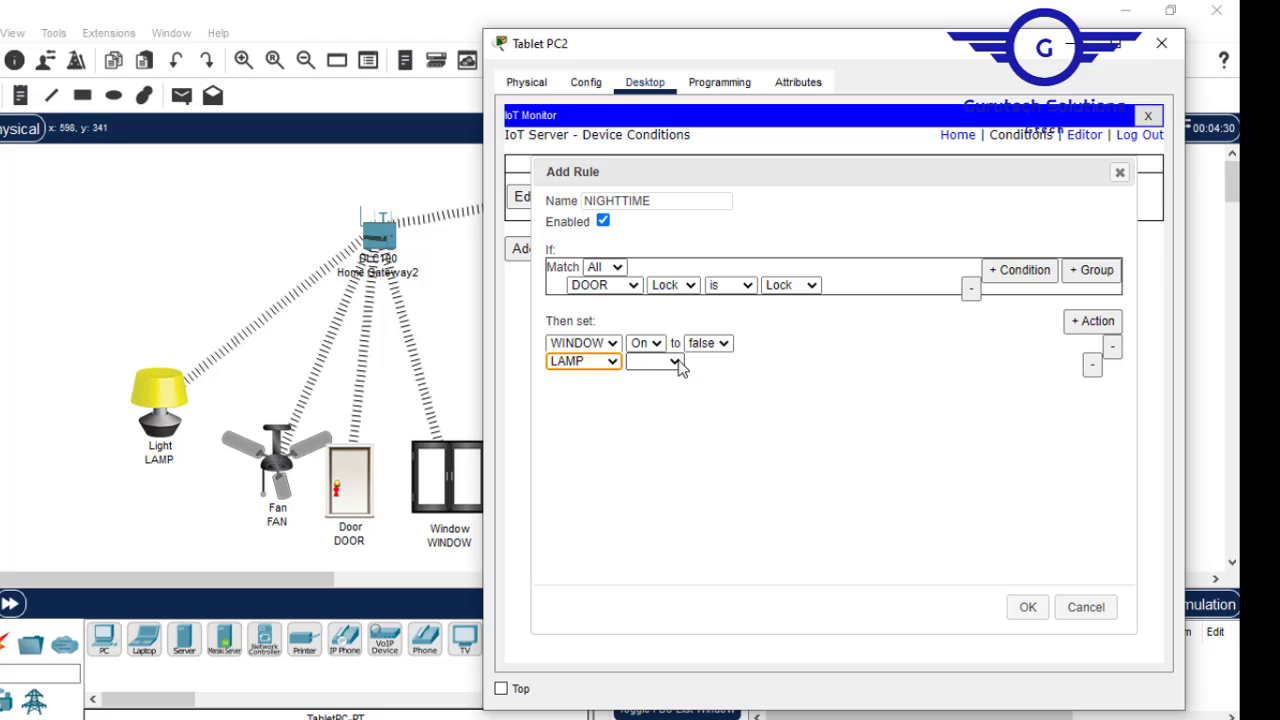
left_click(676, 362)
left_click(665, 379)
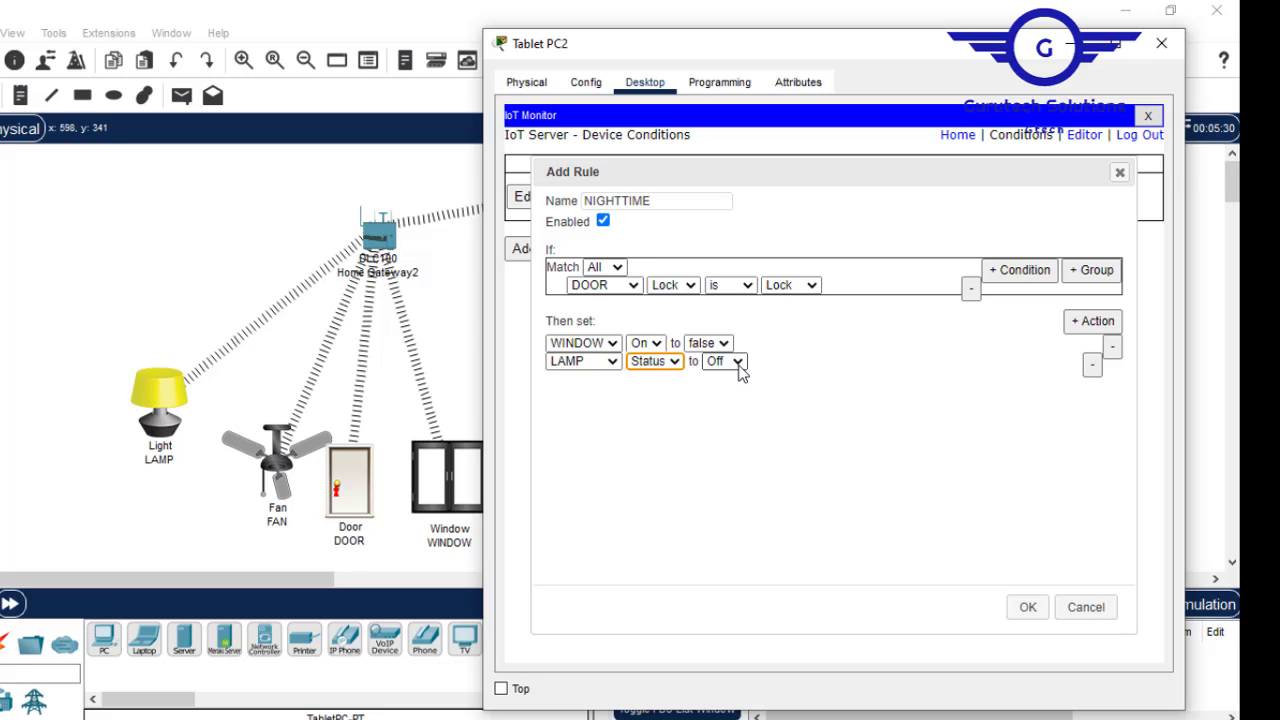
left_click(738, 362)
left_click(721, 409)
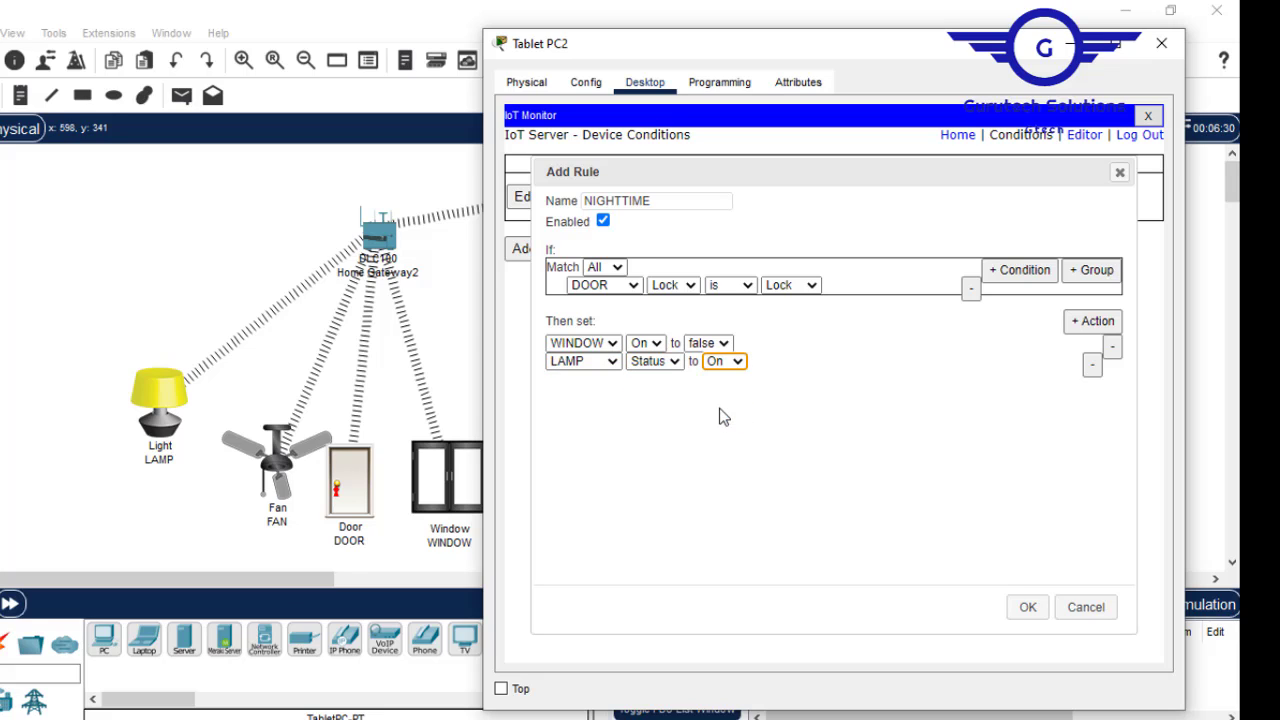
Add a third action setting FAN Status to Off, save the rule, and return to the device list.
left_click(1094, 322)
left_click(600, 381)
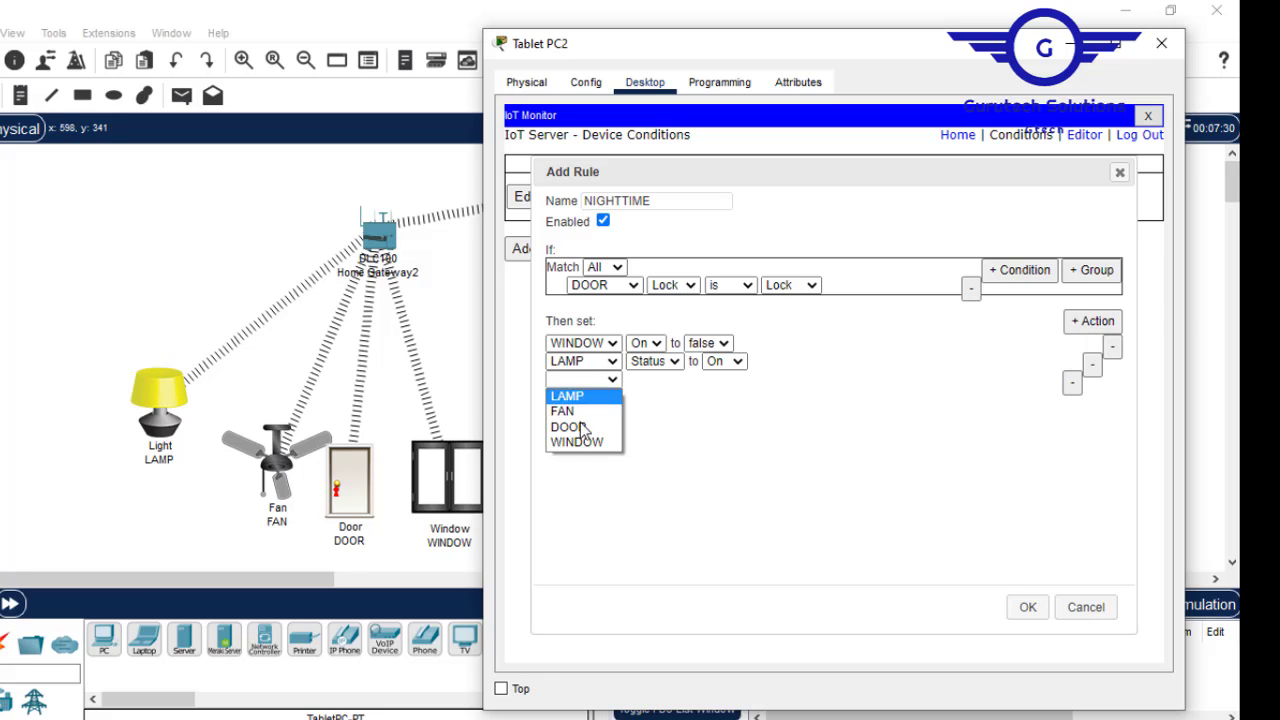
left_click(562, 411)
left_click(676, 381)
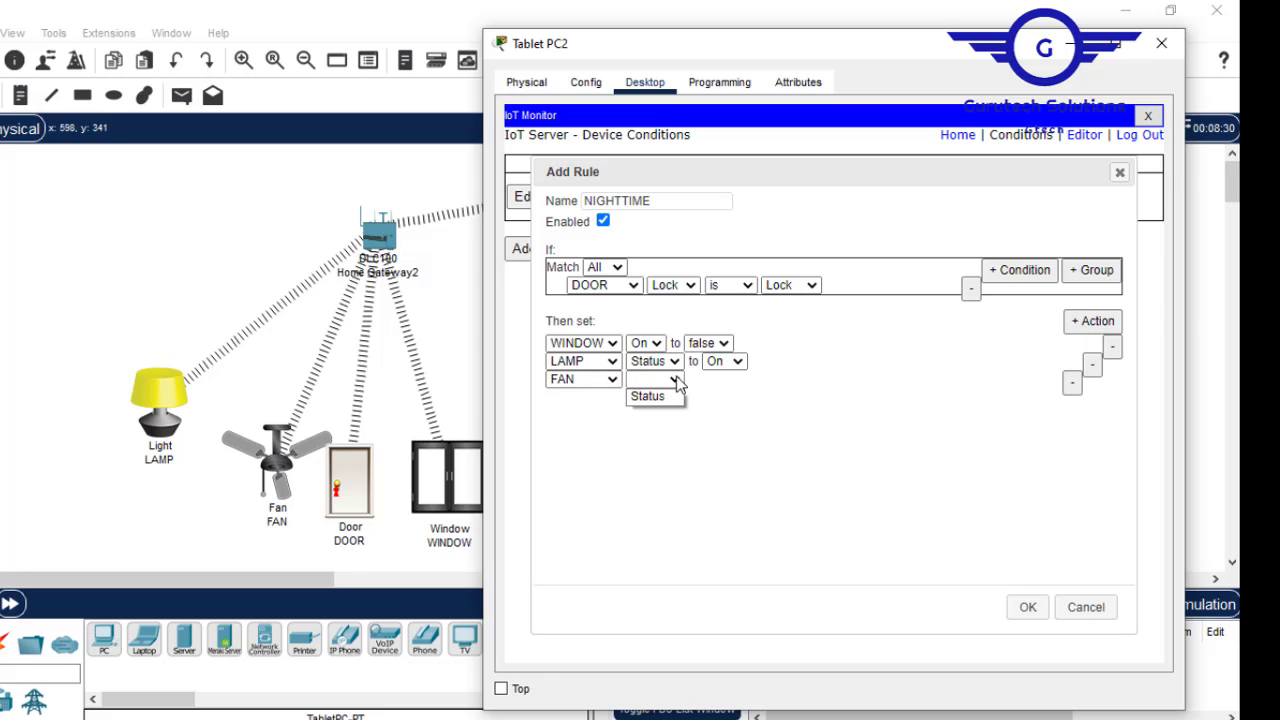
left_click(660, 398)
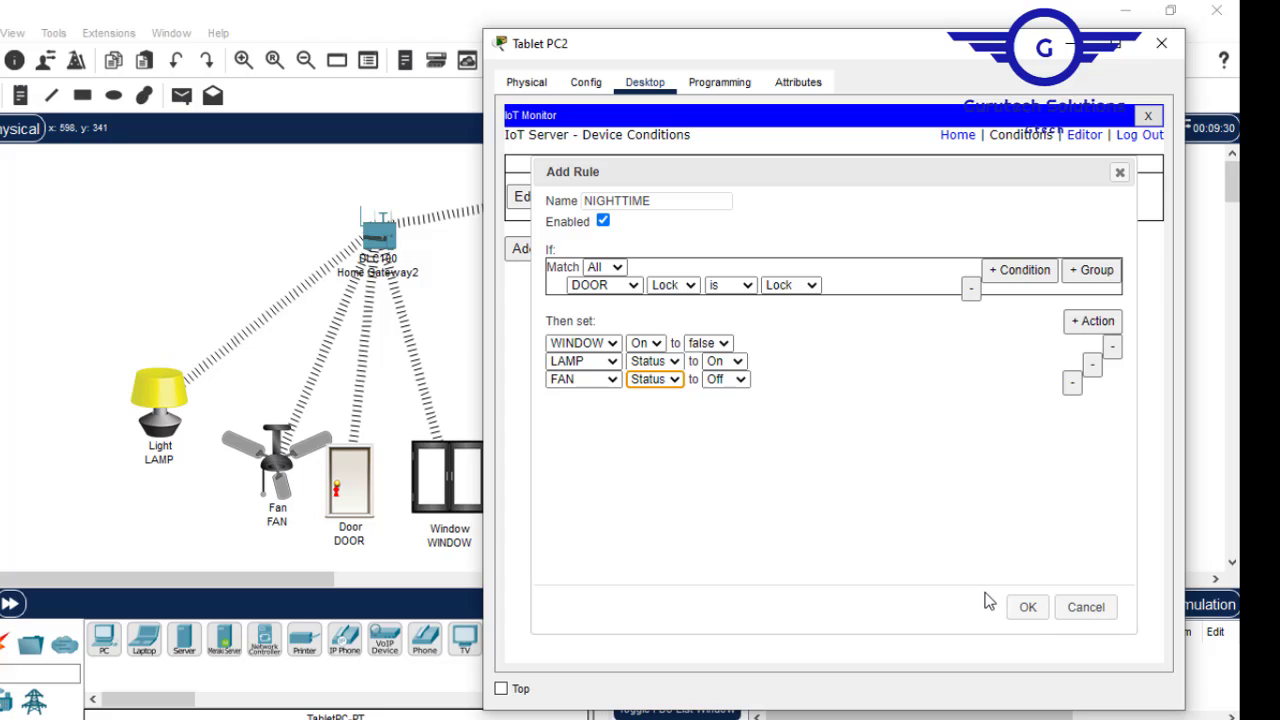
left_click(1028, 607)
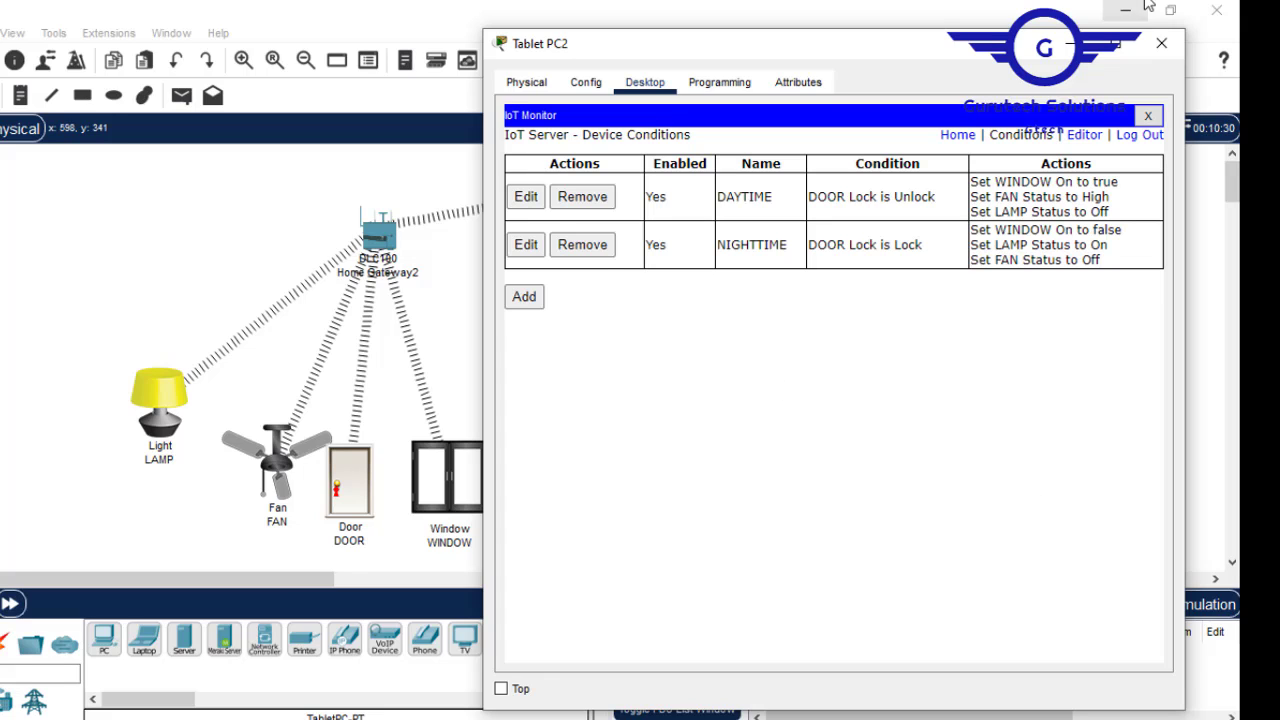
left_click(957, 137)
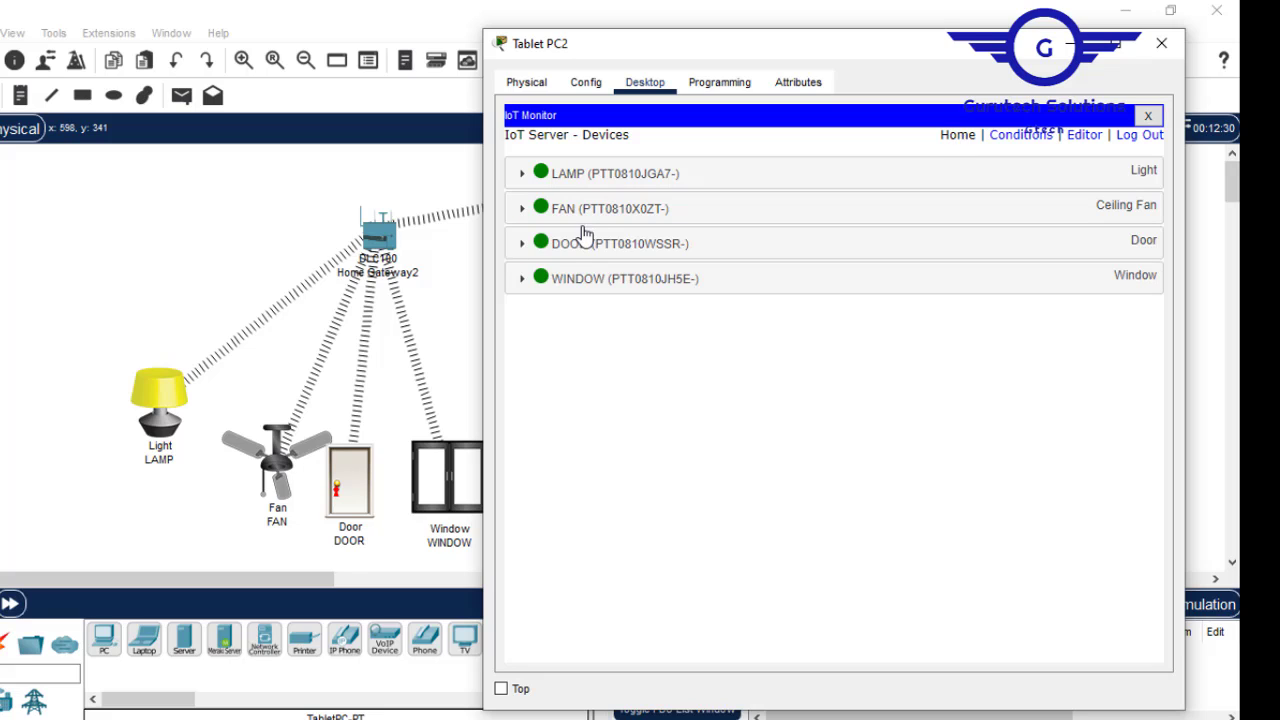
Expand the DOOR, then unlock and lock it to fire the DAYTIME and NIGHTTIME rules.
left_click(520, 245)
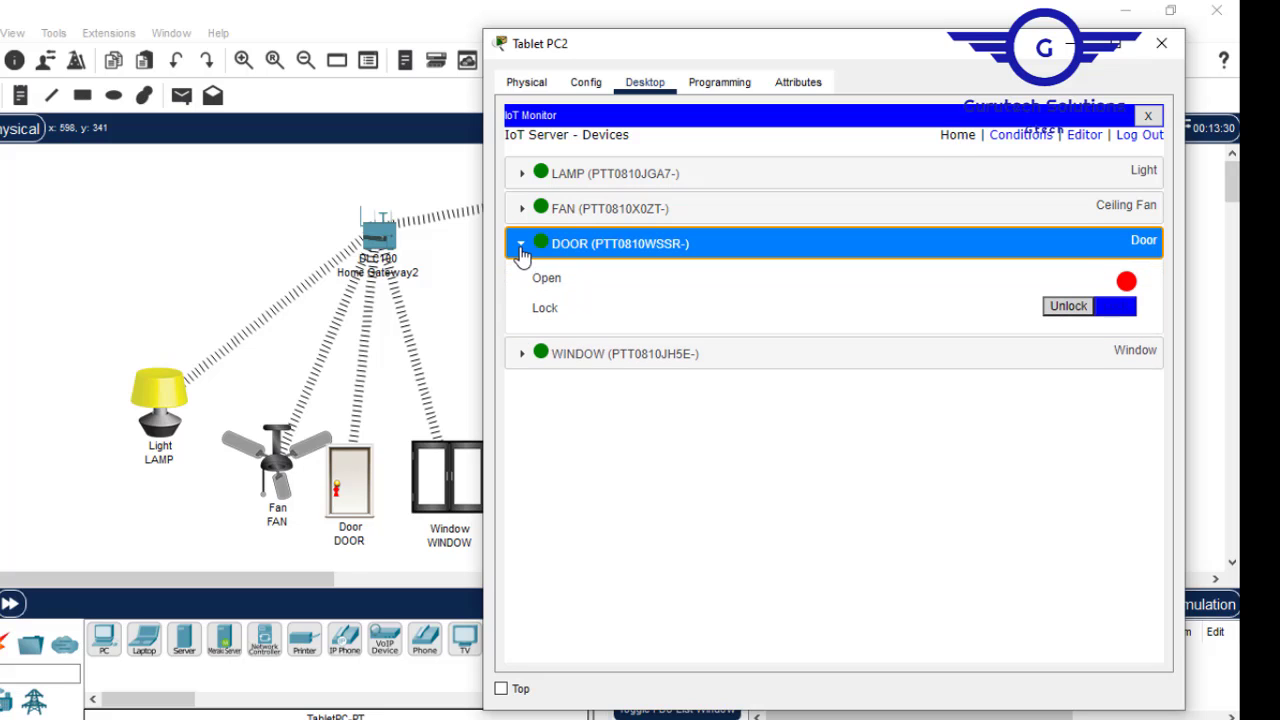
left_click(1070, 308)
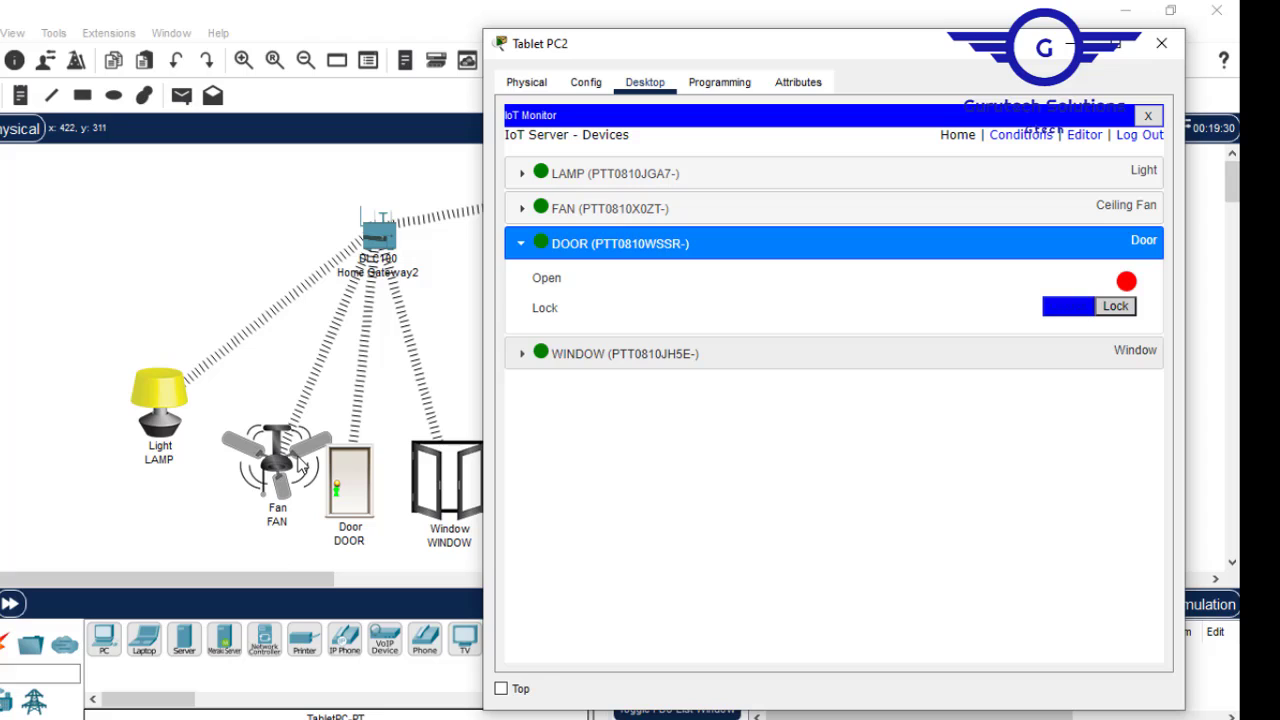
left_click(1117, 306)
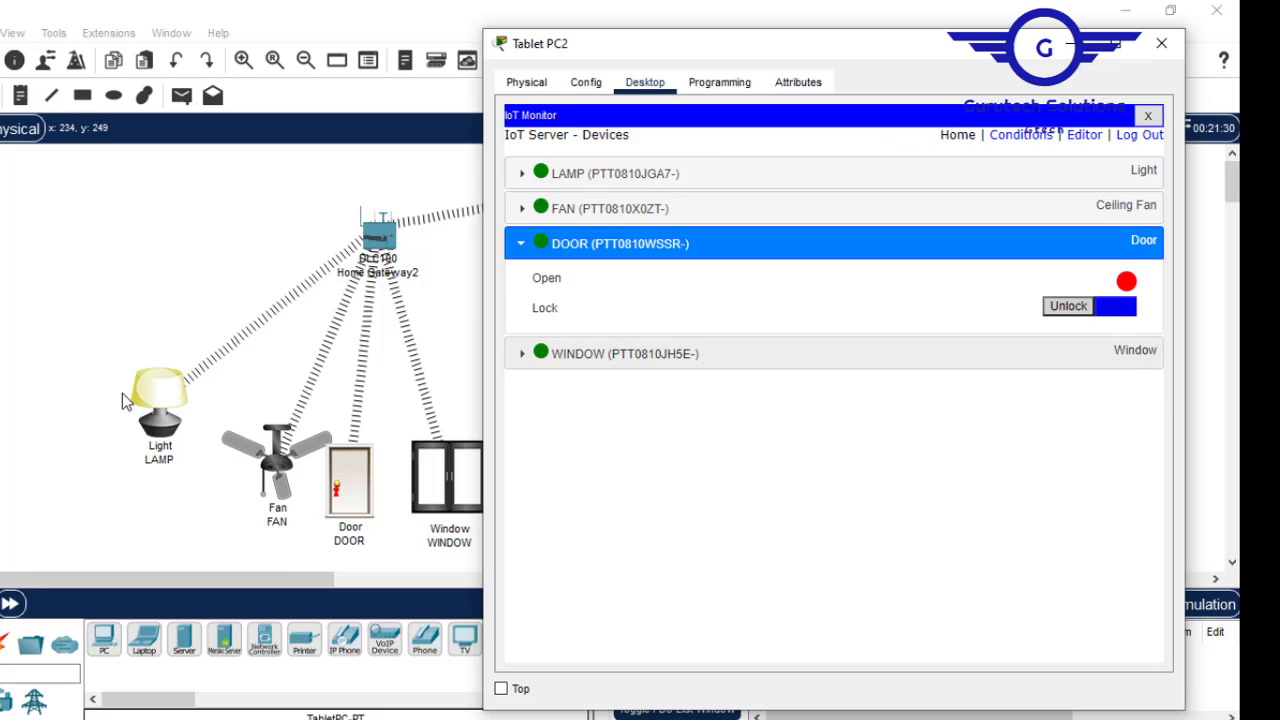
With LAMP, FAN and WINDOW expanded, toggle the door lock and leave it unlocked.
left_click(522, 175)
left_click(522, 260)
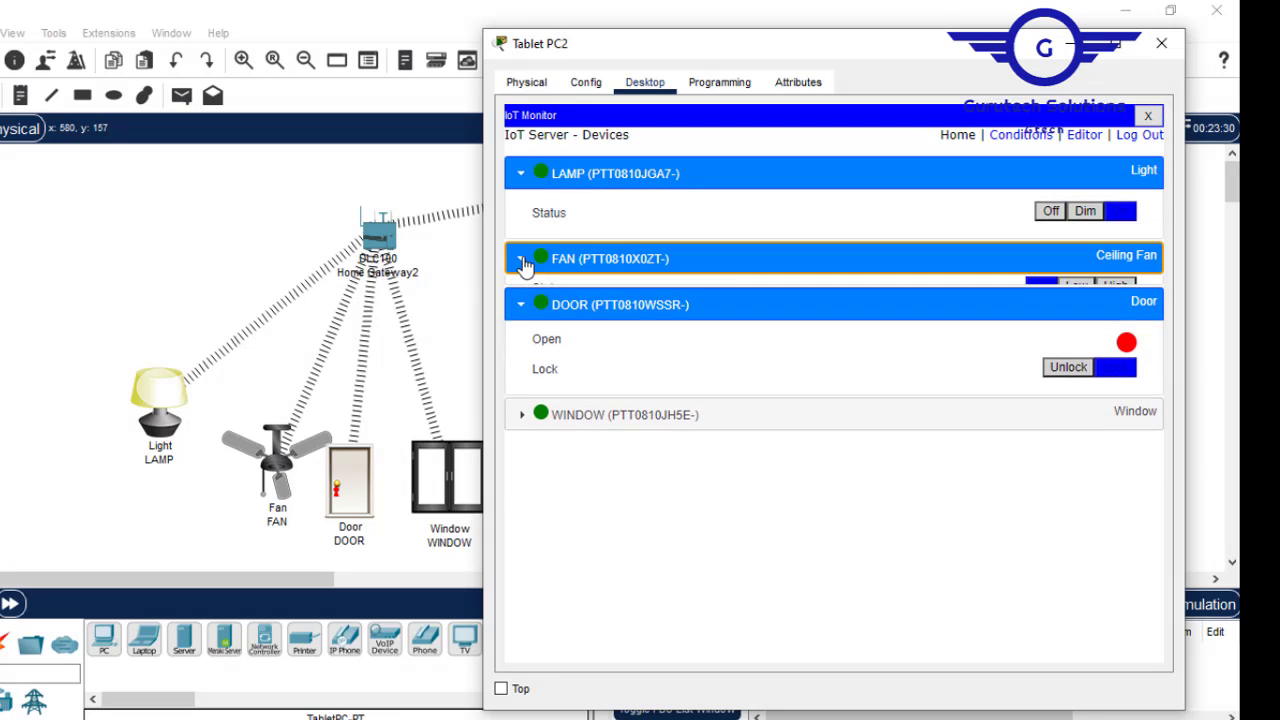
left_click(522, 460)
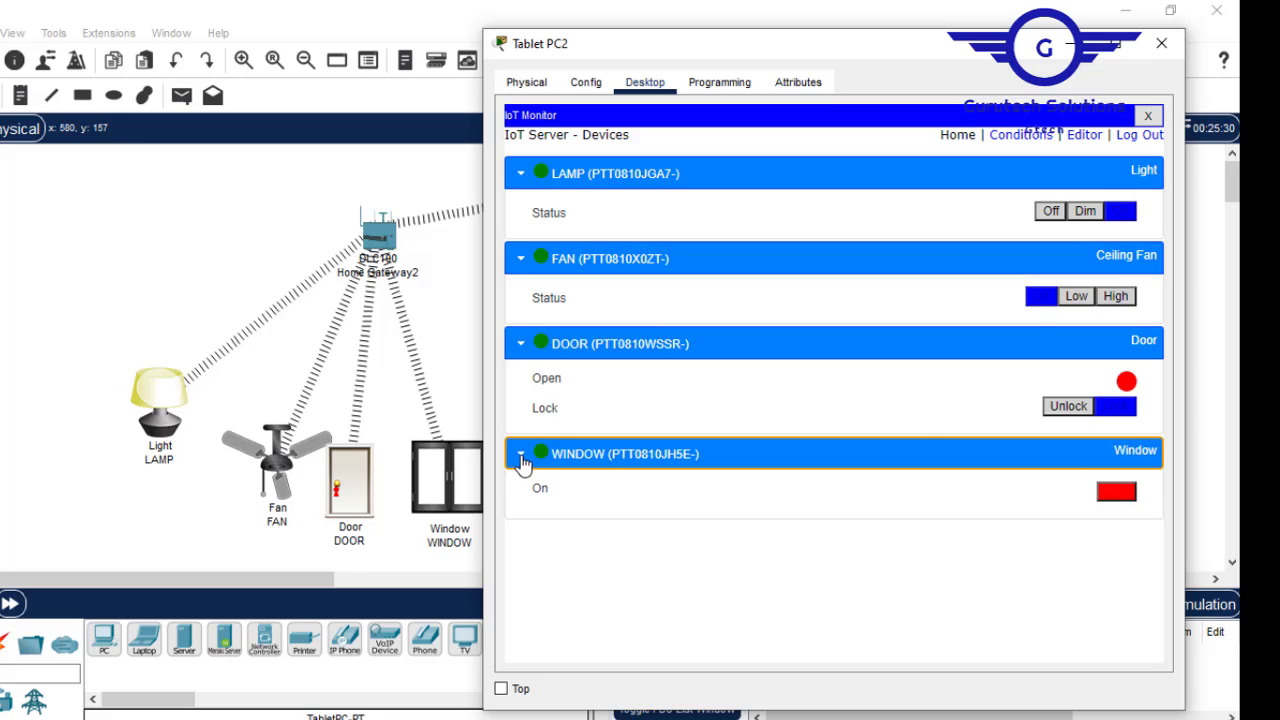
left_click(1064, 410)
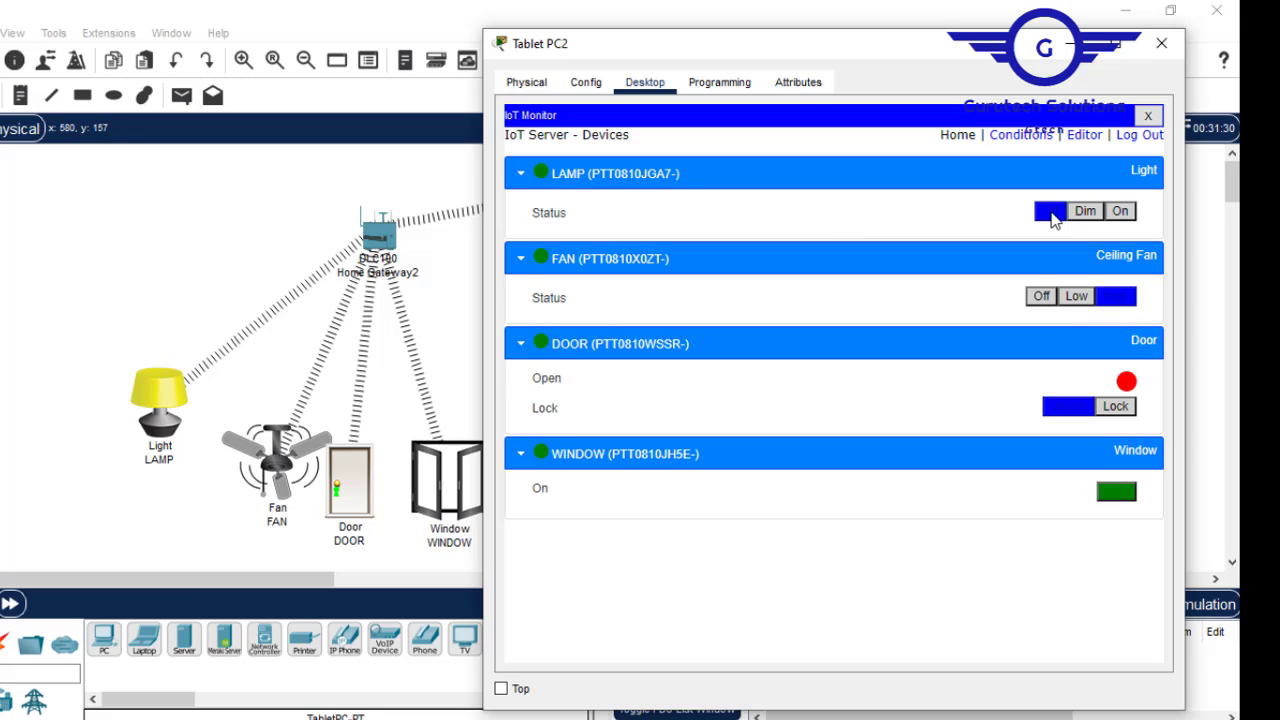
left_click(1116, 407)
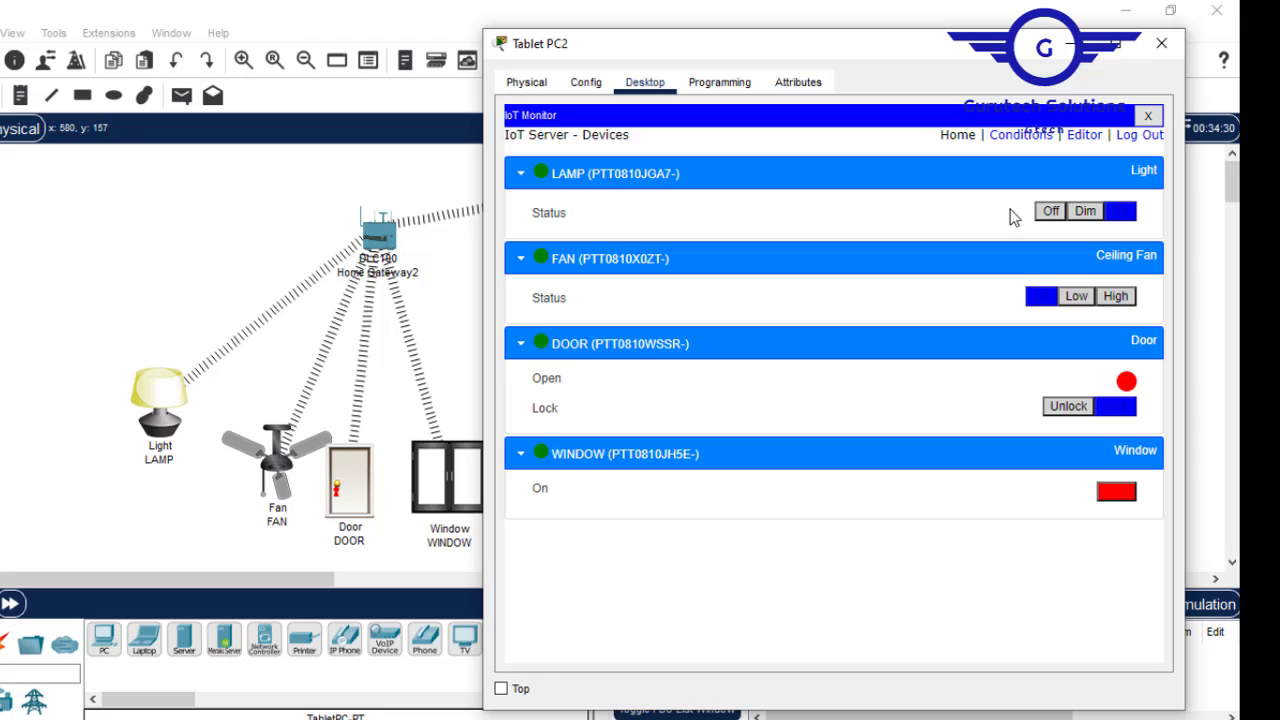
left_click(1068, 406)
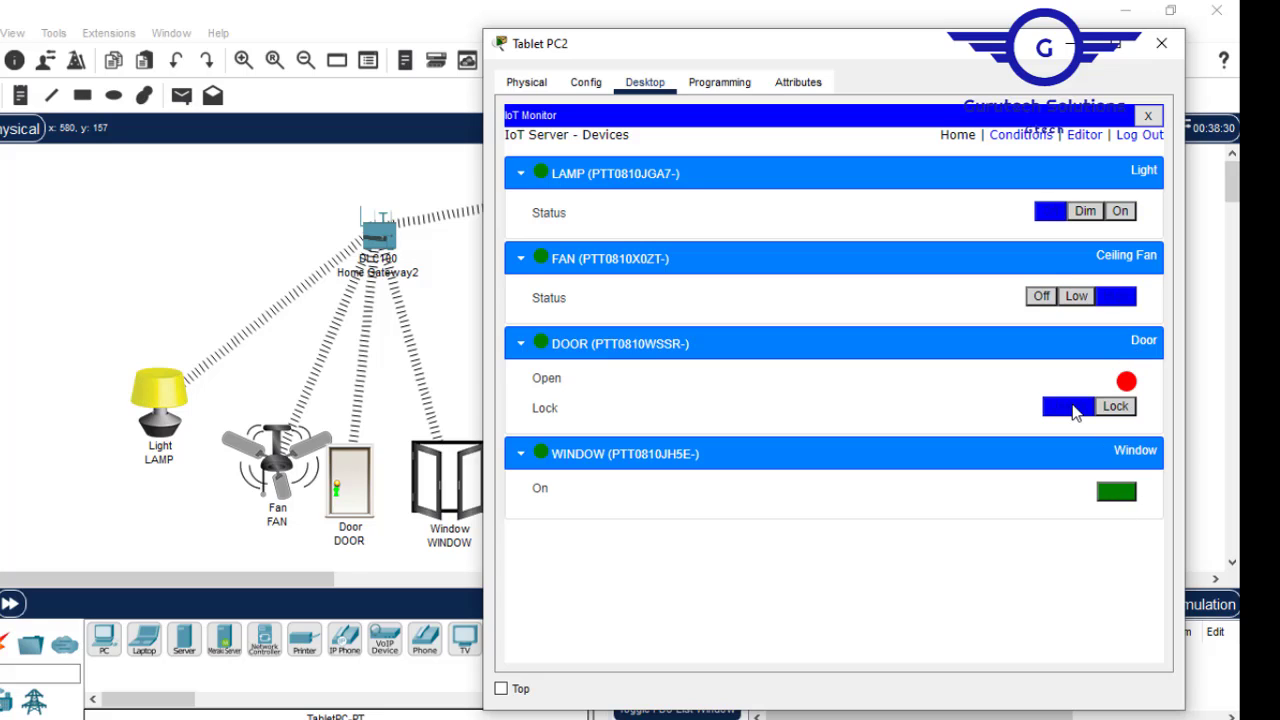